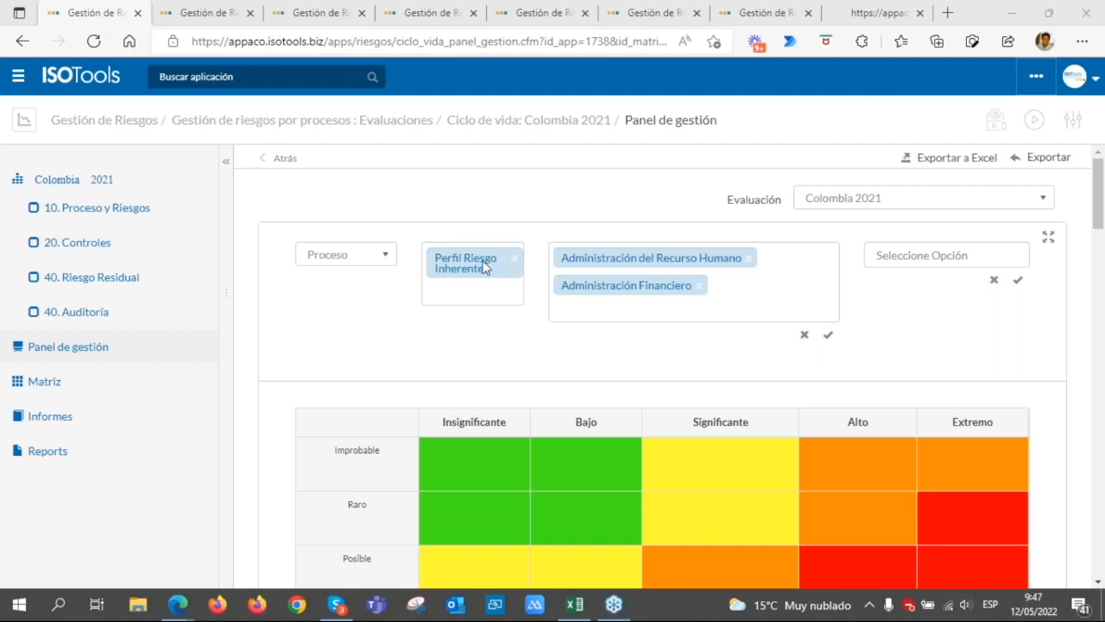
# - Examine the inherent risk heat map for the Administración del Recurso Humano and Administración Financiero processes
pyautogui.scroll(-1, 487, 267)
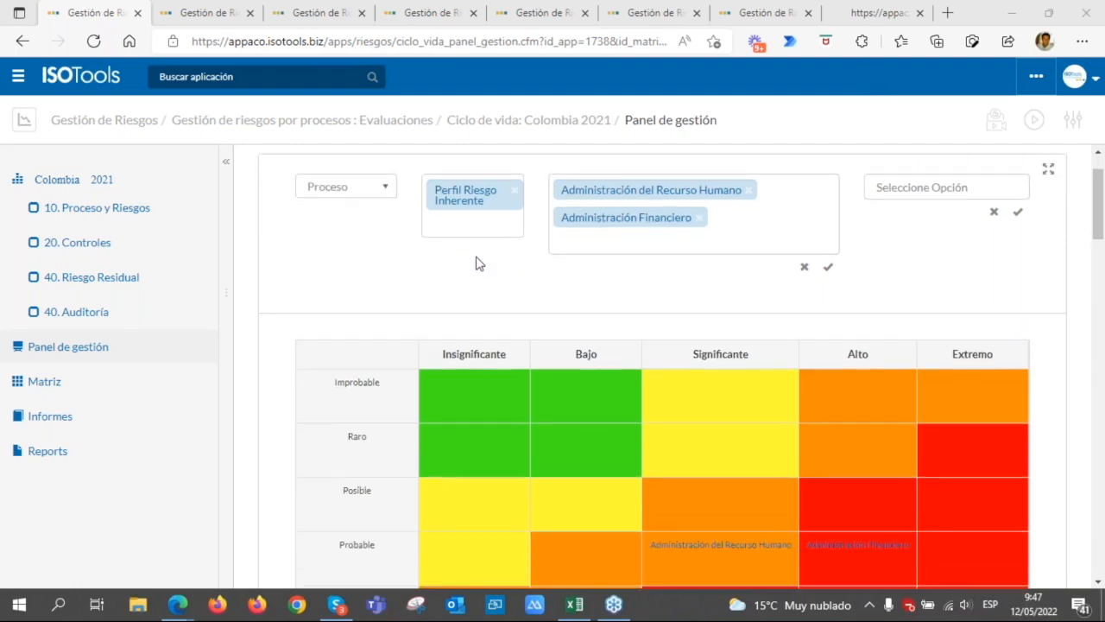
pyautogui.scroll(-2, 478, 259)
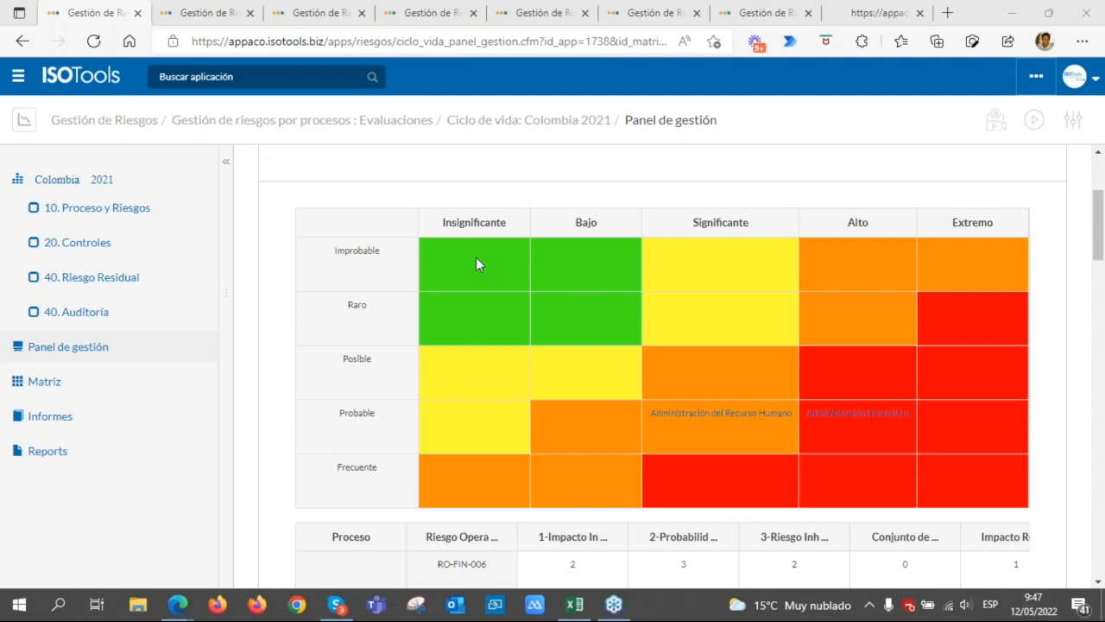
pyautogui.scroll(3, 476, 258)
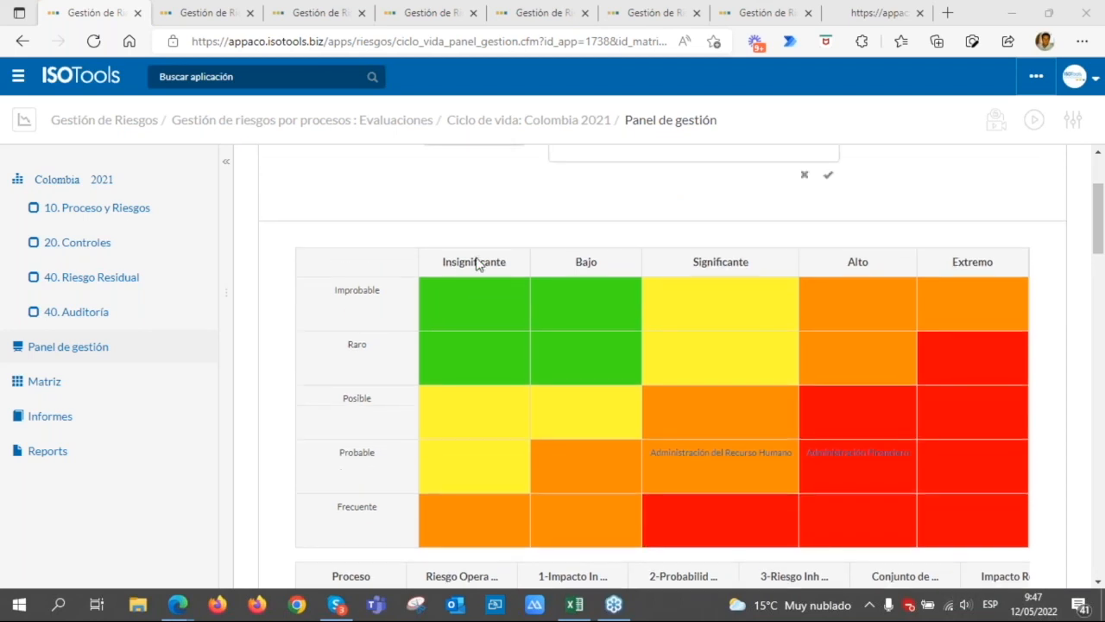
pyautogui.scroll(-1, 476, 265)
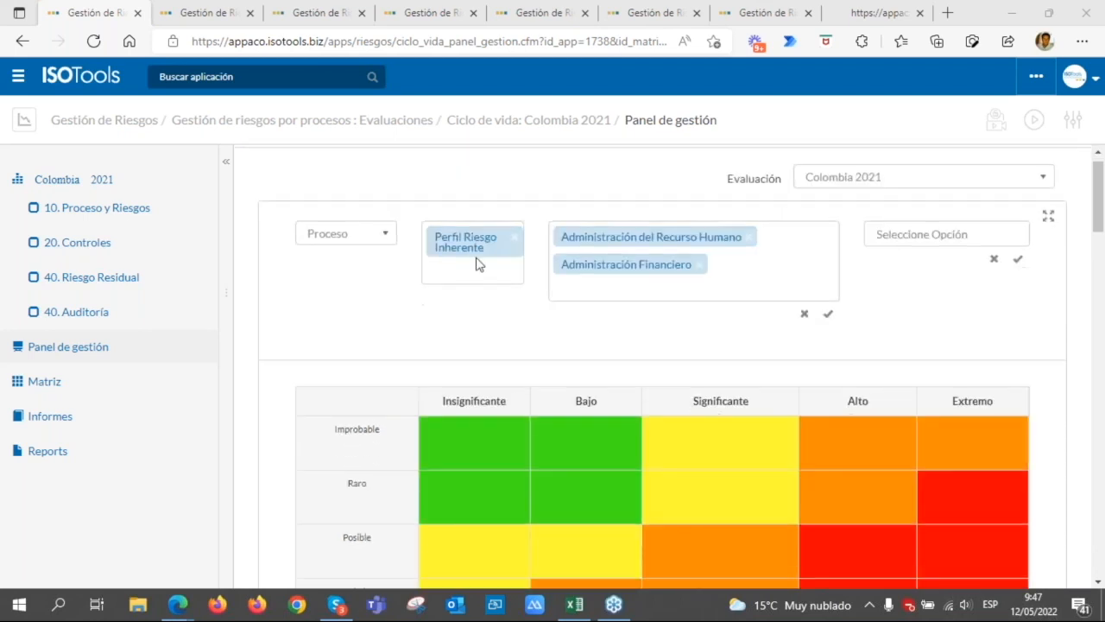
pyautogui.scroll(-1, 476, 265)
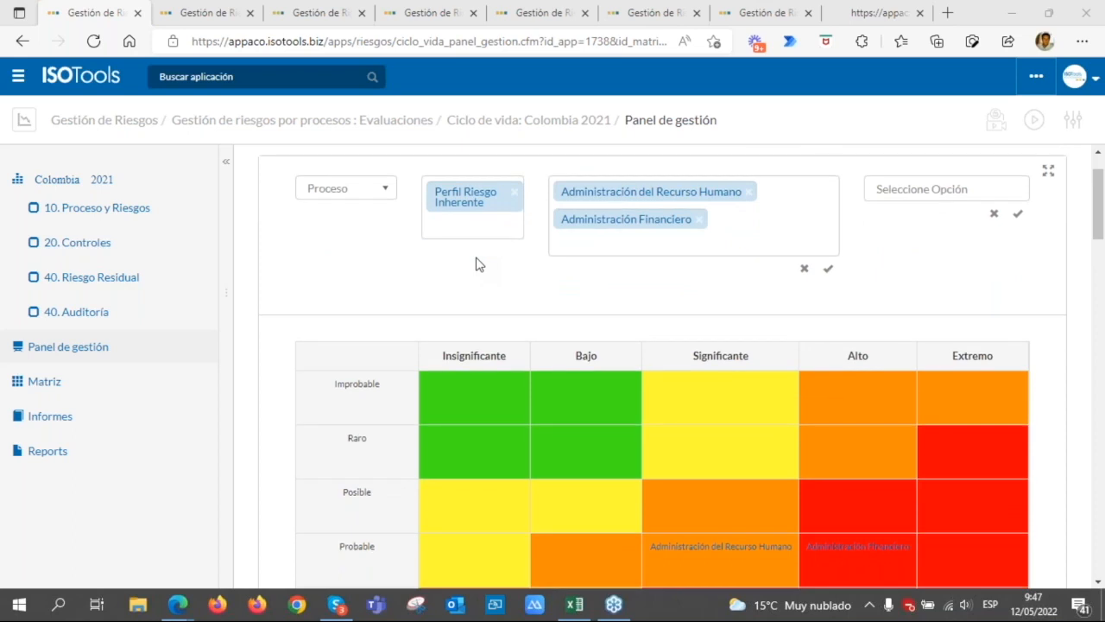
pyautogui.scroll(-1, 480, 264)
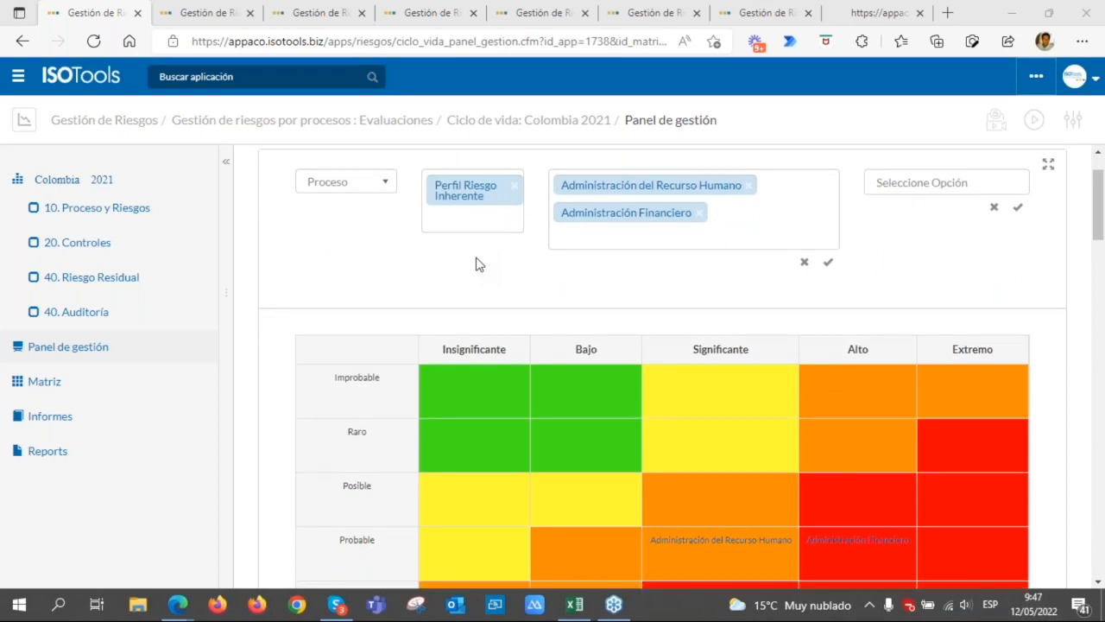
pyautogui.scroll(-1, 480, 265)
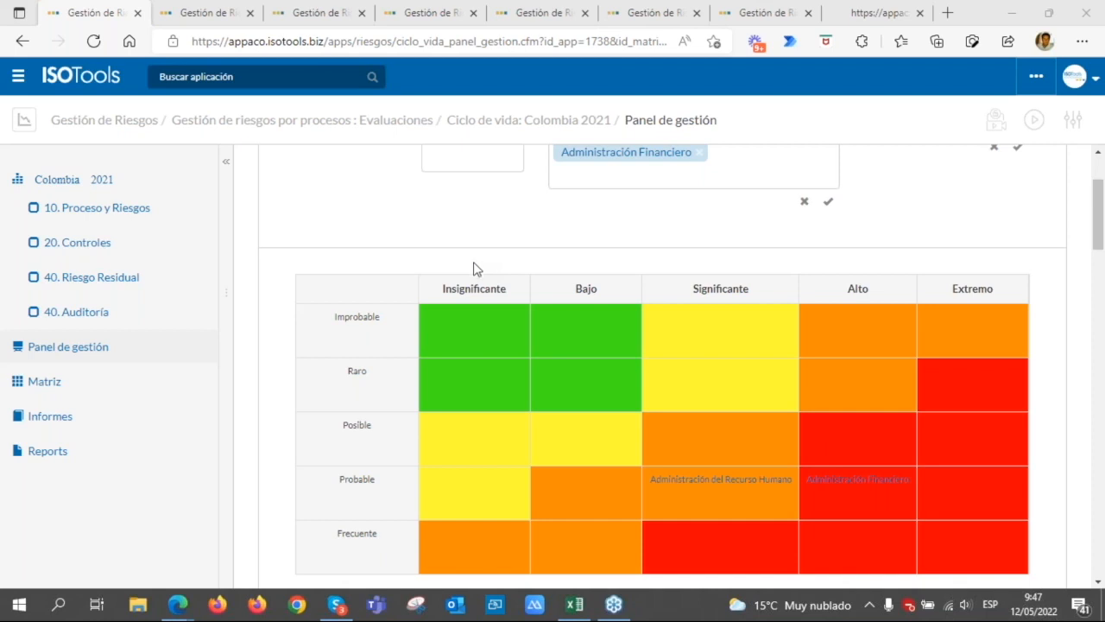
pyautogui.scroll(-1, 473, 268)
pyautogui.scroll(-1, 473, 269)
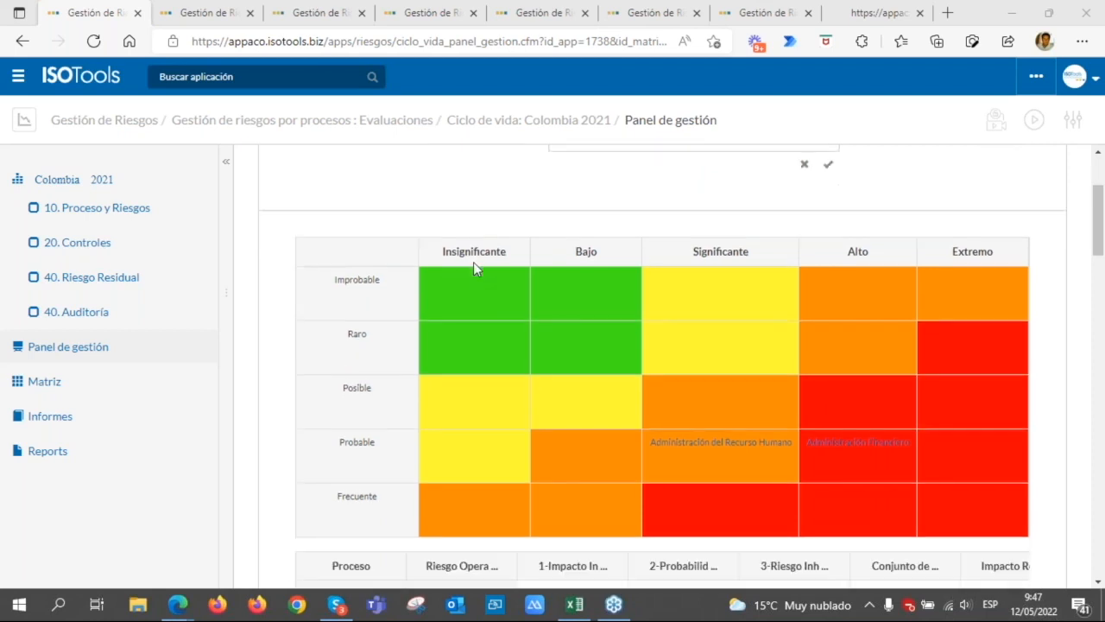
pyautogui.scroll(-1, 473, 264)
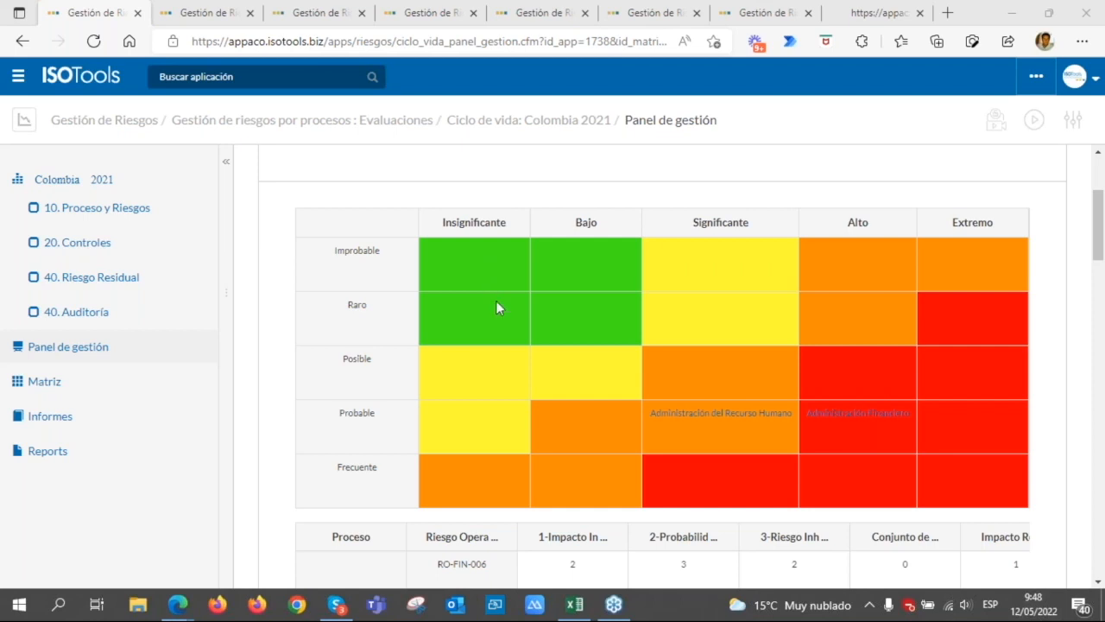
pyautogui.scroll(1, 497, 306)
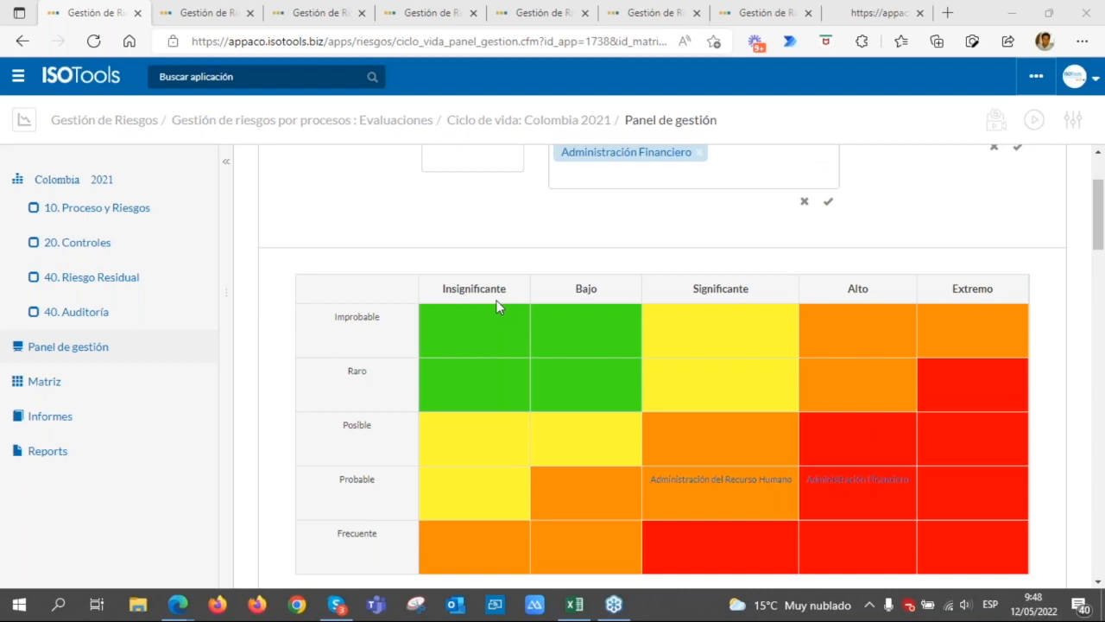
pyautogui.scroll(1, 497, 306)
pyautogui.scroll(1, 496, 307)
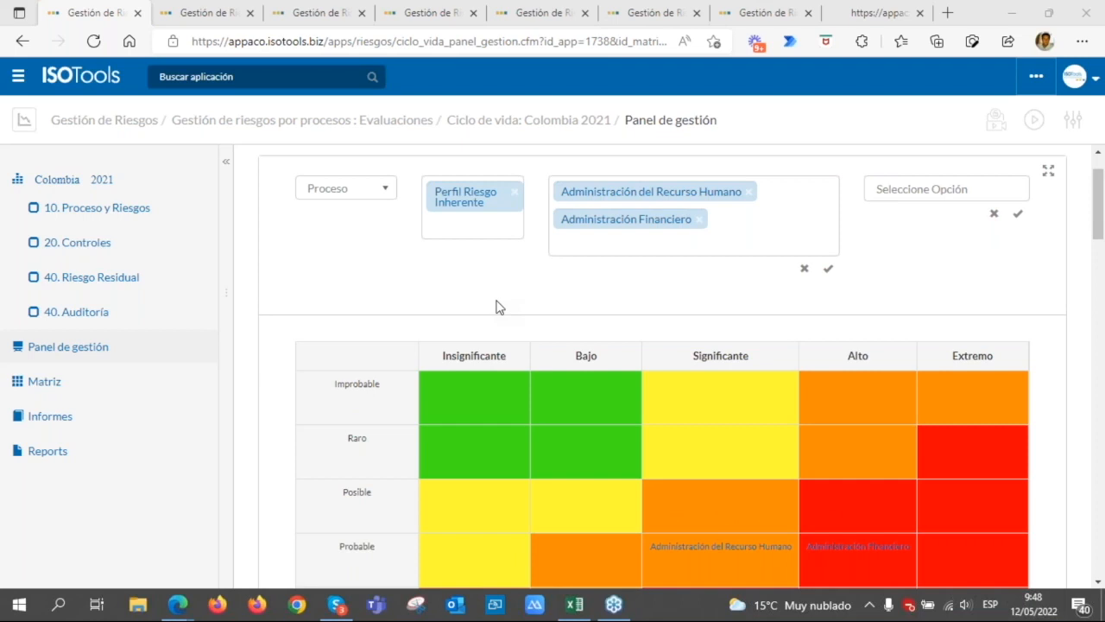
pyautogui.scroll(-1, 497, 307)
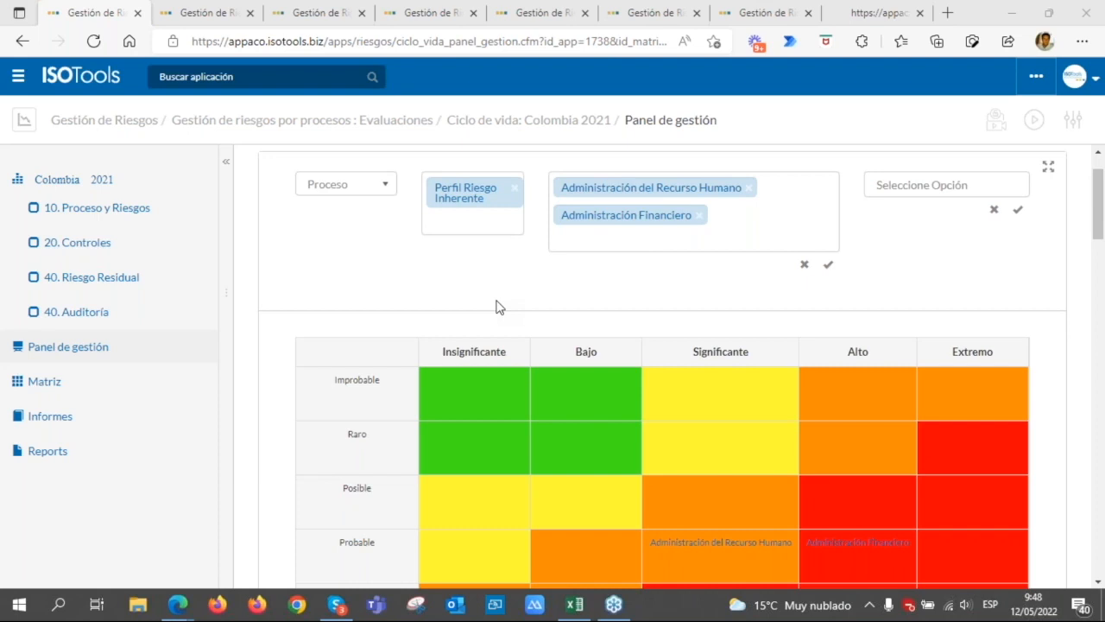
pyautogui.scroll(-1, 497, 307)
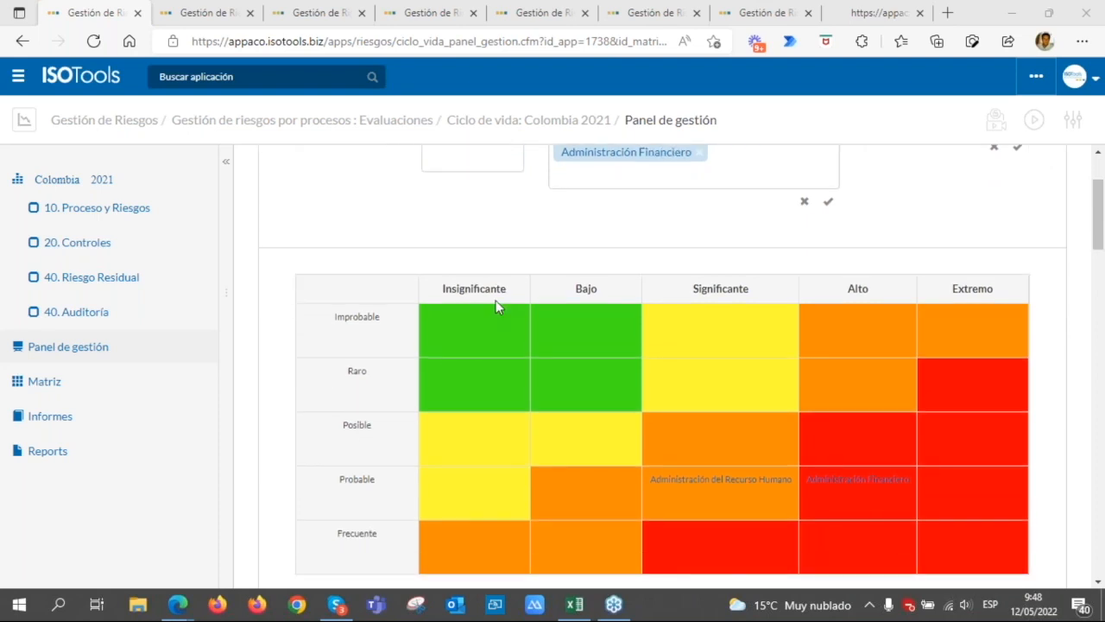
pyautogui.scroll(1, 496, 308)
pyautogui.scroll(1, 496, 308)
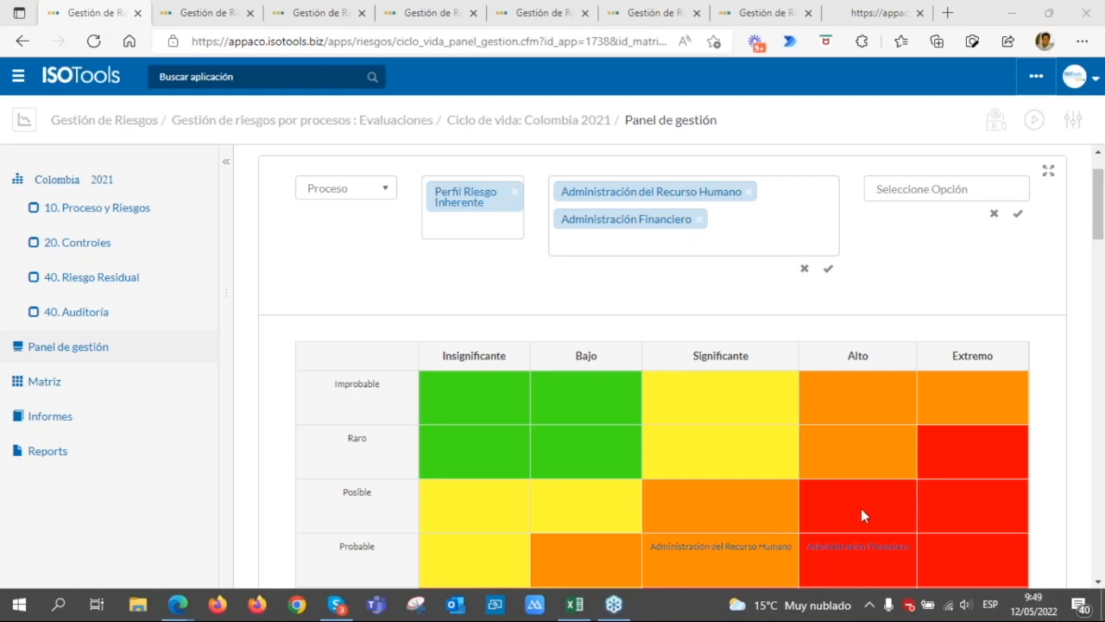
pyautogui.scroll(-1, 861, 516)
pyautogui.scroll(-1, 861, 516)
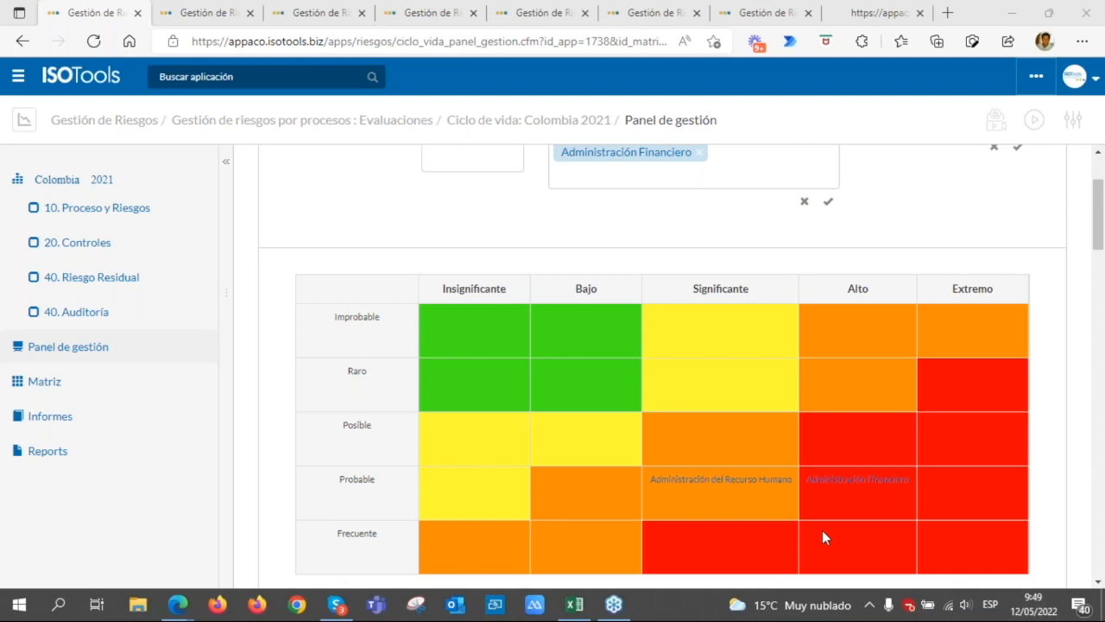
# - Switch the inherent risk heat map's grouping to Evaluaciones
pyautogui.scroll(2, 822, 538)
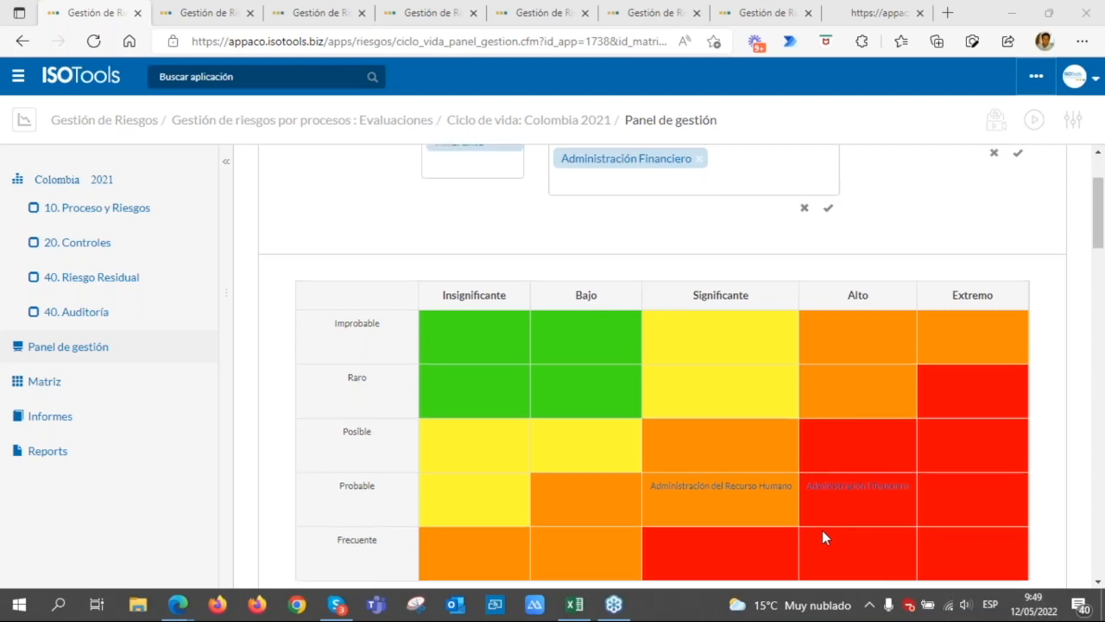
pyautogui.click(349, 195)
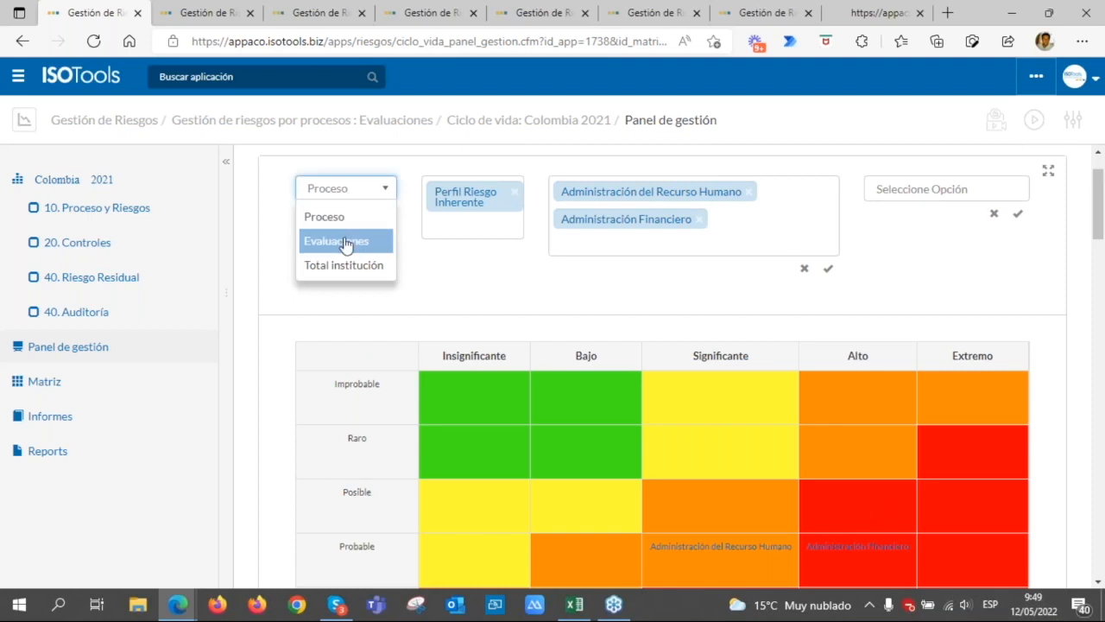
pyautogui.click(346, 245)
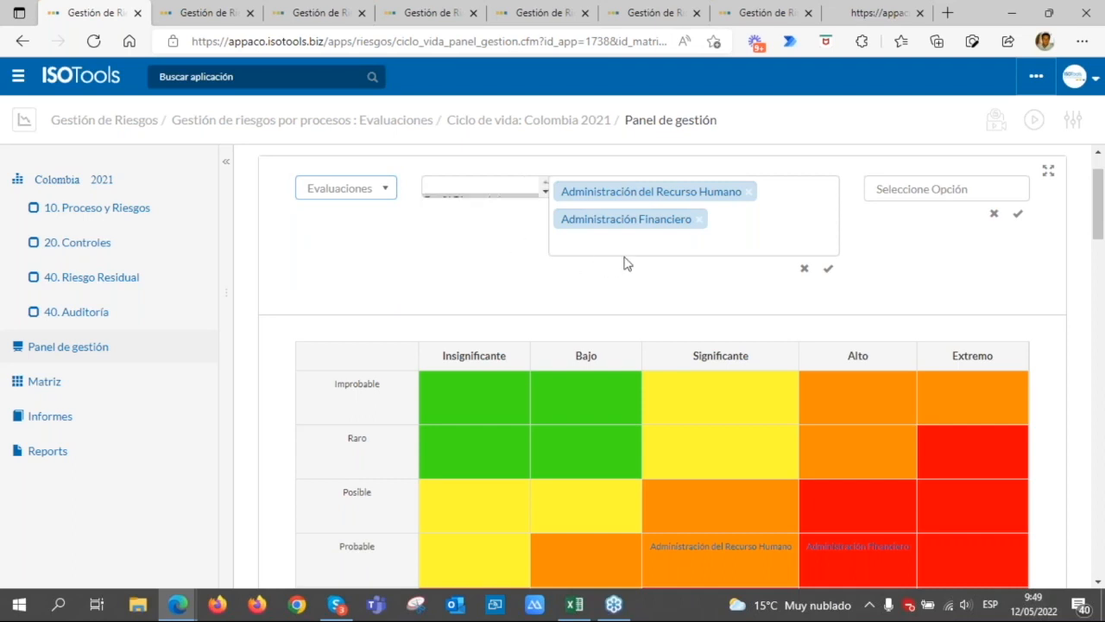
pyautogui.scroll(-1, 624, 257)
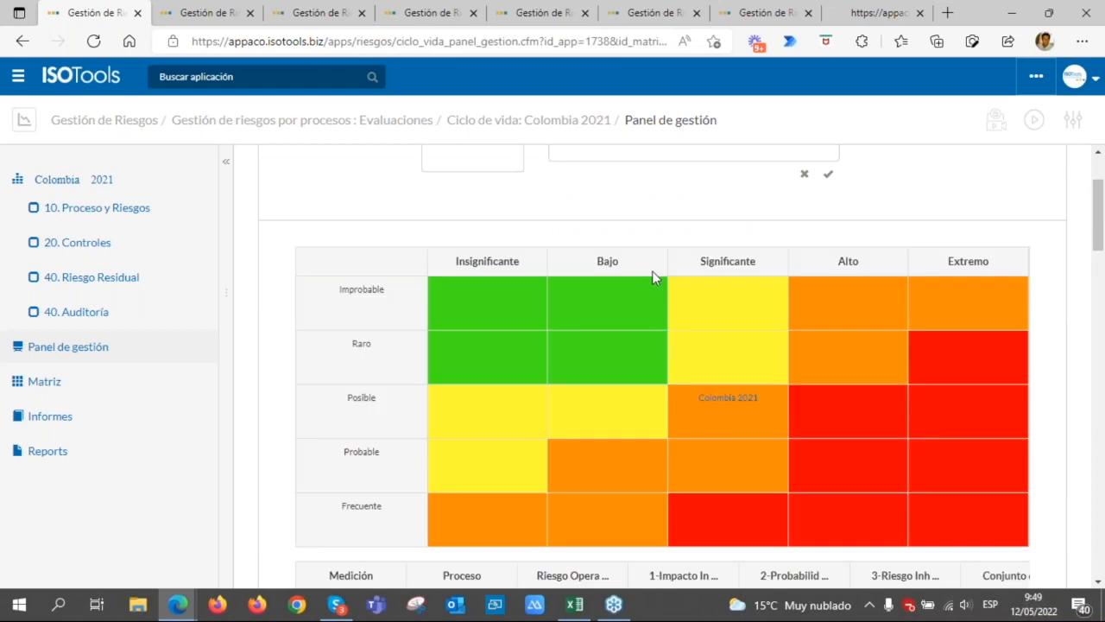
# - Add the Colombia 2022 evaluation to the inherent risk heat map and compare its position with Colombia 2021
pyautogui.scroll(1, 665, 251)
pyautogui.click(681, 212)
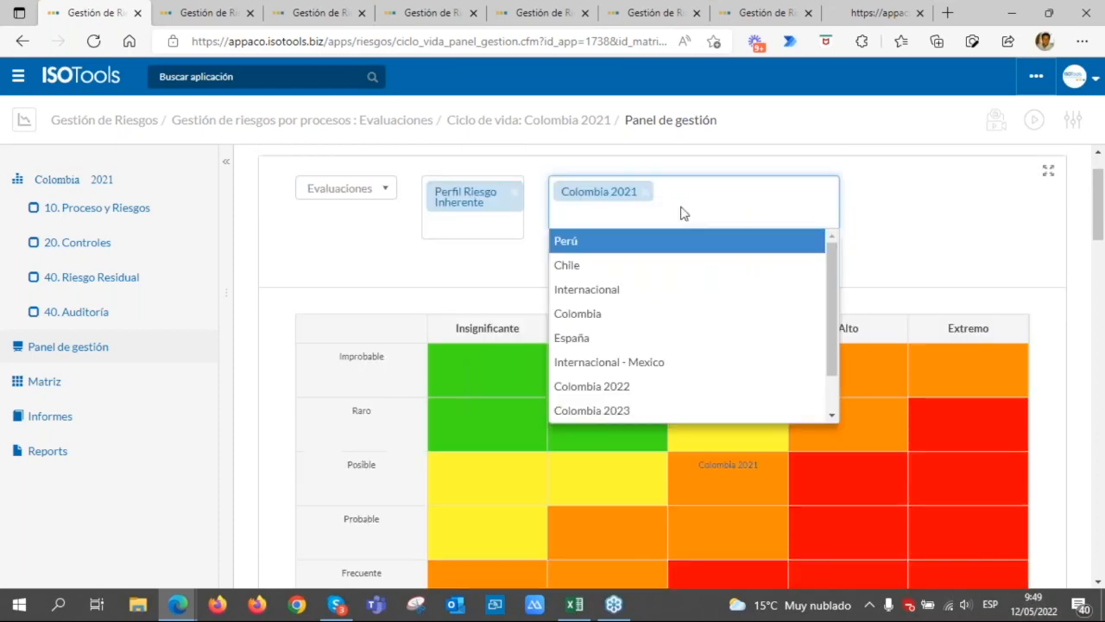
pyautogui.click(604, 388)
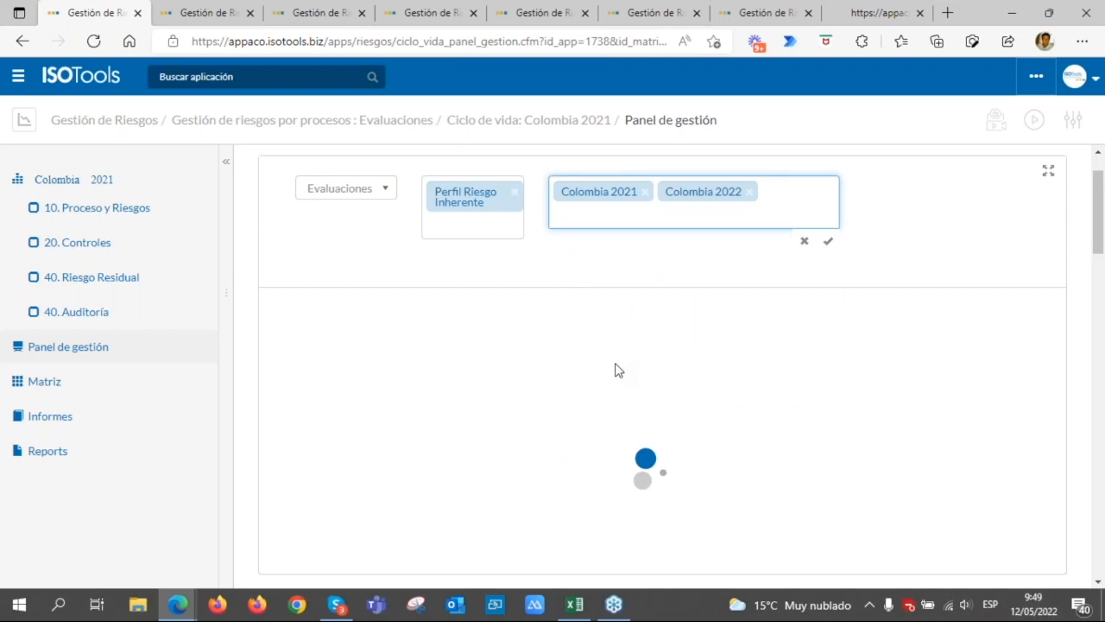
pyautogui.scroll(-1, 650, 329)
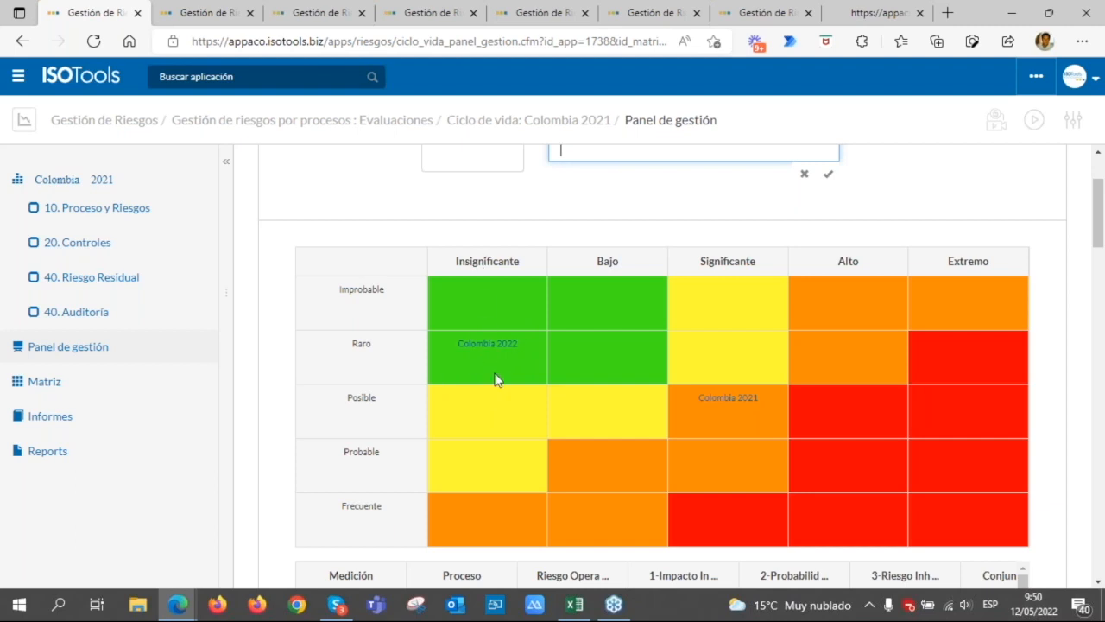
pyautogui.scroll(1, 518, 345)
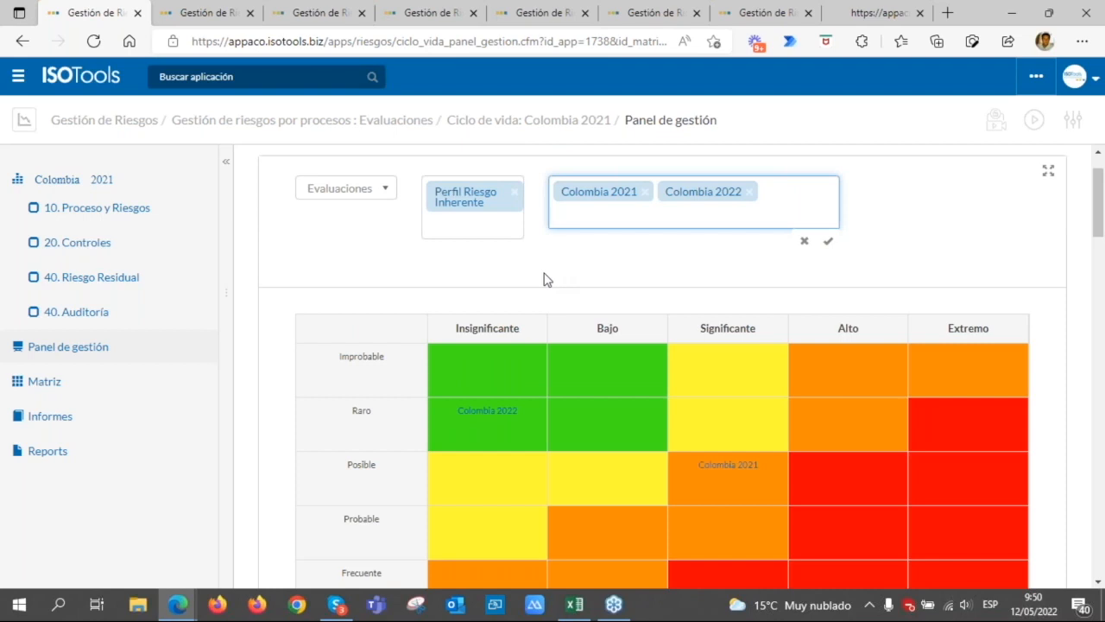
# - Examine the Valoración del Control bar chart, comparing the Debil, Moderado and Fuerte shares for Colombia 2021, 2022 and 2023
pyautogui.scroll(-1, 543, 278)
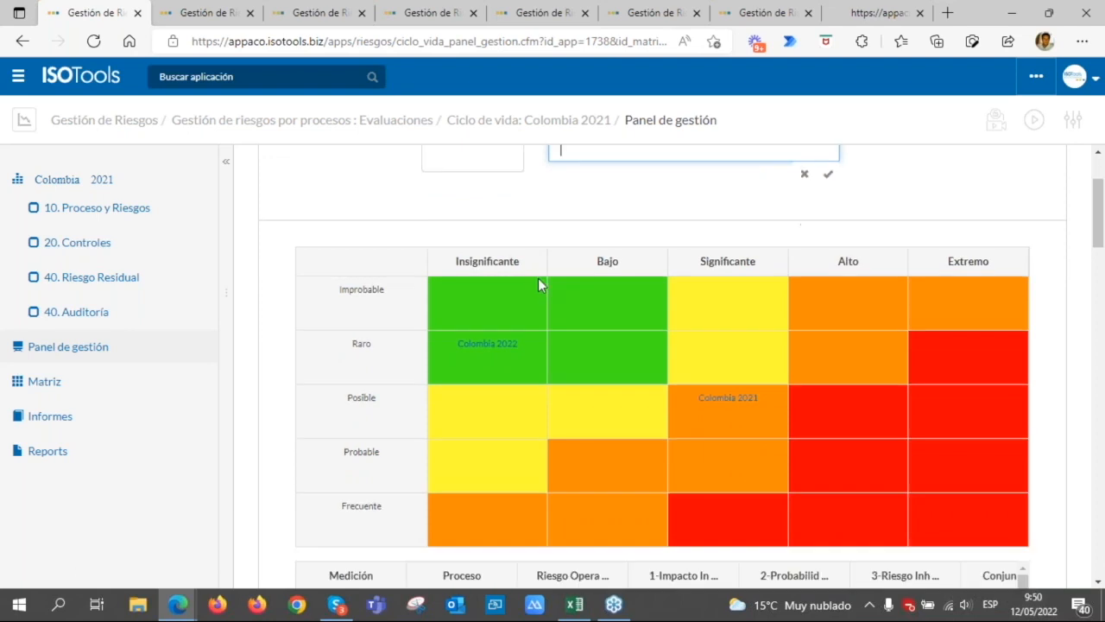
pyautogui.scroll(-1, 538, 278)
pyautogui.scroll(-6, 538, 278)
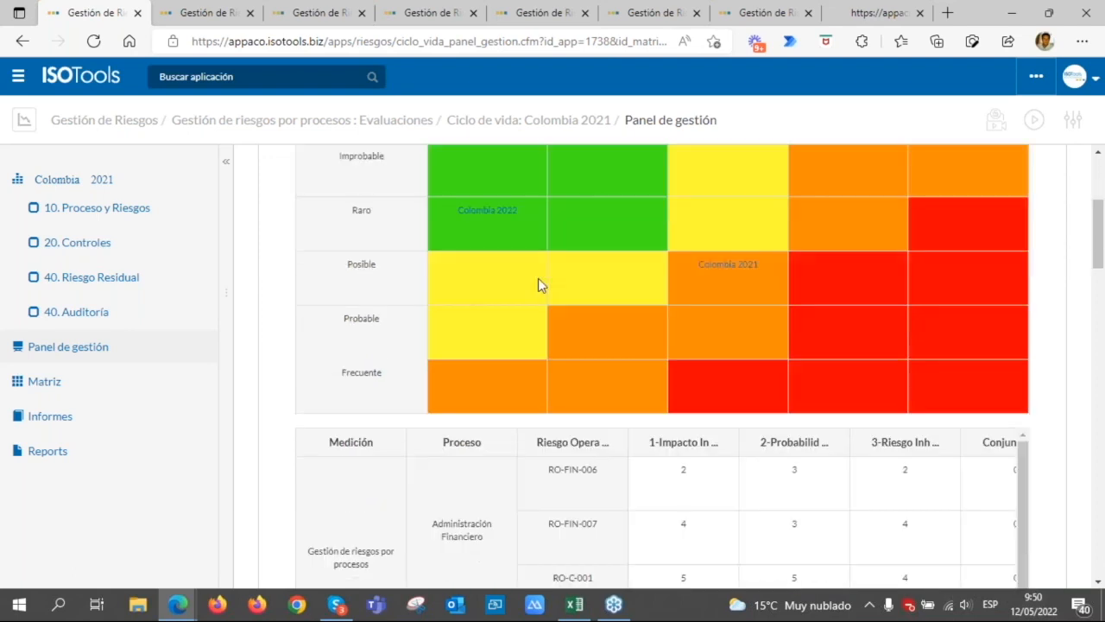
pyautogui.scroll(-4, 534, 288)
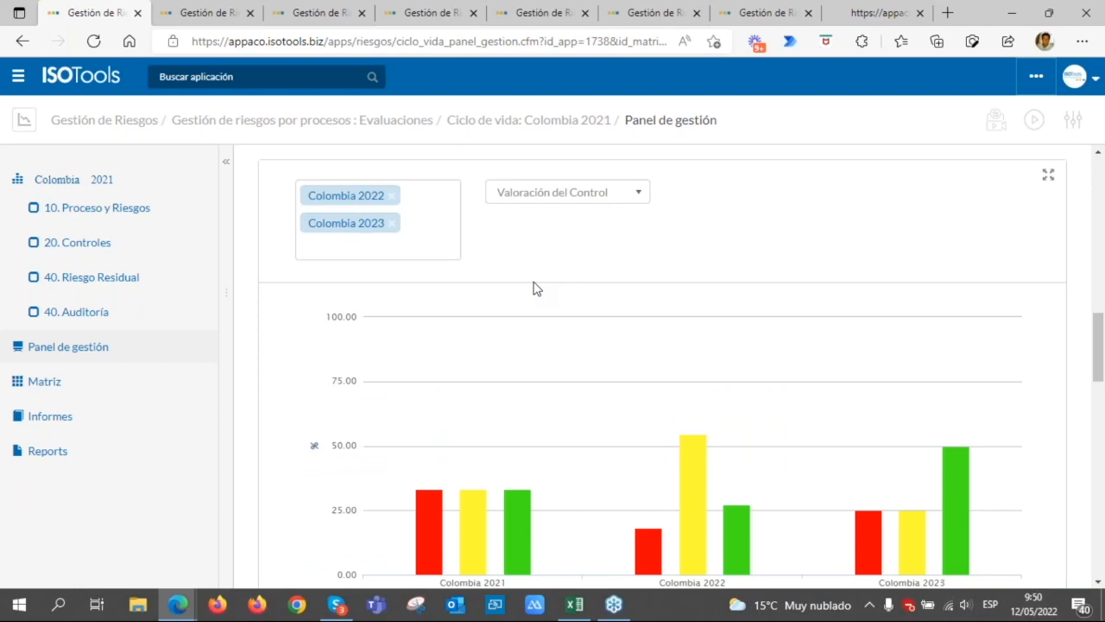
pyautogui.moveTo(971, 475)
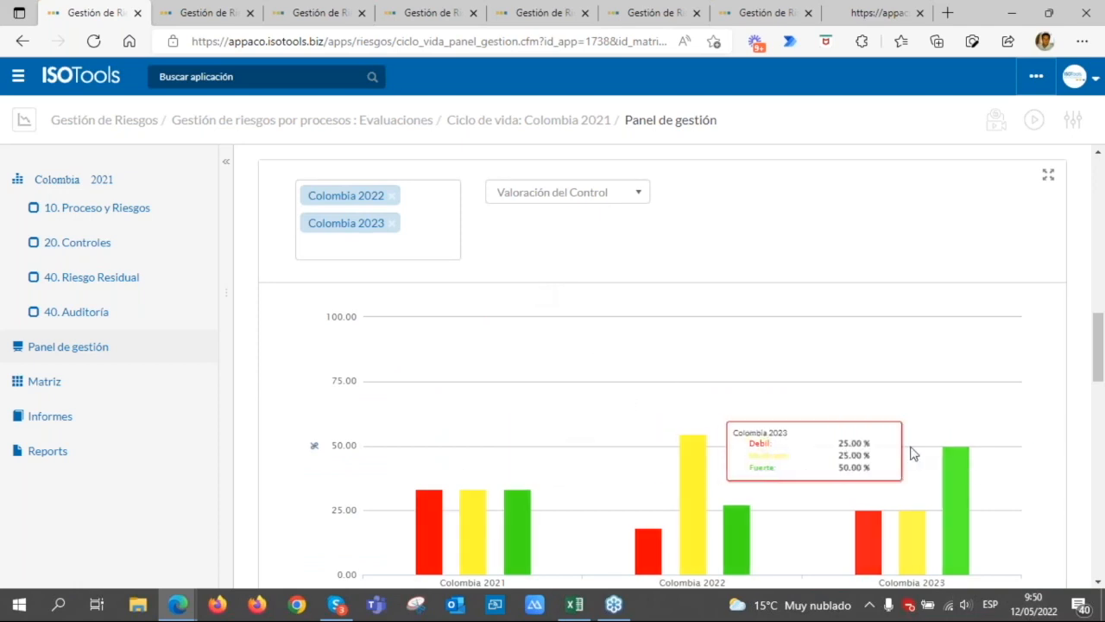
pyautogui.scroll(-1, 915, 452)
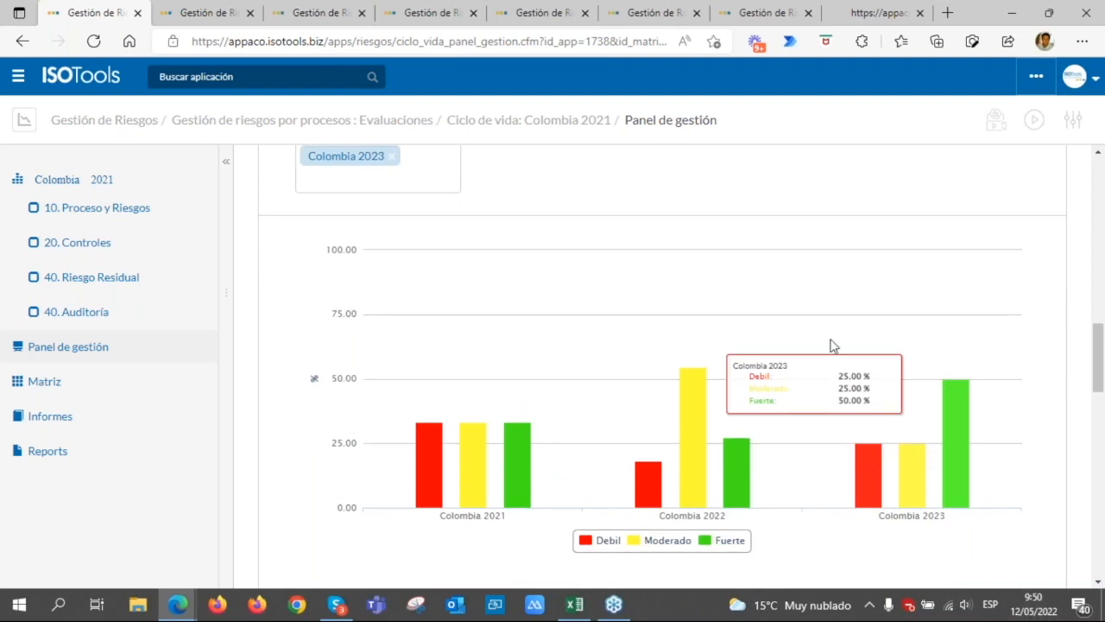
pyautogui.scroll(1, 553, 357)
pyautogui.scroll(-1, 595, 338)
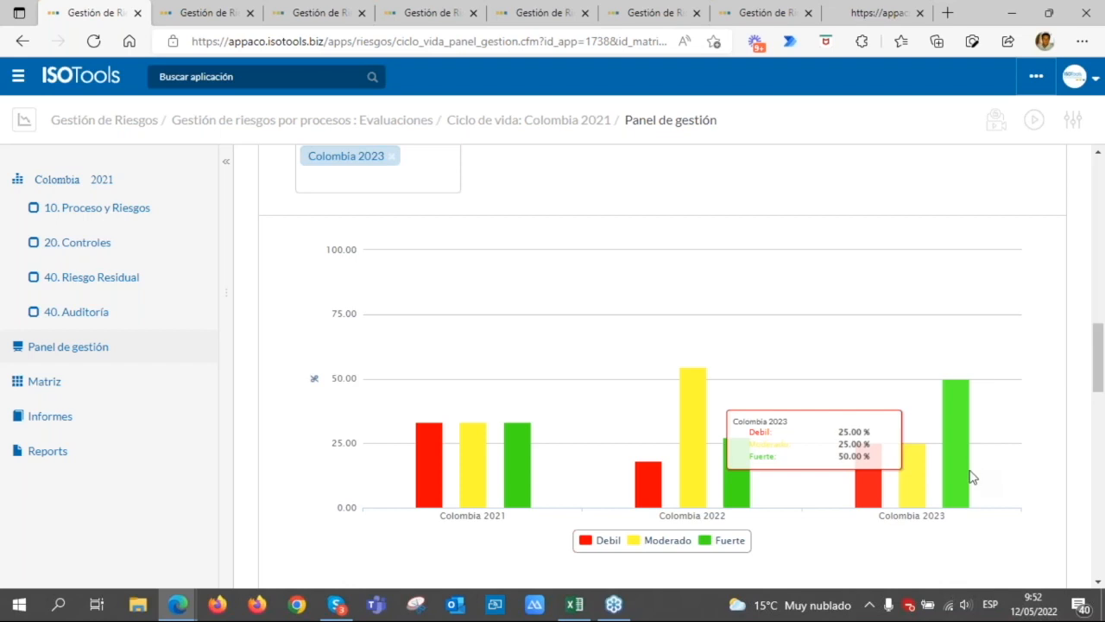
pyautogui.scroll(1, 963, 471)
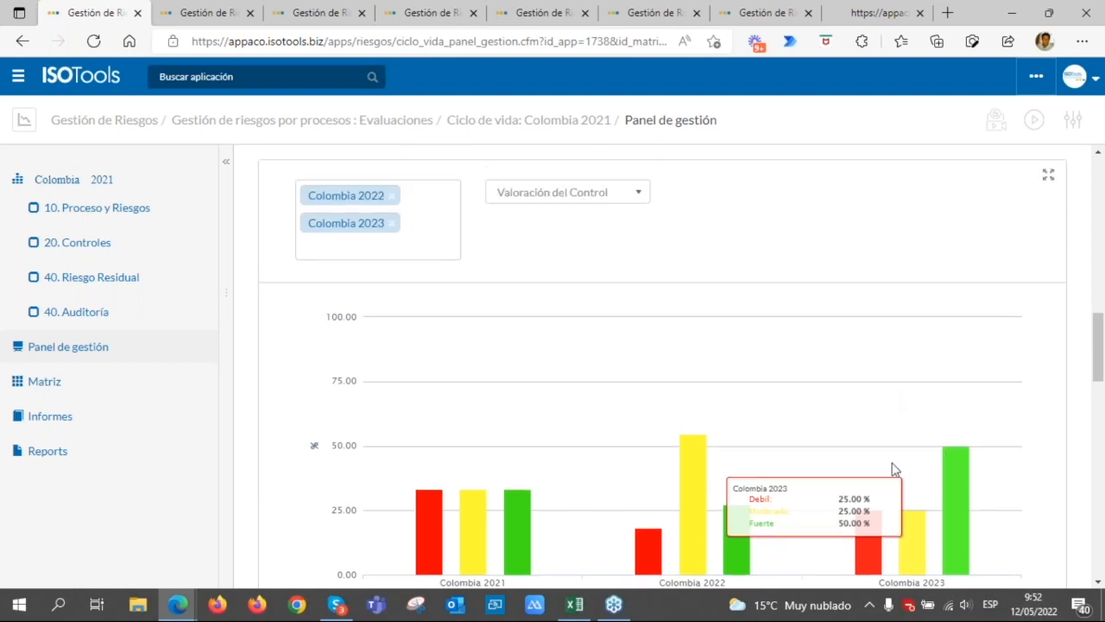
pyautogui.scroll(-1, 894, 469)
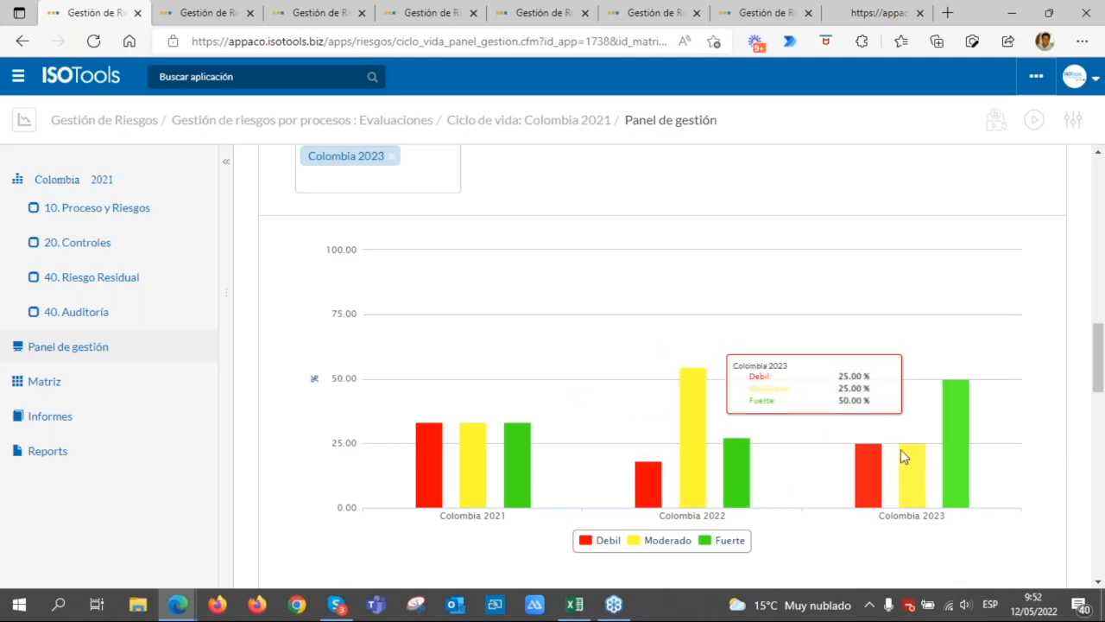
# - Show the risk details behind the Frecuente–Extremo cell in the last heat map of the management panel
pyautogui.scroll(-4, 900, 448)
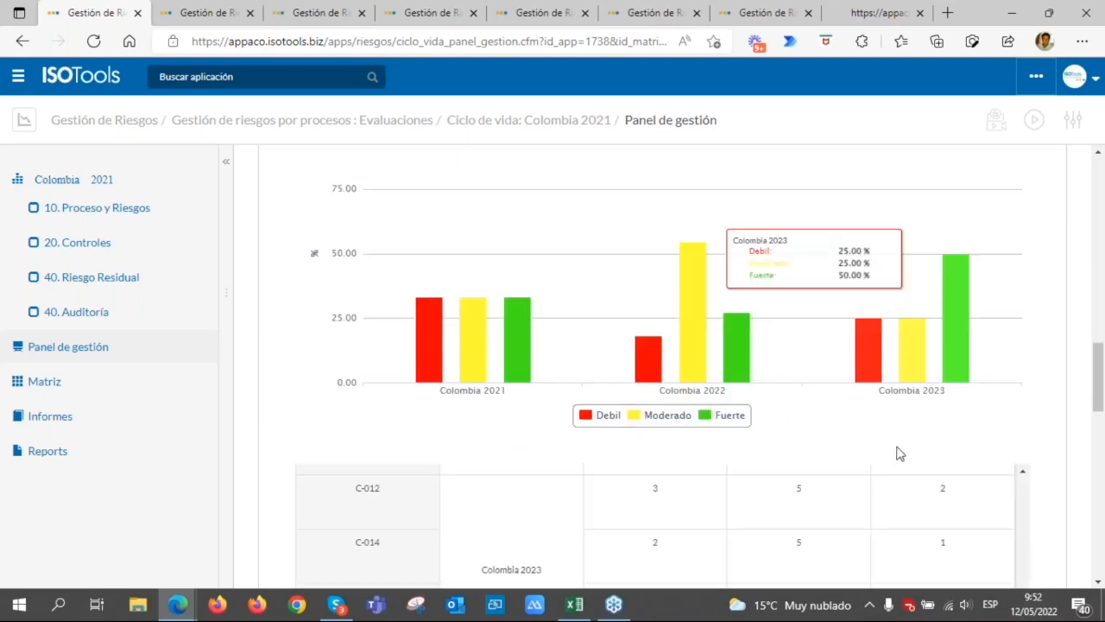
pyautogui.scroll(-5, 898, 450)
pyautogui.scroll(-1, 891, 444)
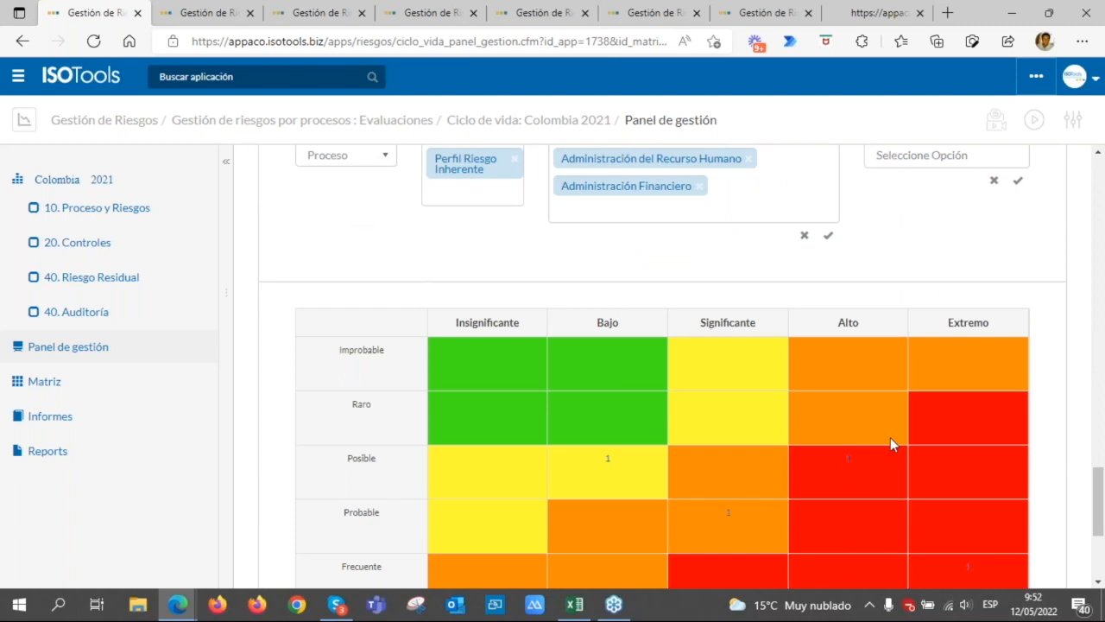
pyautogui.scroll(-2, 891, 437)
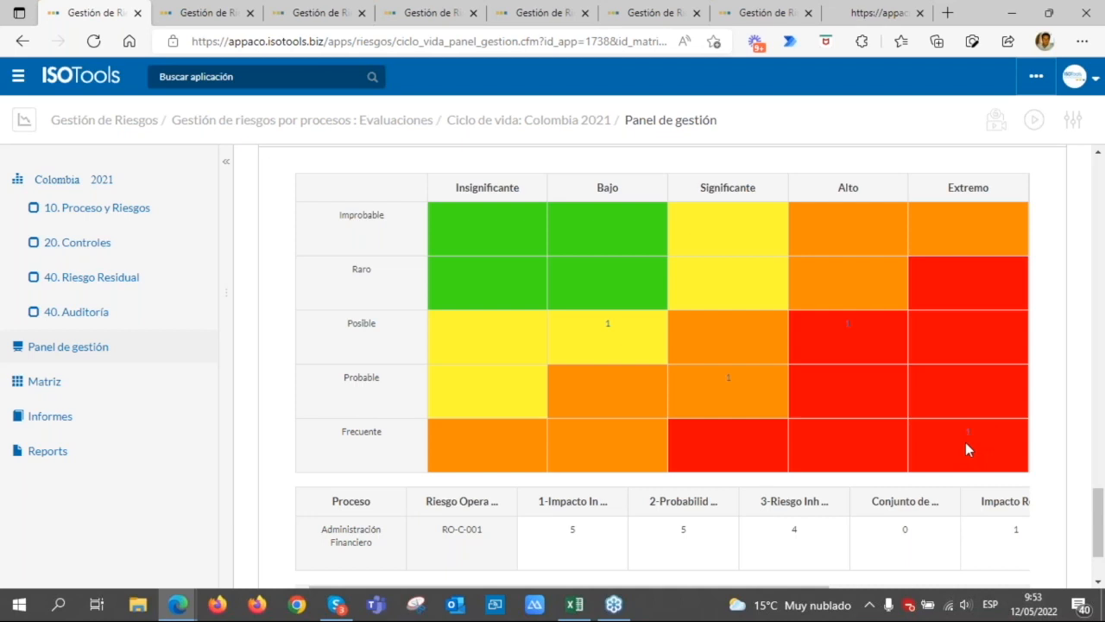
pyautogui.scroll(-1, 965, 444)
pyautogui.click(967, 375)
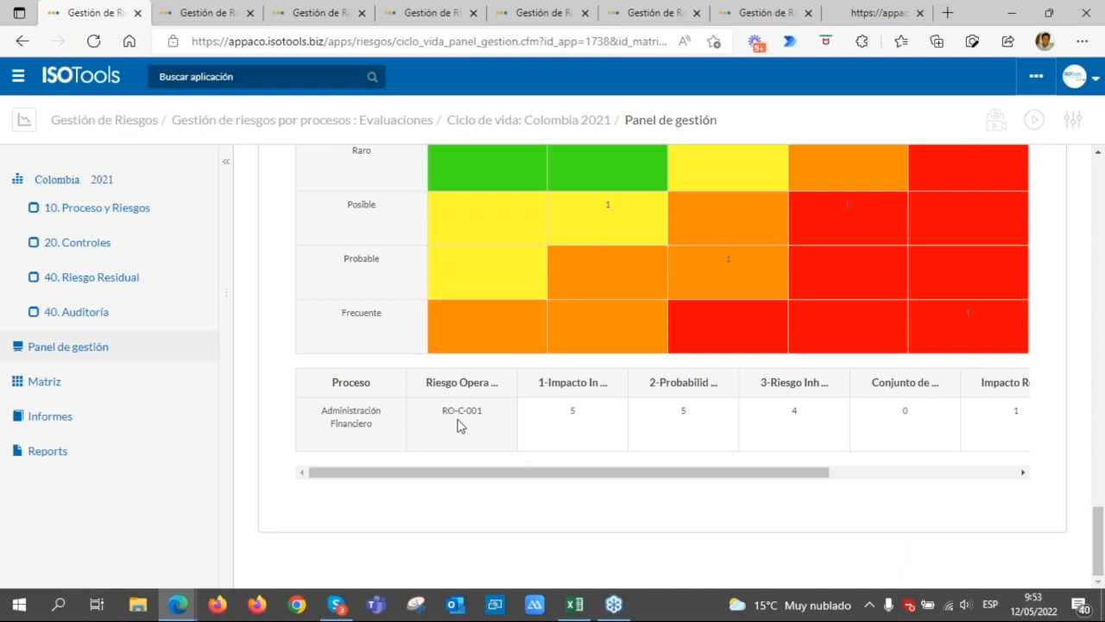
# - Check risk RO-C-001 under Administración del Recurso Humano in Proceso y Riesgos, and re-examine the last heat map of the management panel
pyautogui.click(369, 428)
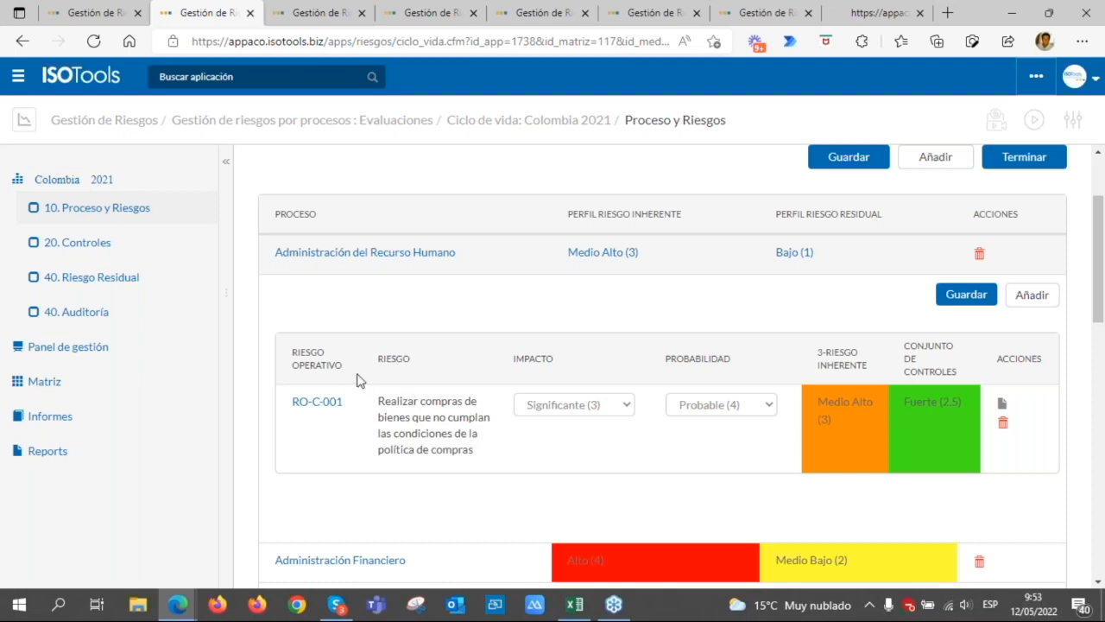
pyautogui.click(82, 13)
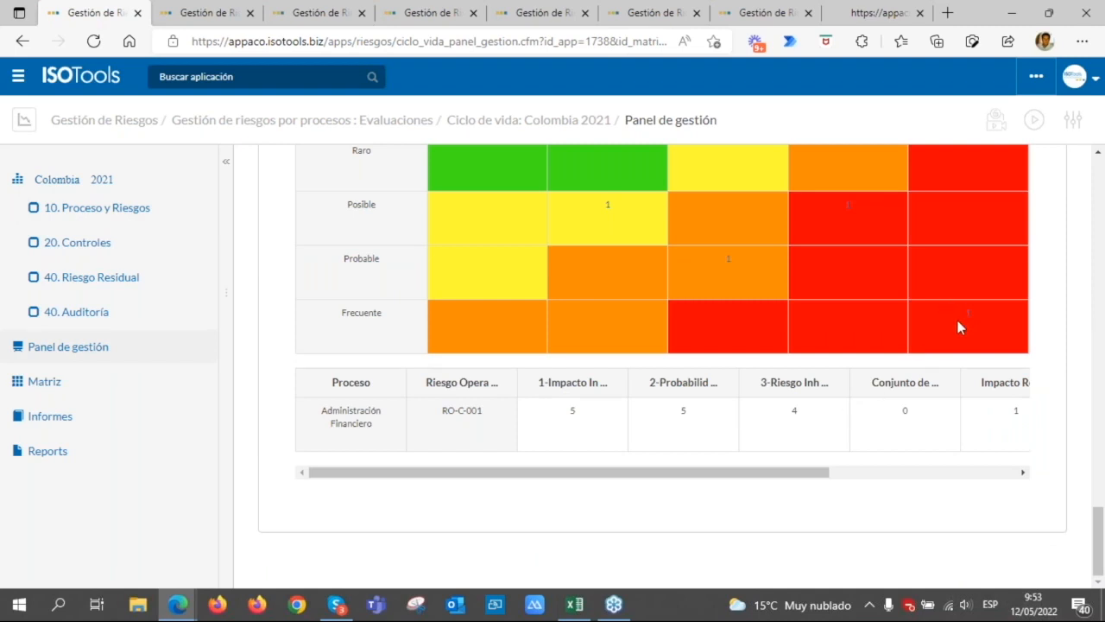
pyautogui.scroll(1, 956, 326)
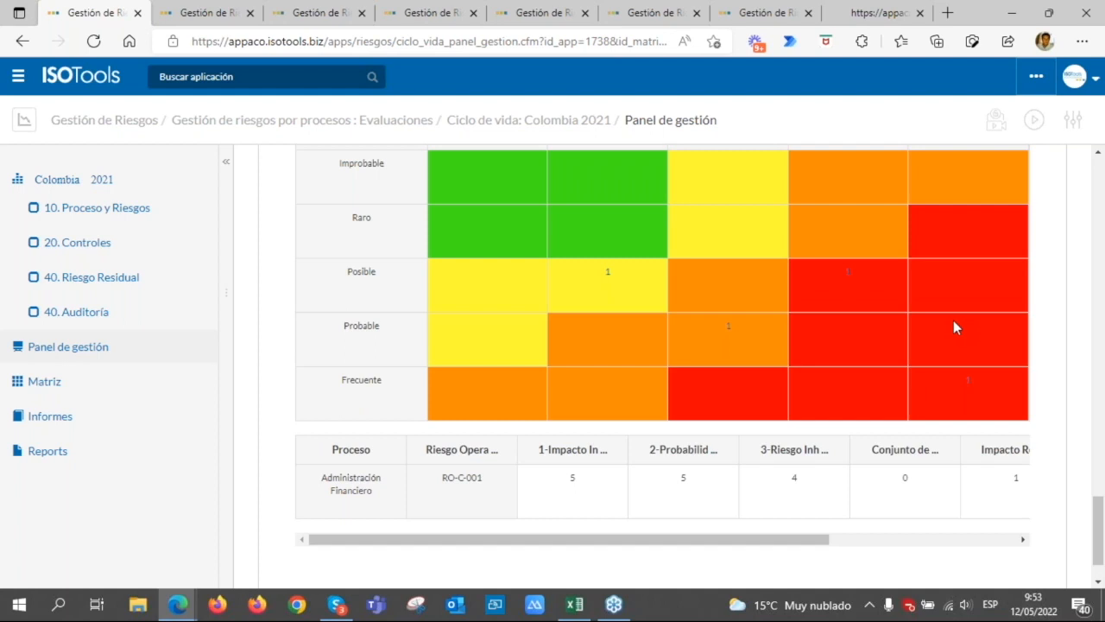
pyautogui.scroll(2, 780, 348)
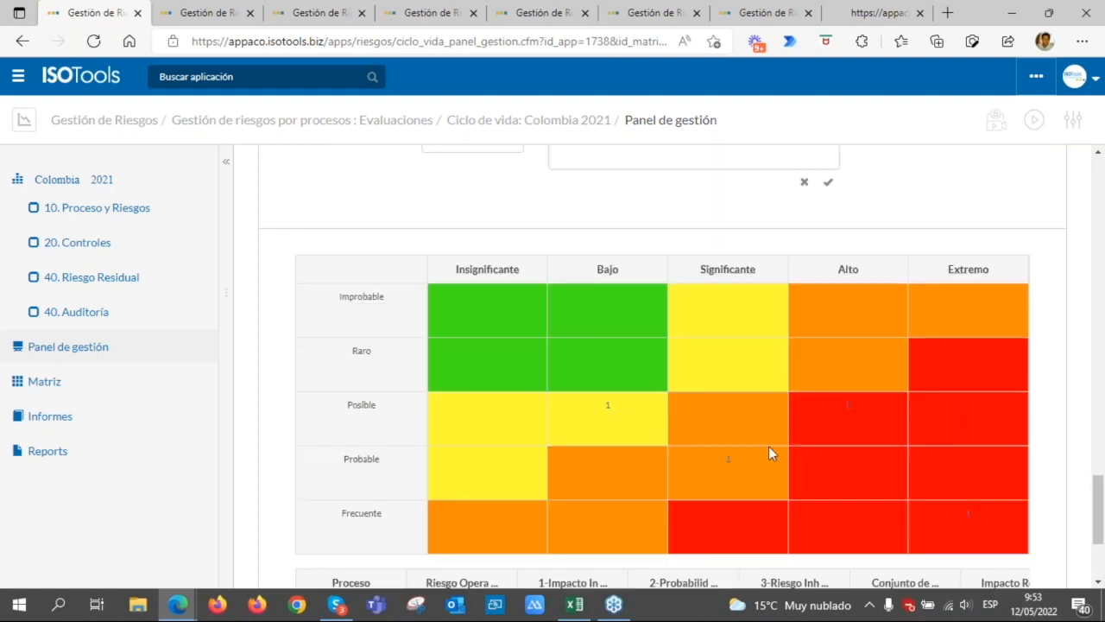
pyautogui.scroll(-1, 800, 458)
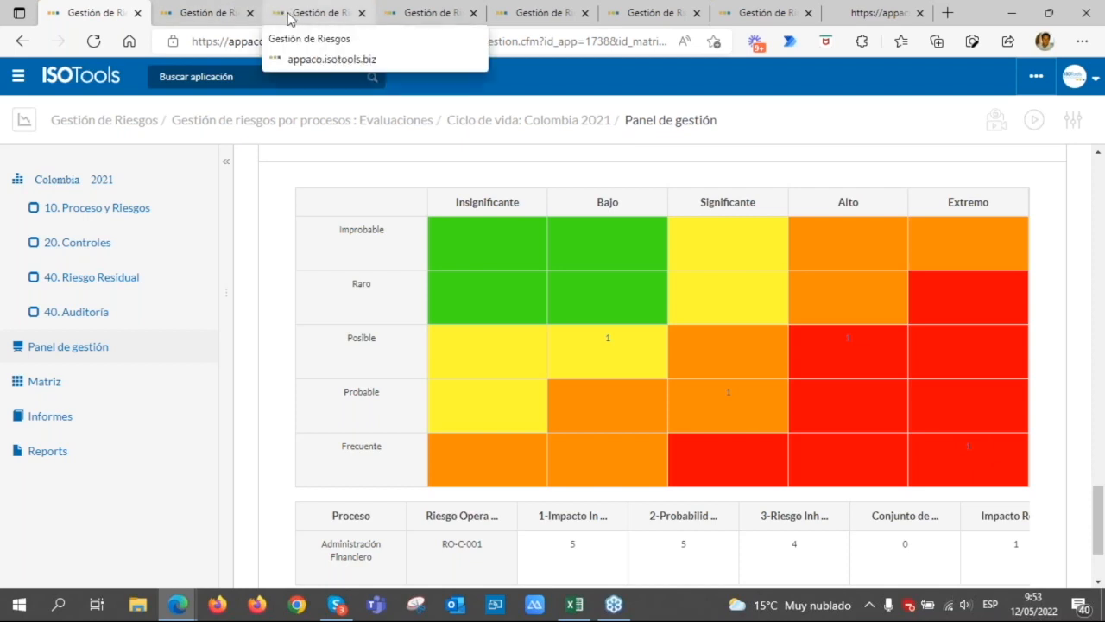
# - Compare the inherent and residual positions of RO-C-001 on the Informes heat map with its rating in Colombia 2021's Proceso y Riesgos
pyautogui.click(216, 13)
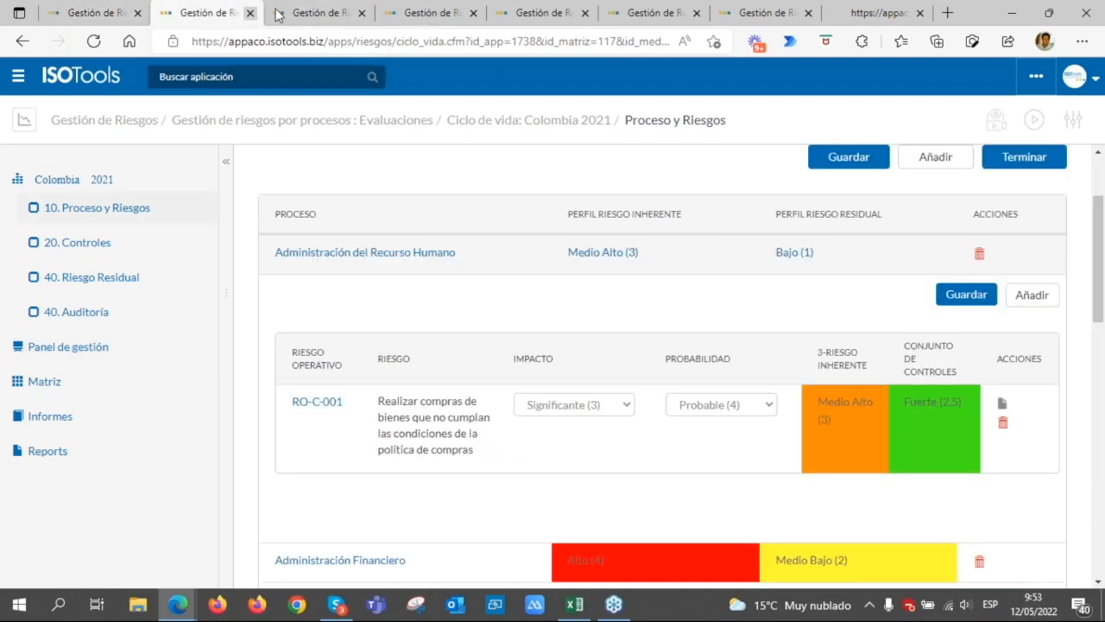
pyautogui.click(307, 17)
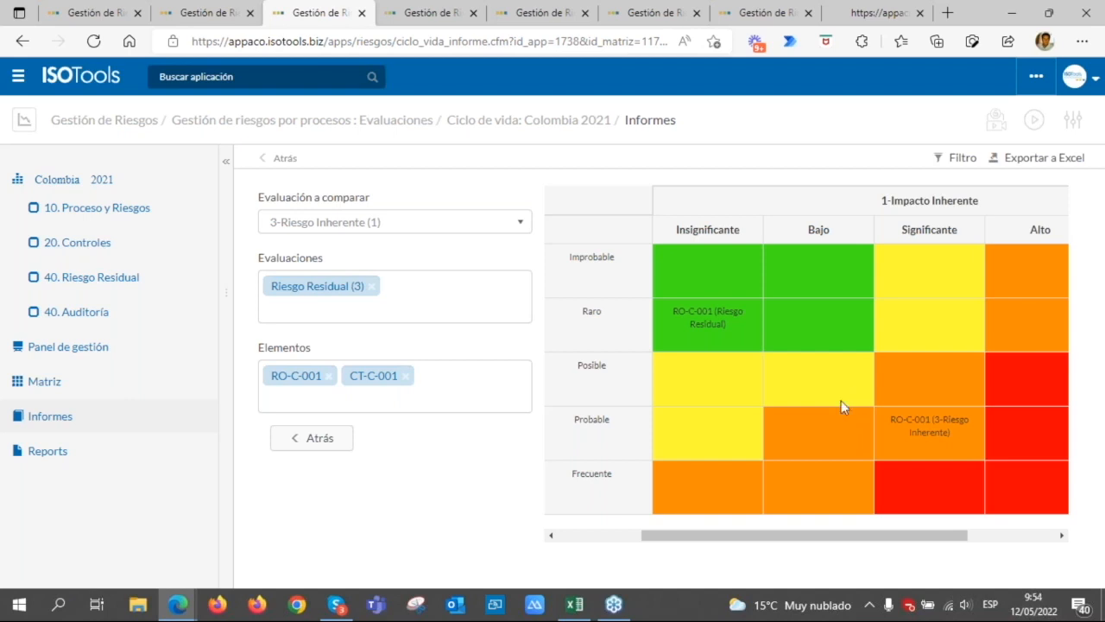
pyautogui.click(215, 19)
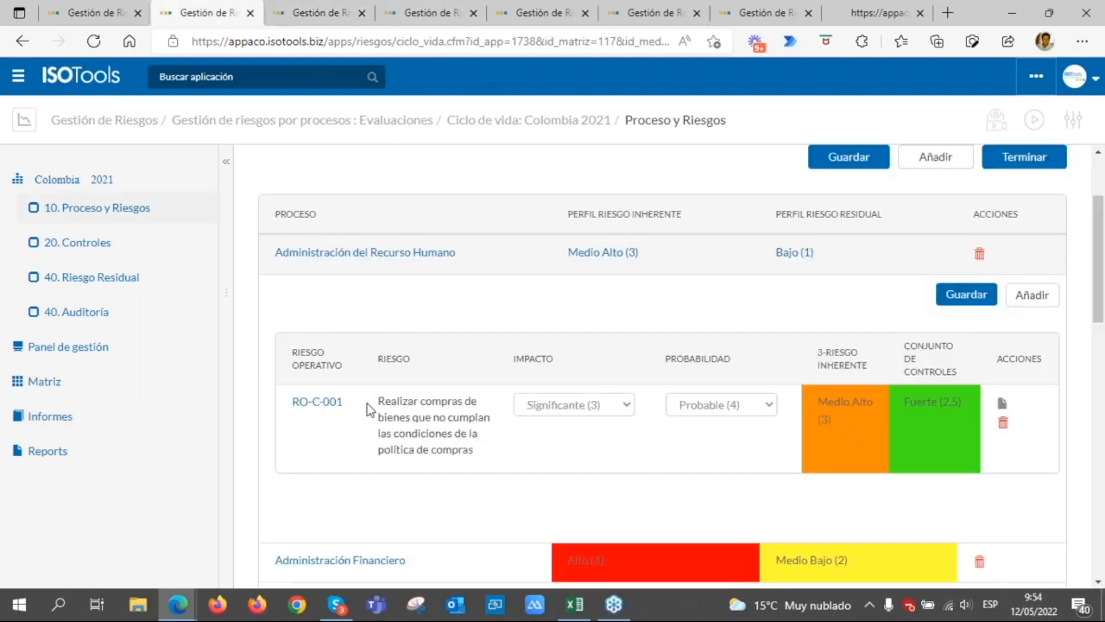
pyautogui.click(331, 14)
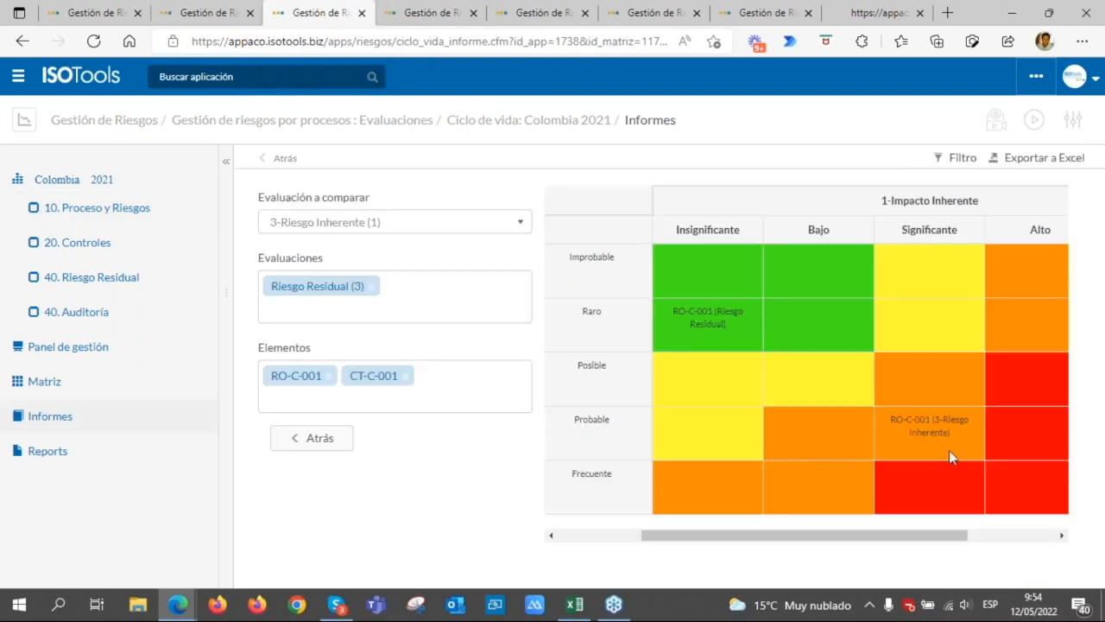
pyautogui.moveTo(928, 536); pyautogui.dragTo(952, 536)
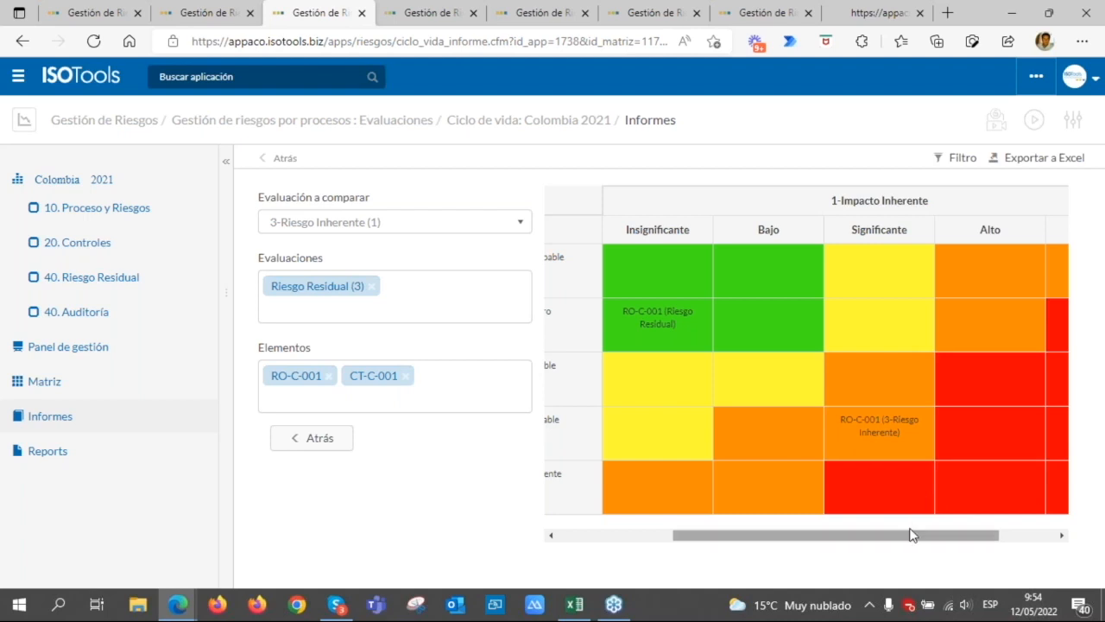
pyautogui.moveTo(903, 538); pyautogui.dragTo(877, 541)
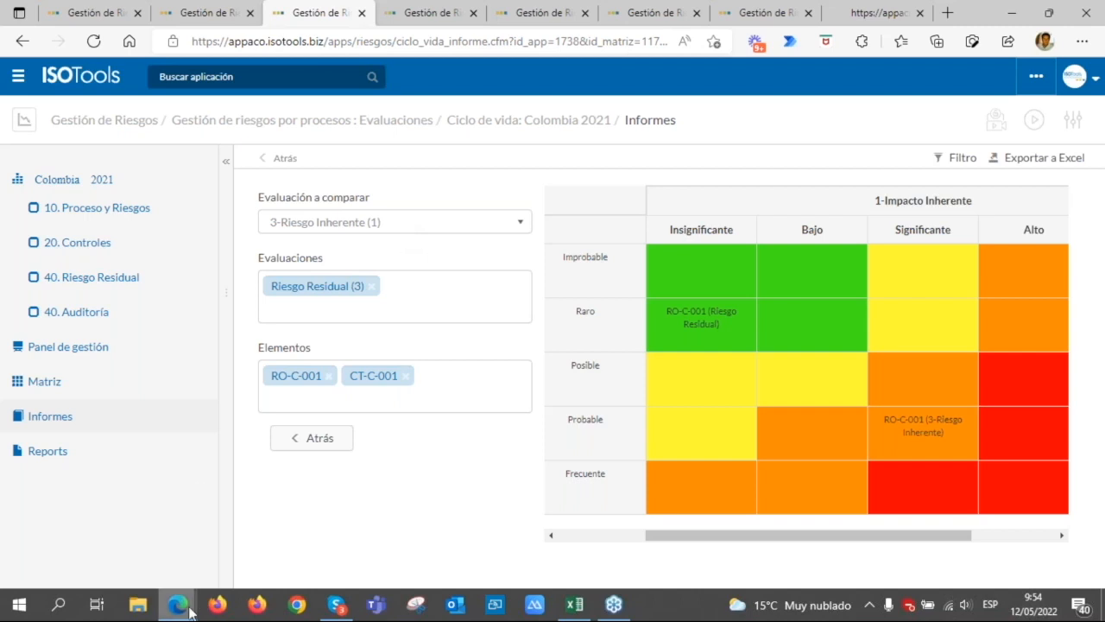
# - Switch to the Colombia-Matriz de identificación de peligros 2021 window, dismiss the meeting reminder and examine the hazard profile of each area
pyautogui.click(613, 528)
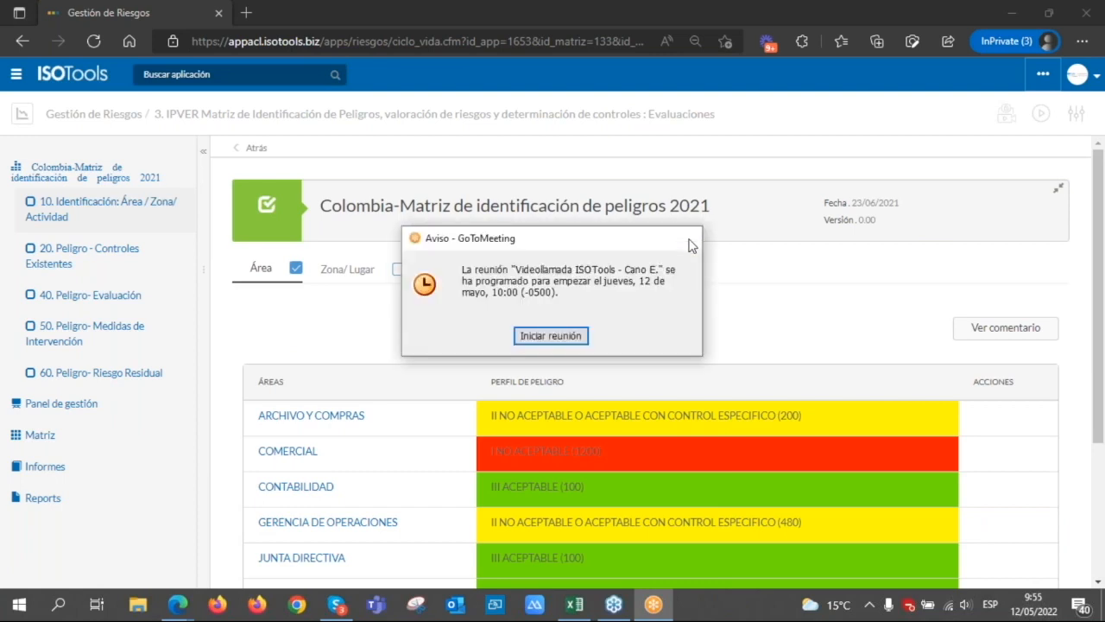
pyautogui.click(689, 239)
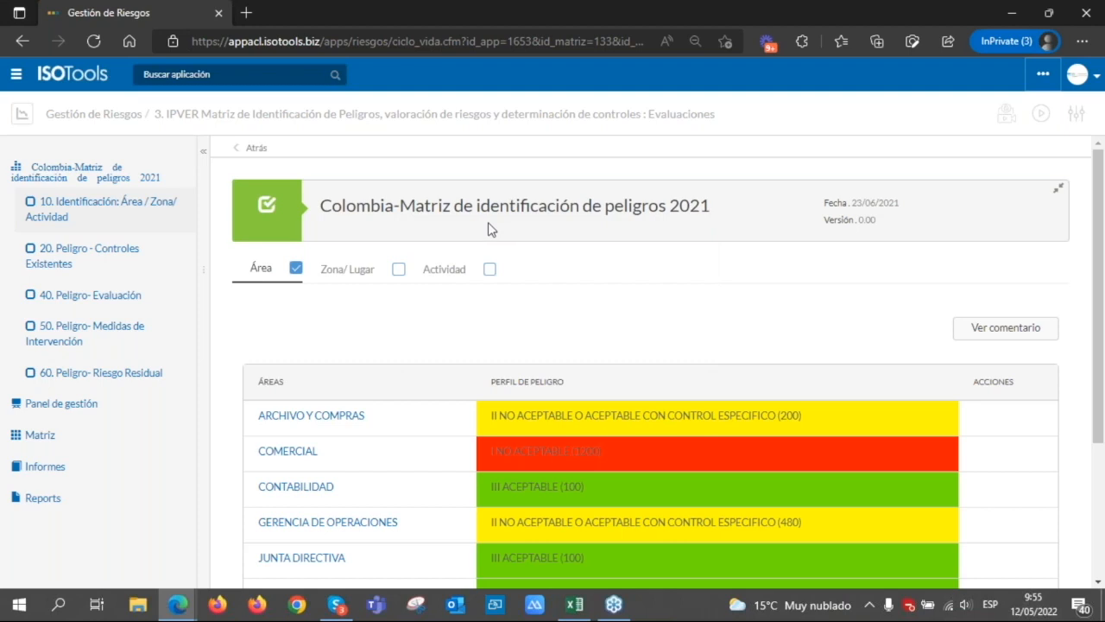
pyautogui.scroll(-1, 489, 229)
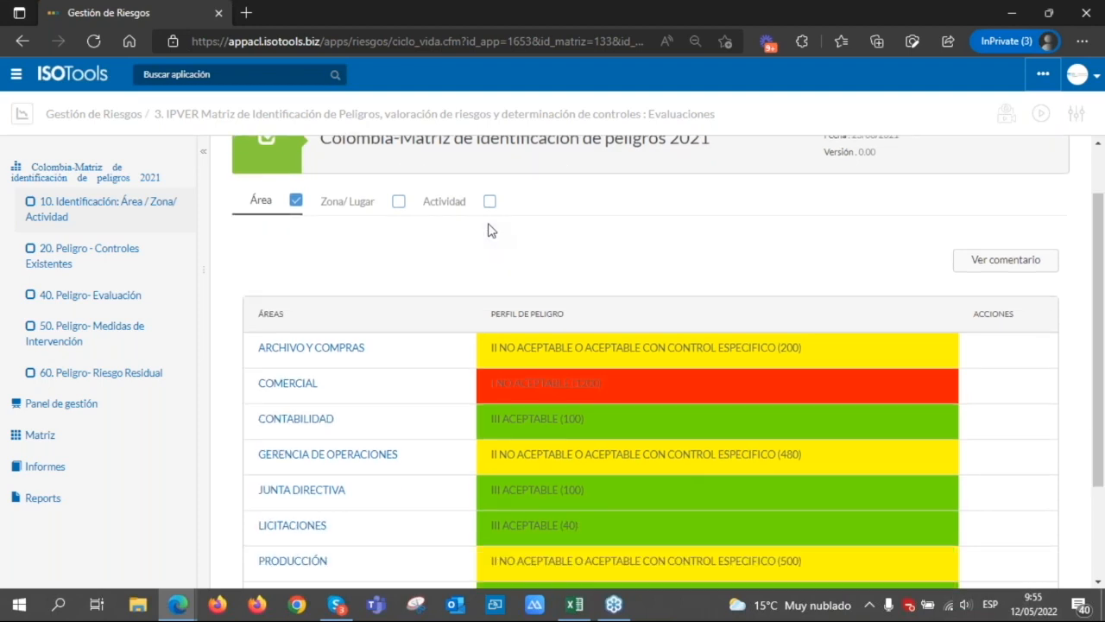
pyautogui.scroll(1, 489, 229)
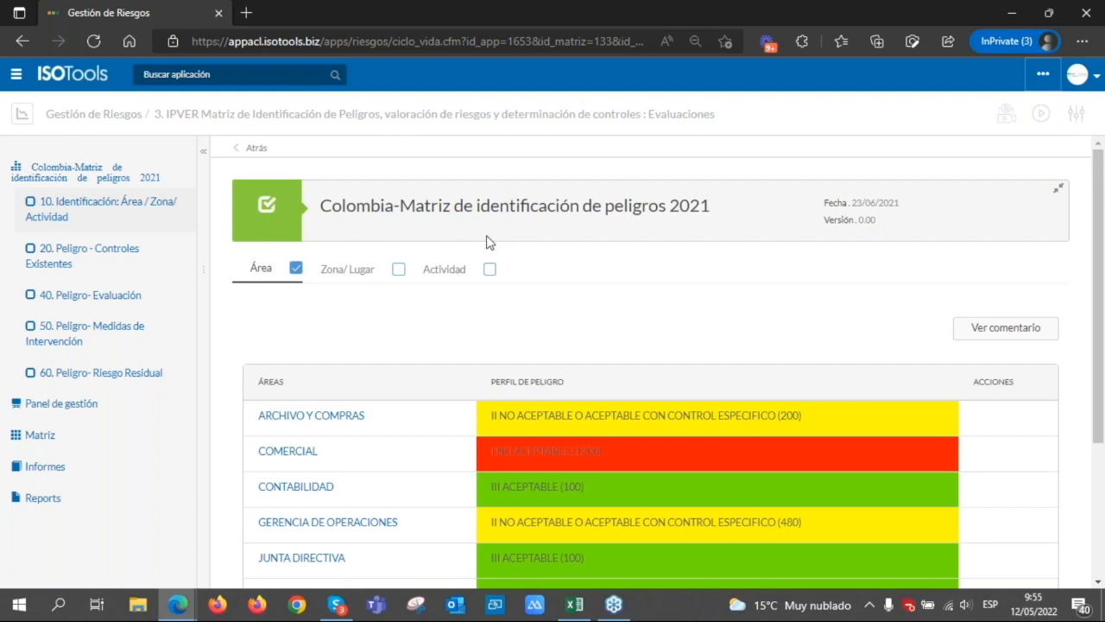
pyautogui.scroll(-1, 489, 242)
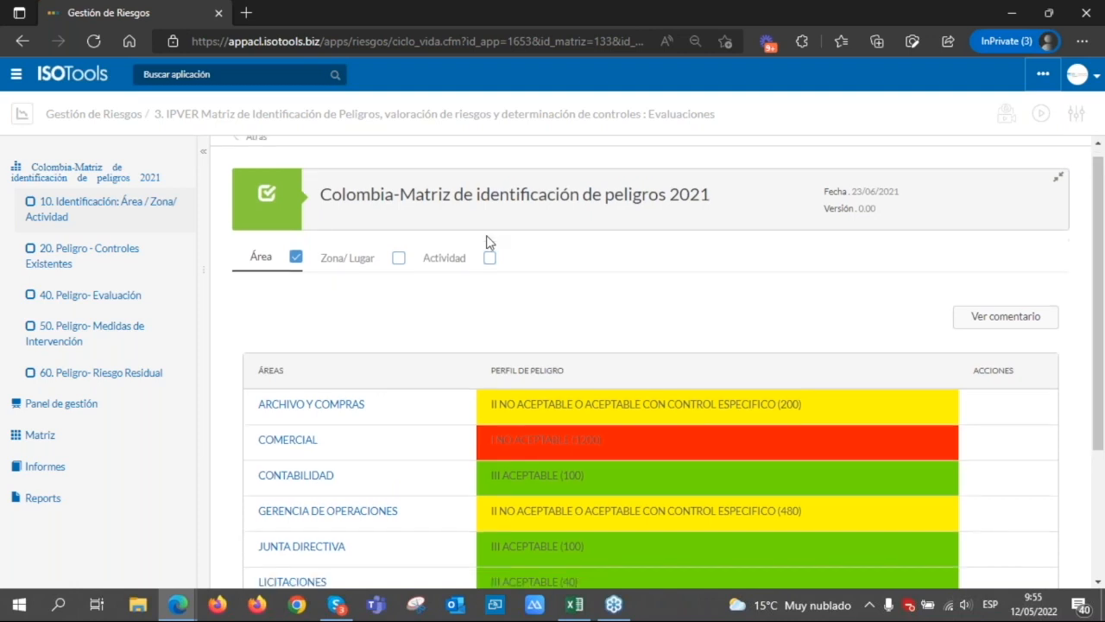
pyautogui.scroll(-1, 489, 243)
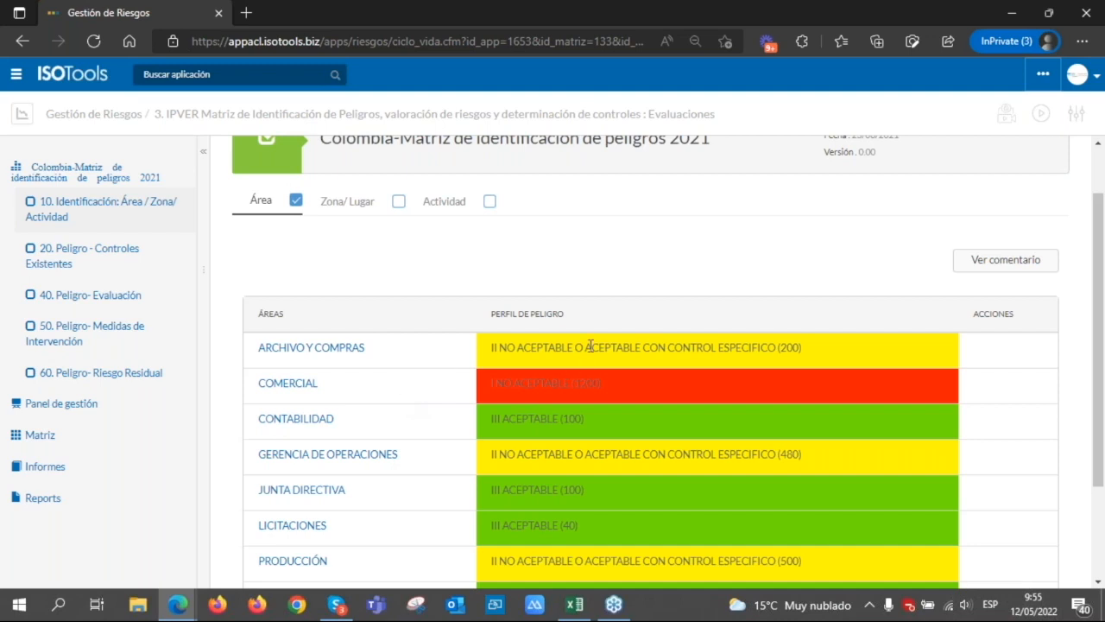
pyautogui.scroll(-1, 590, 346)
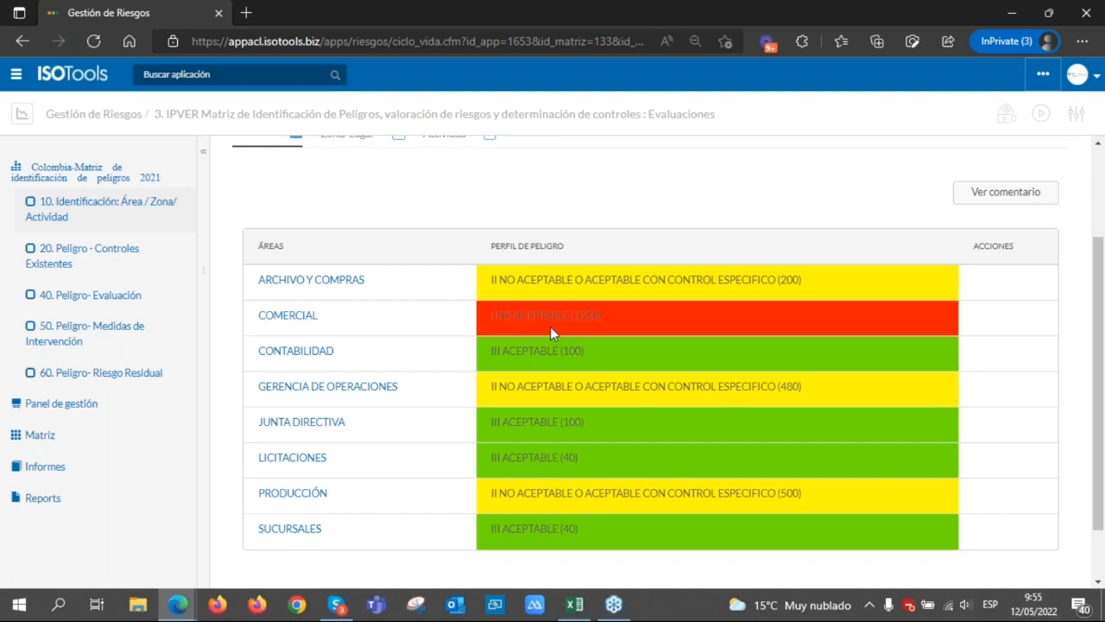
# - Switch to the Apreciación Riesgo SI 2022 window and look through the assets in its residual risk table
pyautogui.click(178, 609)
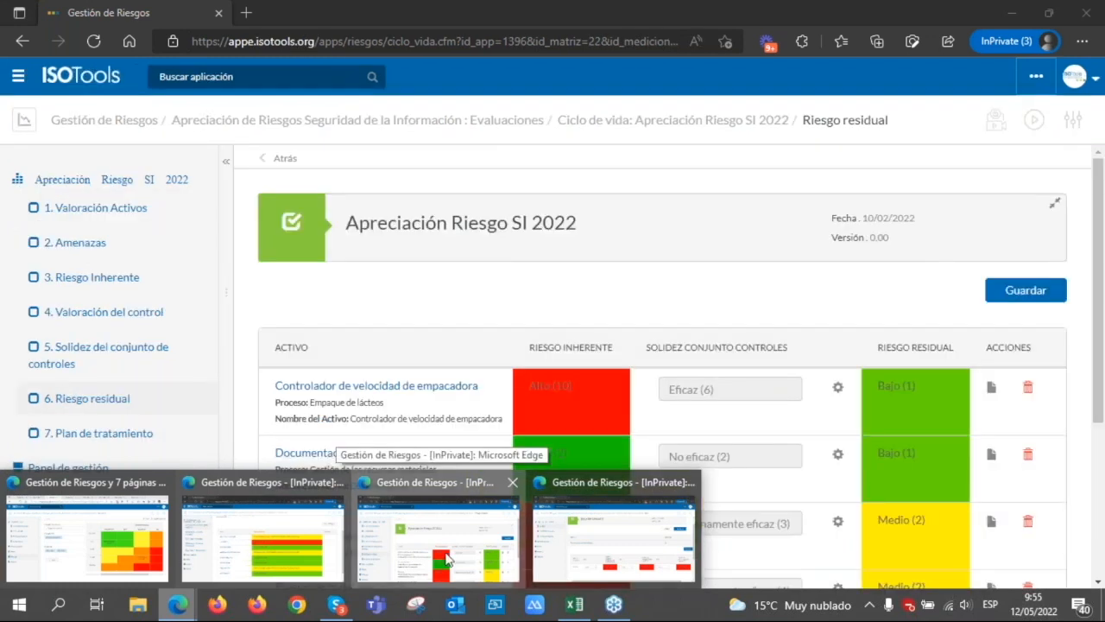
pyautogui.click(447, 560)
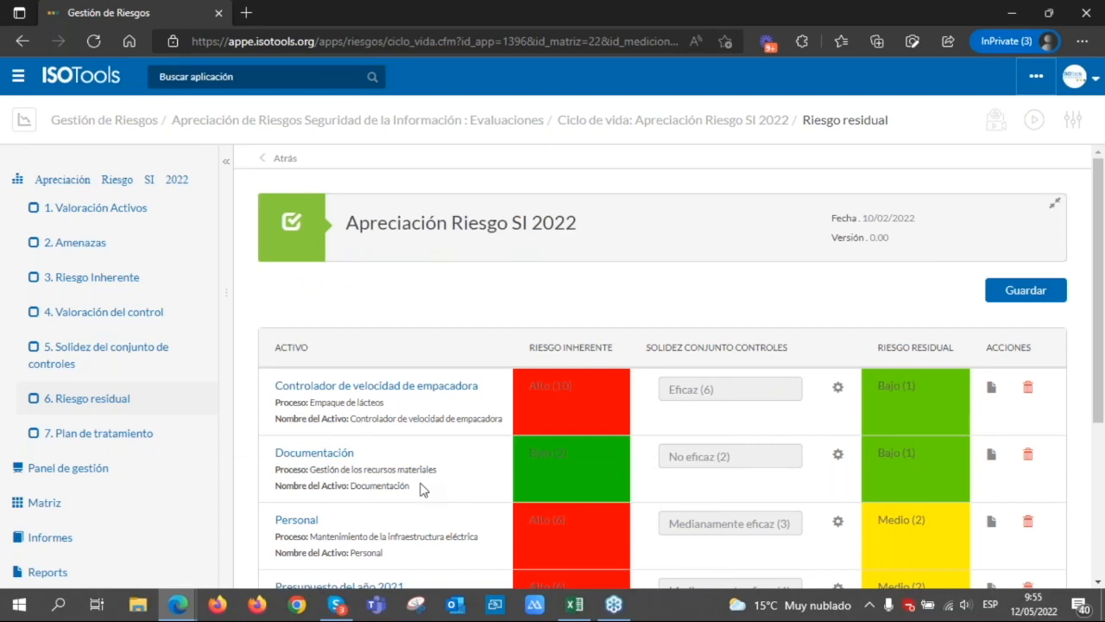
pyautogui.scroll(-1, 424, 490)
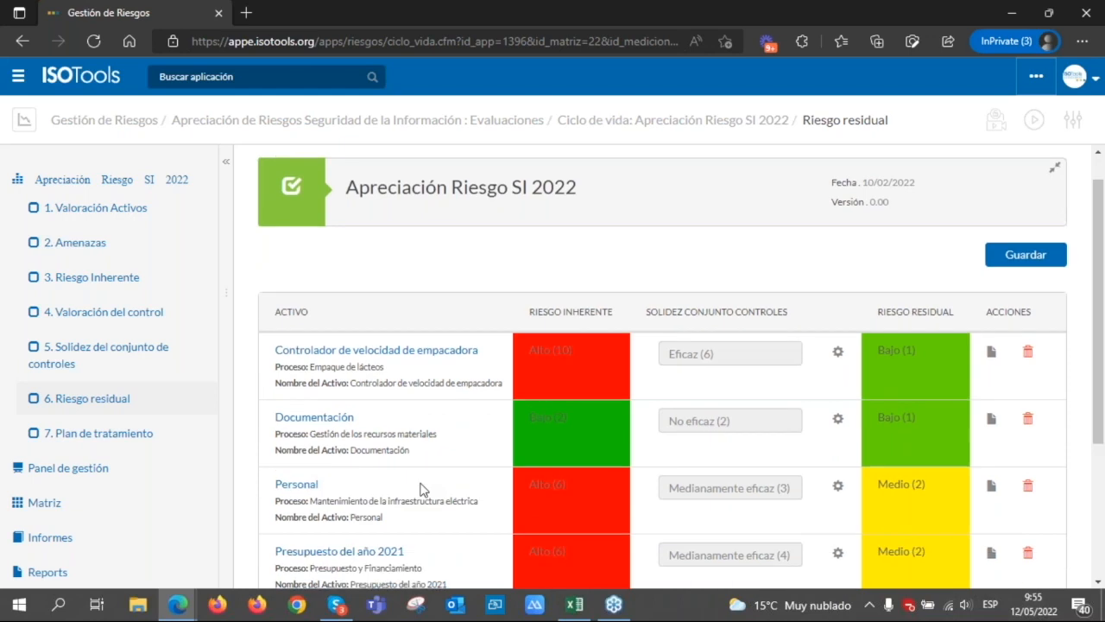
pyautogui.scroll(-1, 424, 490)
pyautogui.scroll(2, 423, 489)
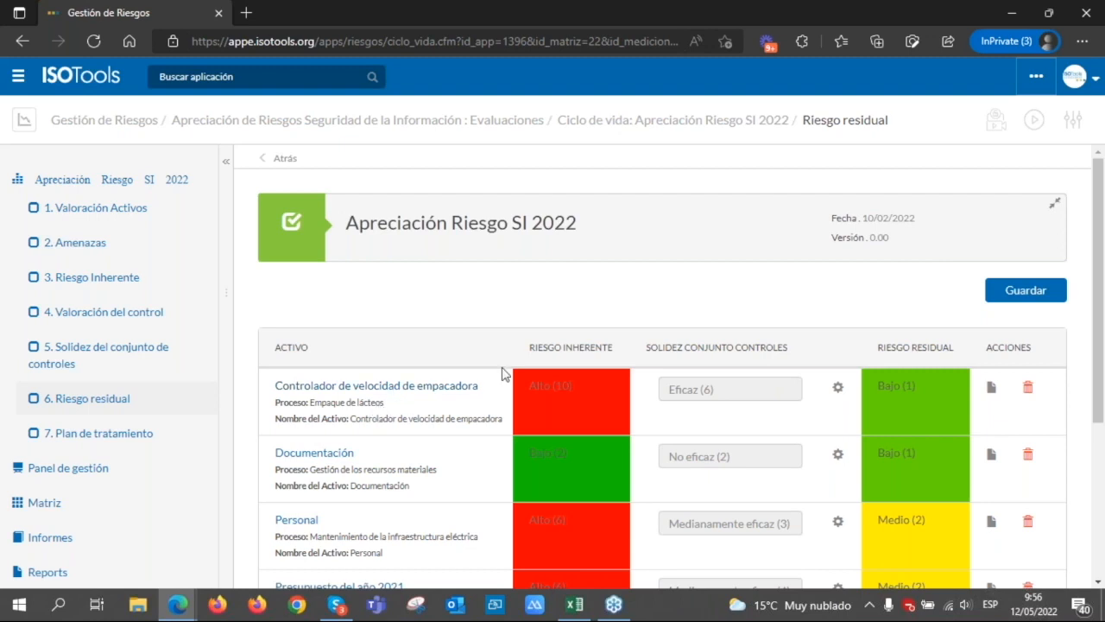
# - Compare the Riesgo Inherente, Solidez Conjunto Controles and Riesgo Residual columns across the listed information assets
pyautogui.moveTo(547, 347); pyautogui.dragTo(571, 348)
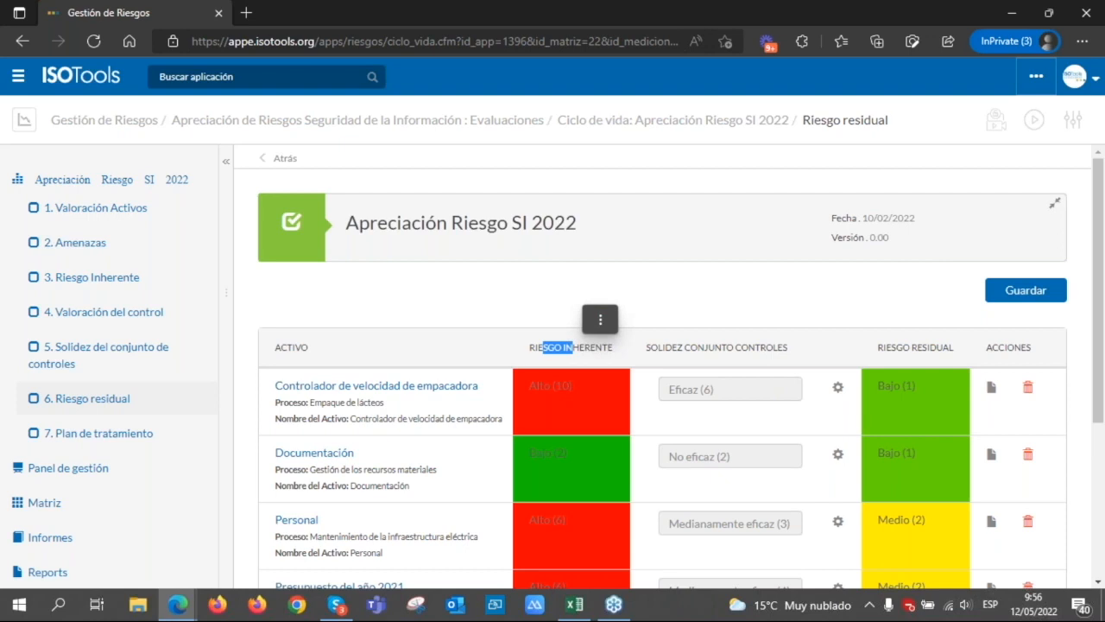
pyautogui.scroll(-1, 311, 291)
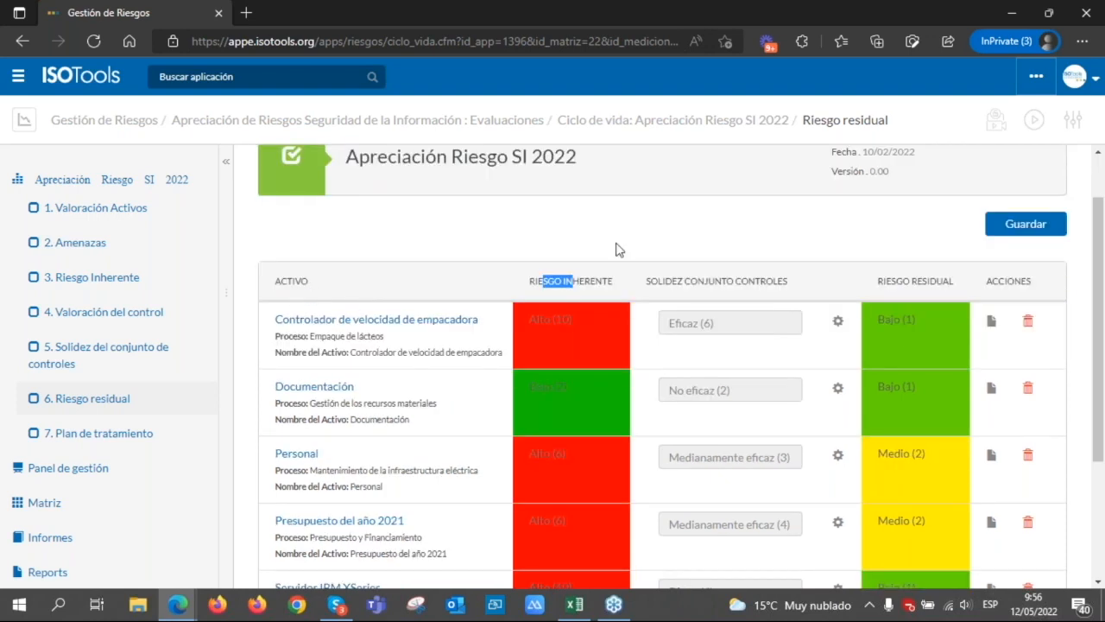
pyautogui.moveTo(696, 281); pyautogui.dragTo(730, 290)
pyautogui.moveTo(884, 283); pyautogui.dragTo(932, 287)
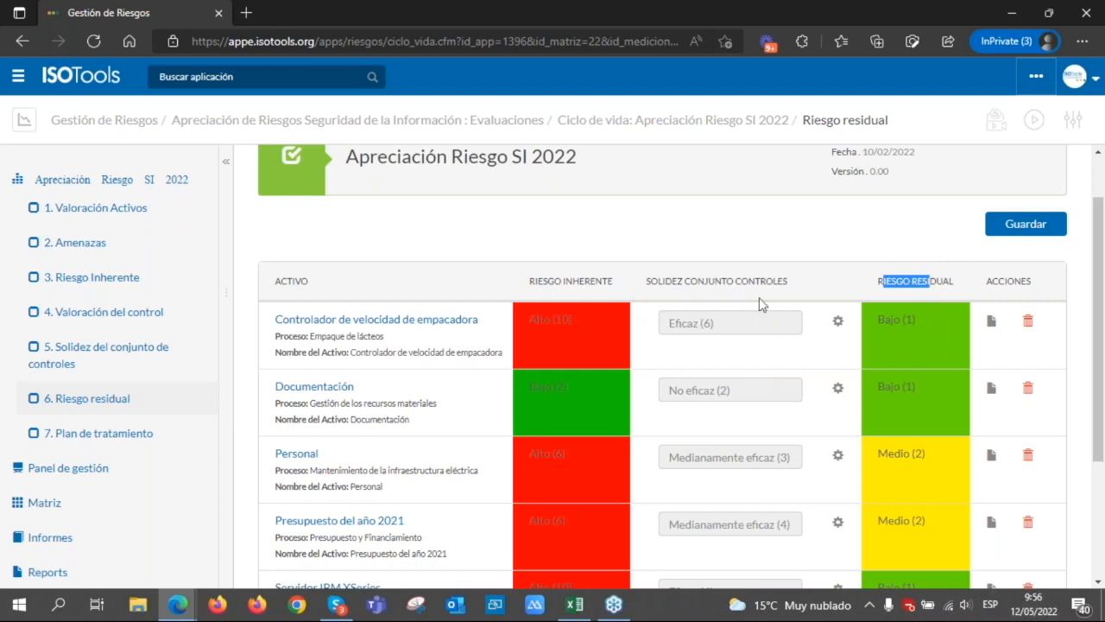
pyautogui.click(879, 288)
pyautogui.moveTo(879, 288); pyautogui.dragTo(923, 290)
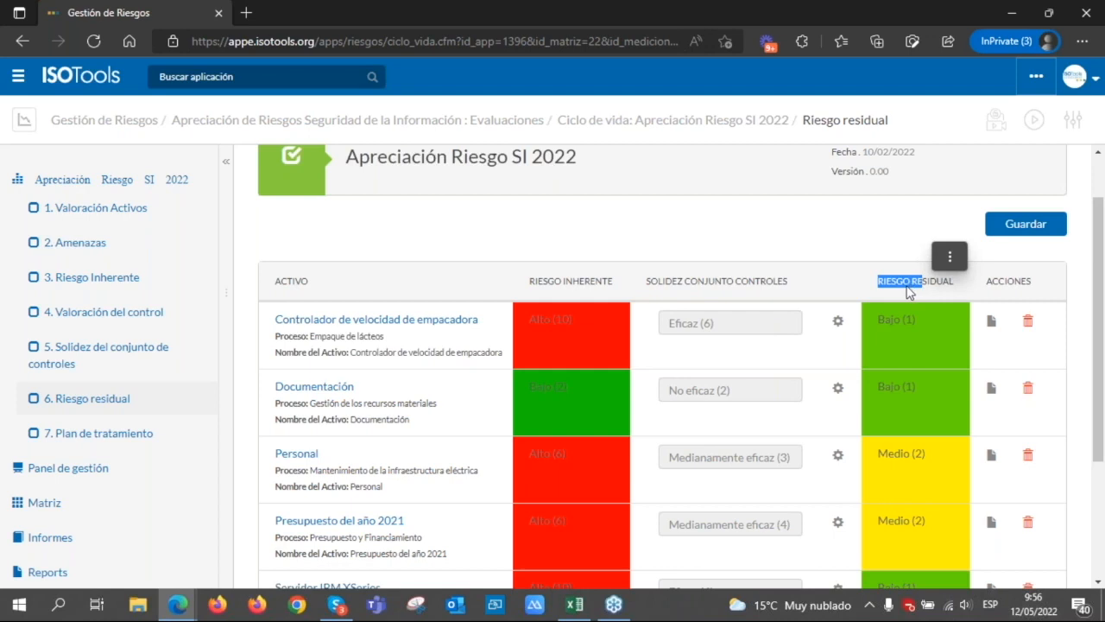
# - Switch to the BIA y RA Unidad 3 window and examine the MTD, RTO and RPO ratings of the Cliente asset
pyautogui.click(184, 605)
pyautogui.click(551, 535)
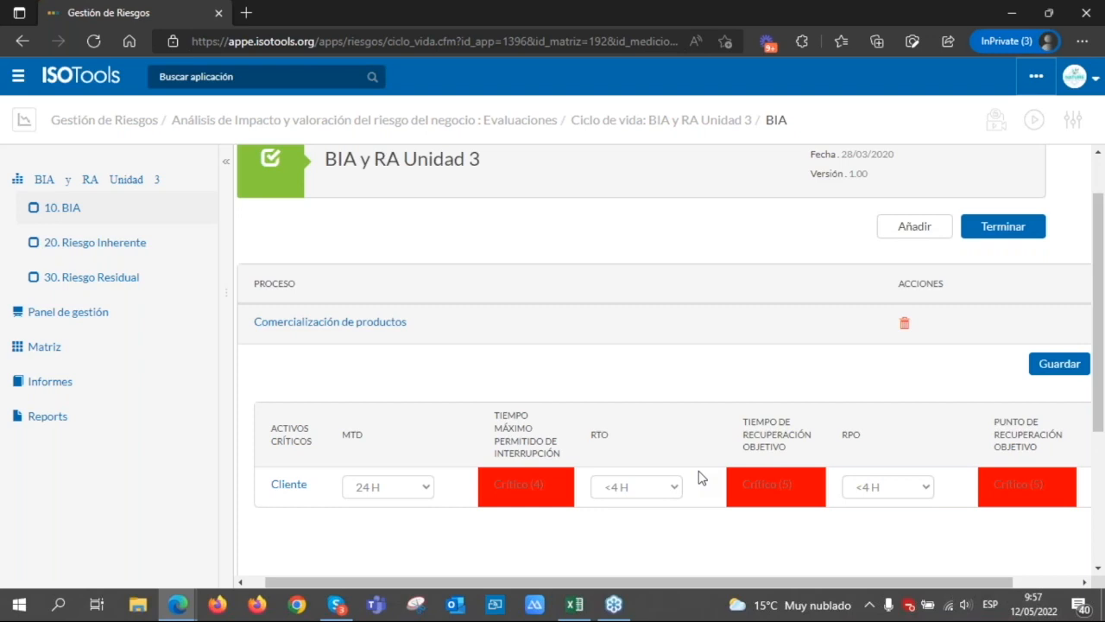
# - Return to the process risk management window and review the list of evaluations under Gestión de riesgos por procesos
pyautogui.click(168, 615)
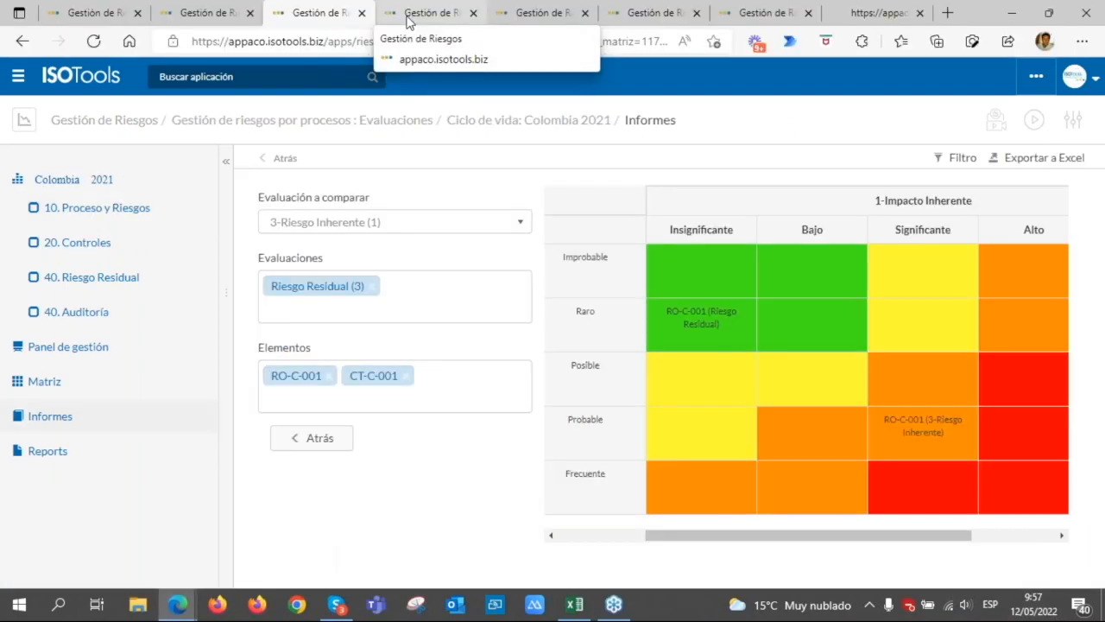
pyautogui.click(409, 22)
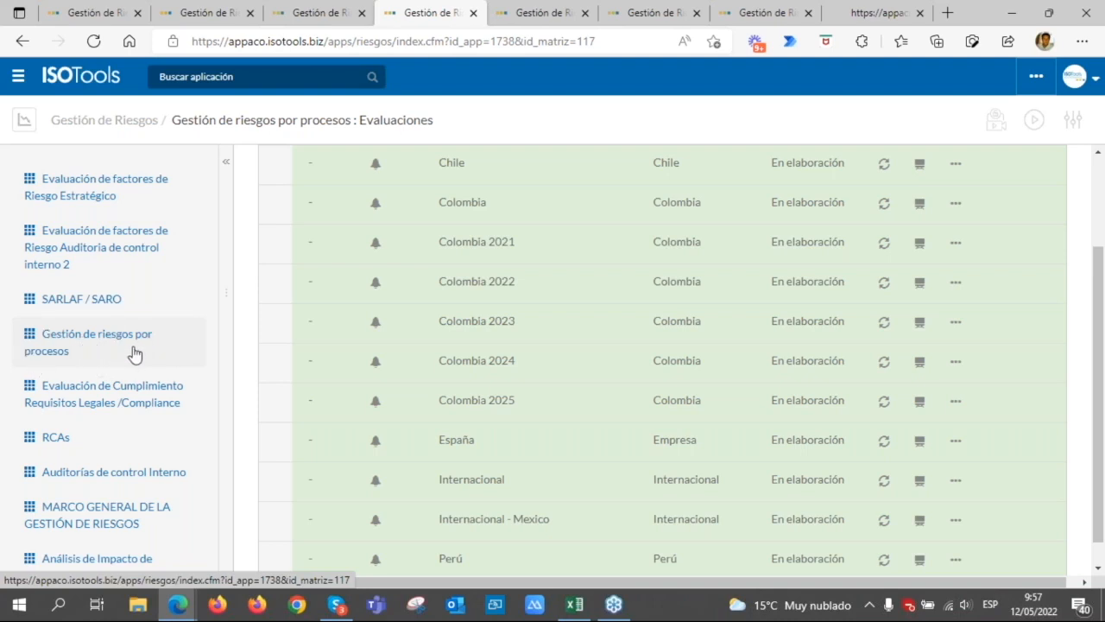
pyautogui.scroll(1, 747, 368)
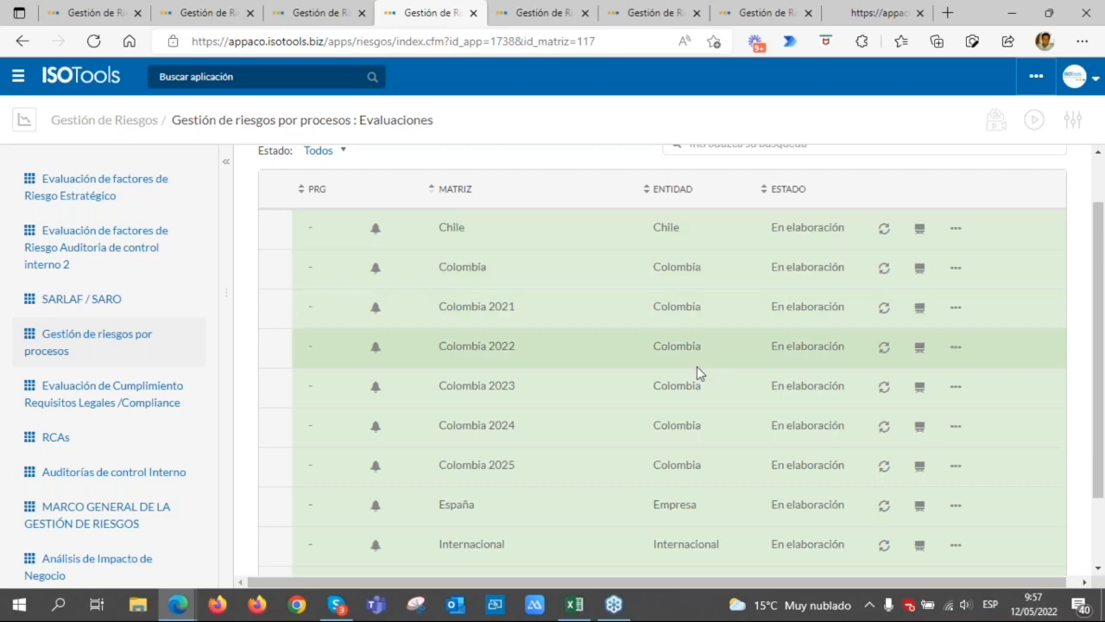
pyautogui.scroll(-1, 696, 401)
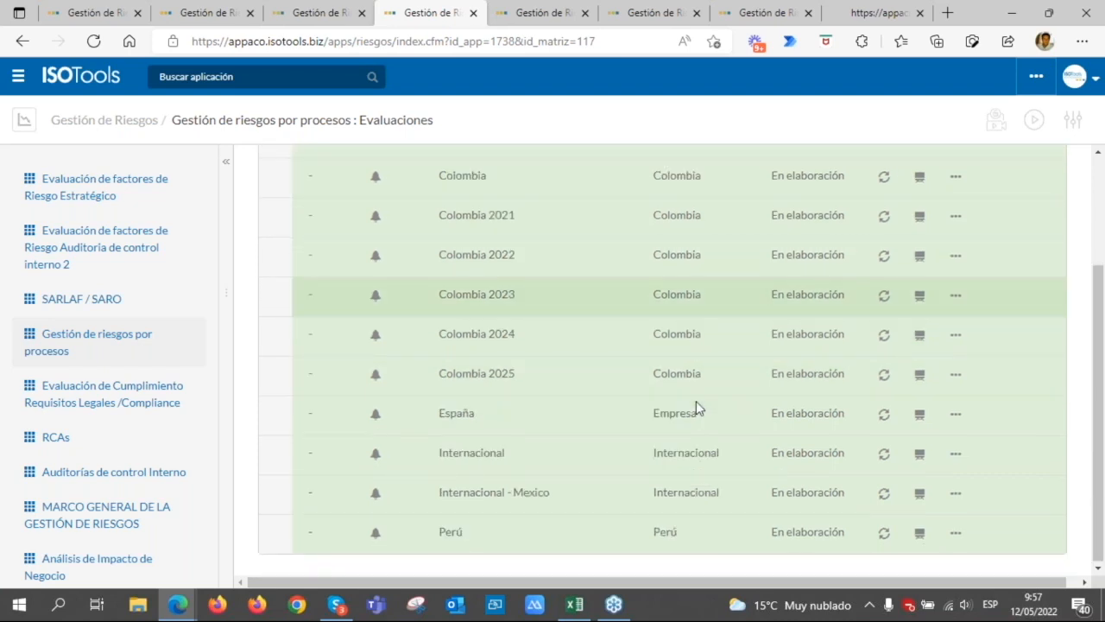
pyautogui.scroll(2, 696, 400)
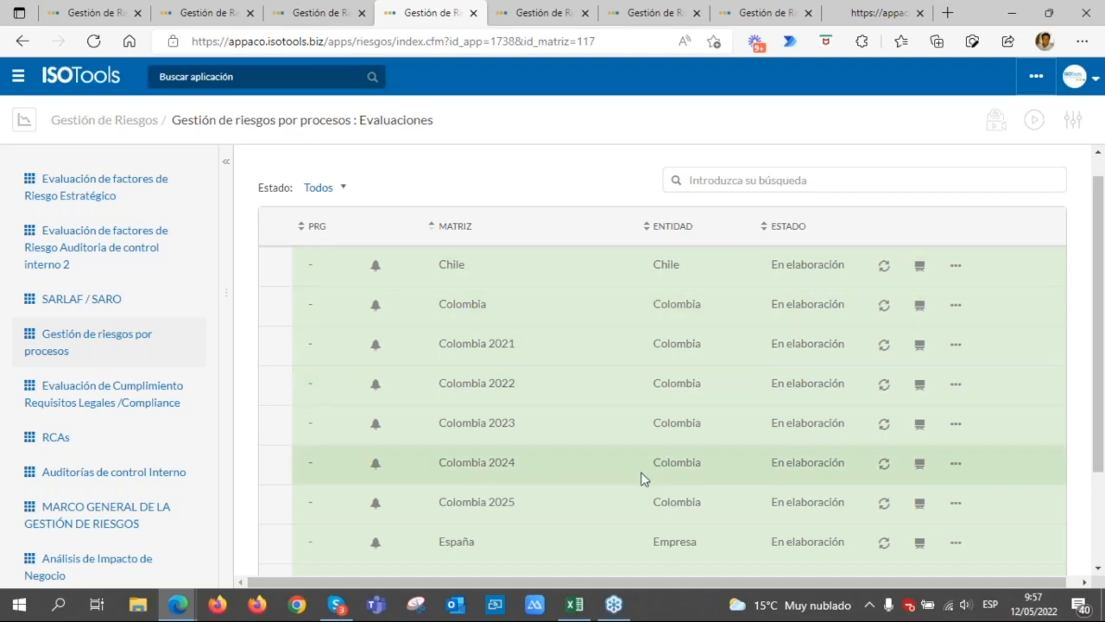
pyautogui.scroll(-1, 641, 472)
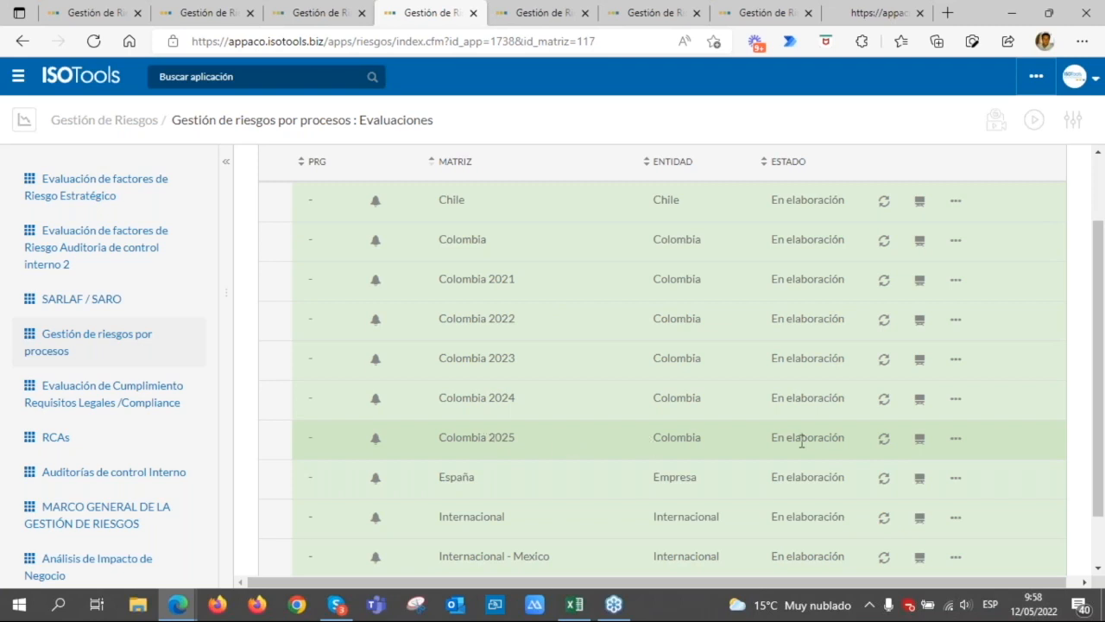
# - Open the life cycle of the Colombia 2025 evaluation and look over its Proceso y Riesgos tables
pyautogui.click(885, 442)
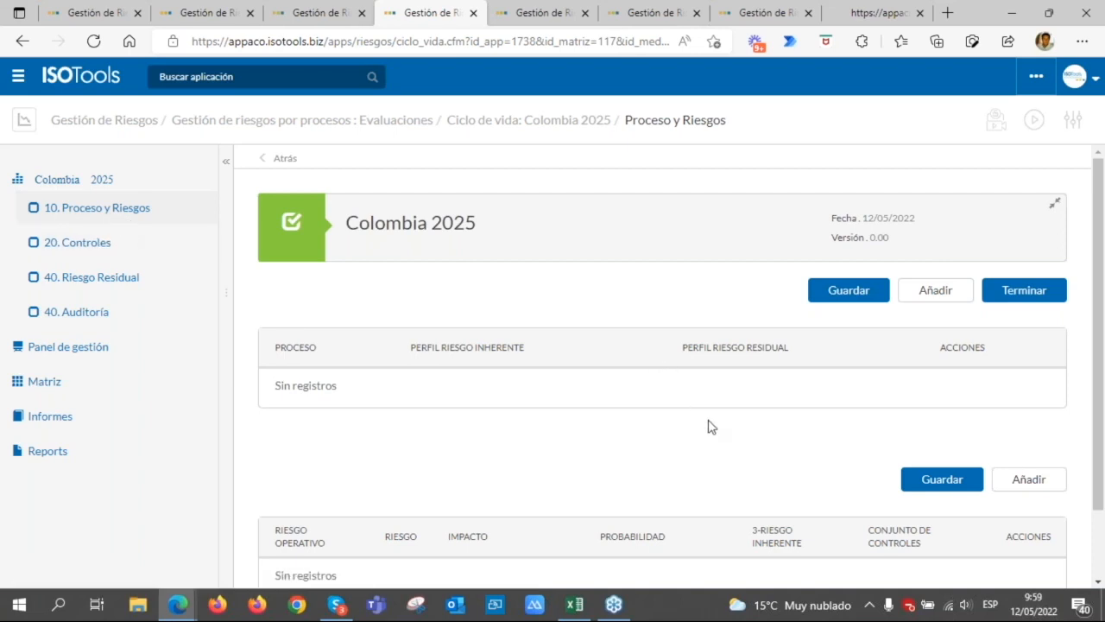
pyautogui.scroll(-1, 708, 426)
pyautogui.scroll(1, 370, 363)
pyautogui.scroll(-1, 373, 365)
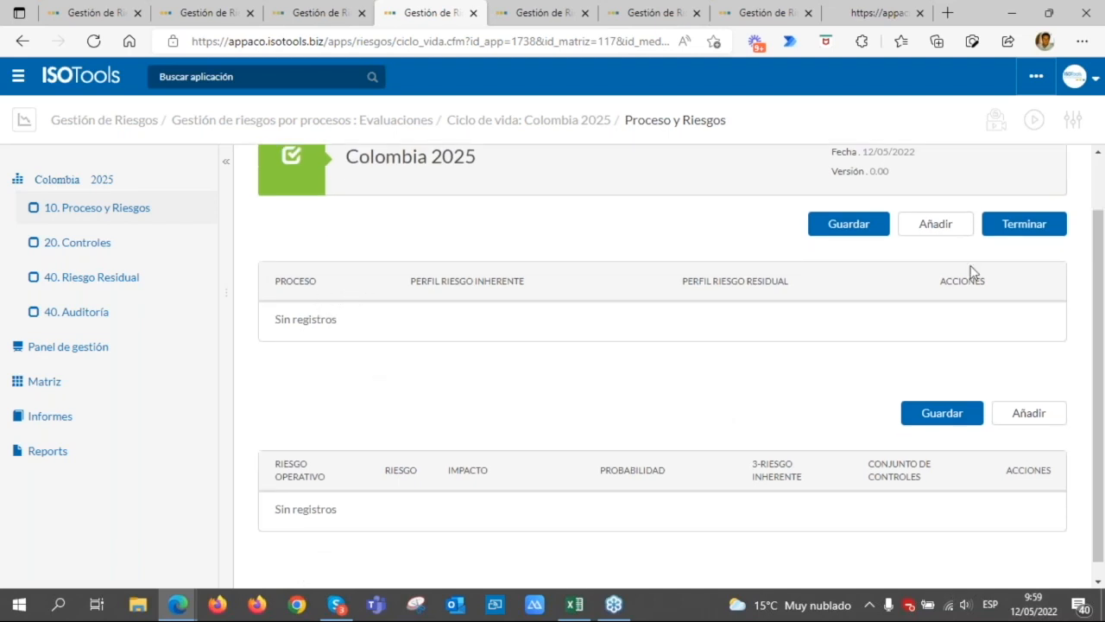
# - Add the Administración y Finanzas process to the Colombia 2025 evaluation
pyautogui.click(926, 227)
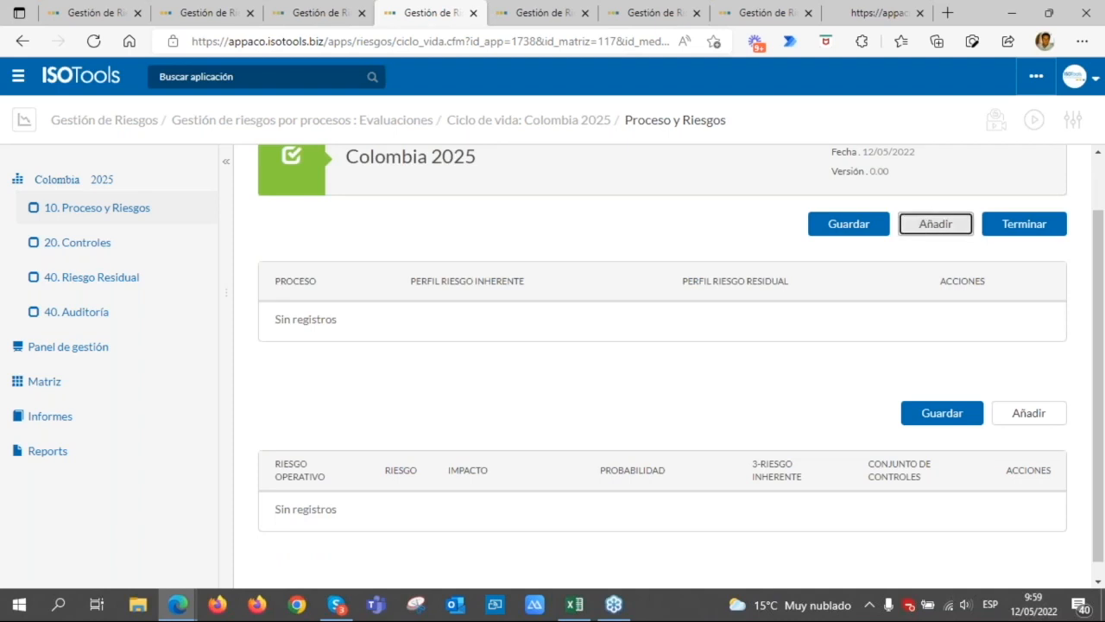
pyautogui.scroll(-1, 462, 276)
pyautogui.scroll(1, 458, 345)
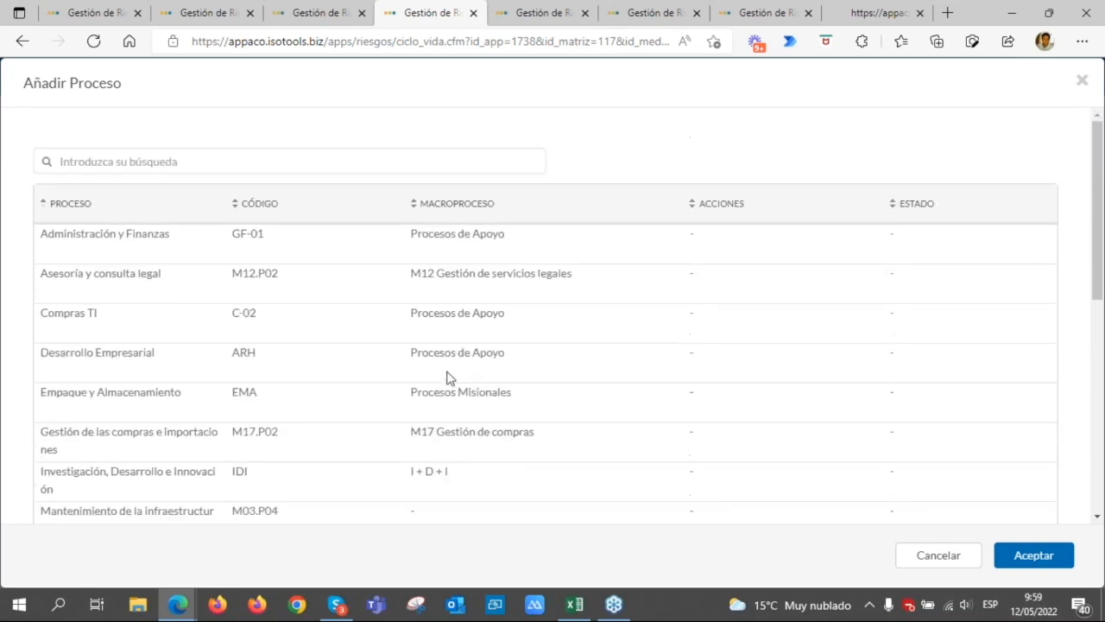
pyautogui.click(224, 256)
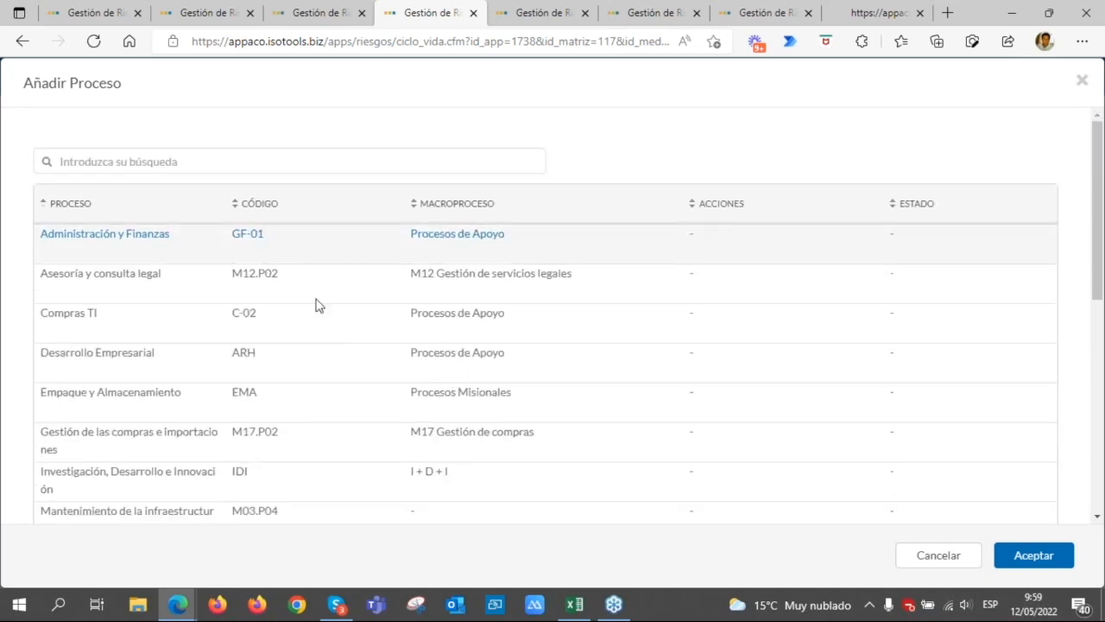
pyautogui.click(1023, 555)
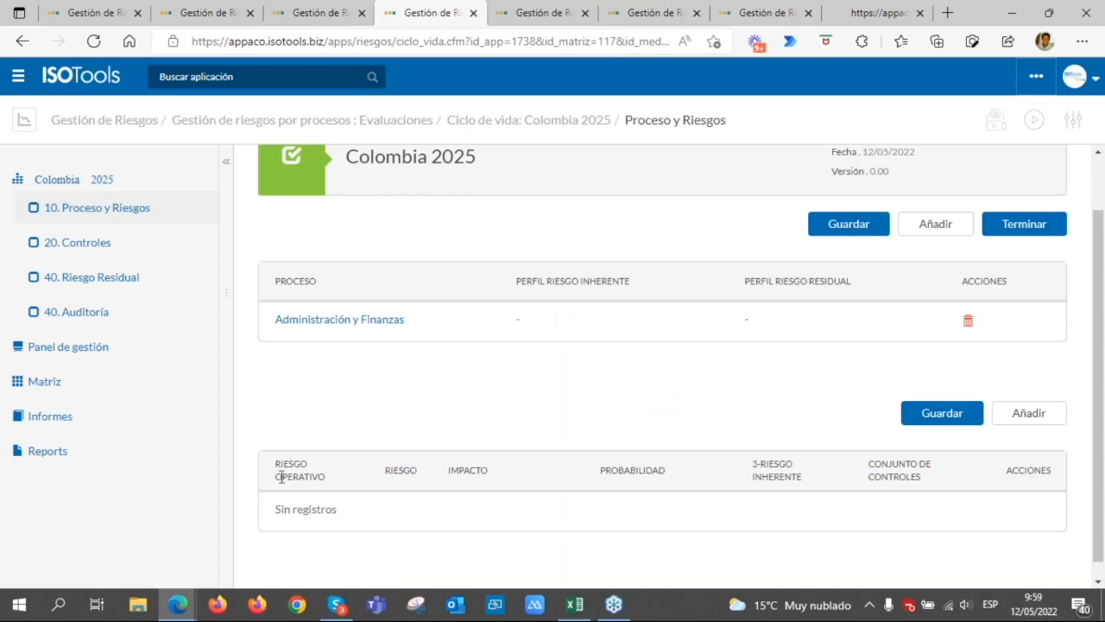
# - Open the form for adding an operational risk and examine its new-risk fields, including the ¿Es Riesgo de Fraude? and Tipo de Riesgo options
pyautogui.scroll(-1, 281, 476)
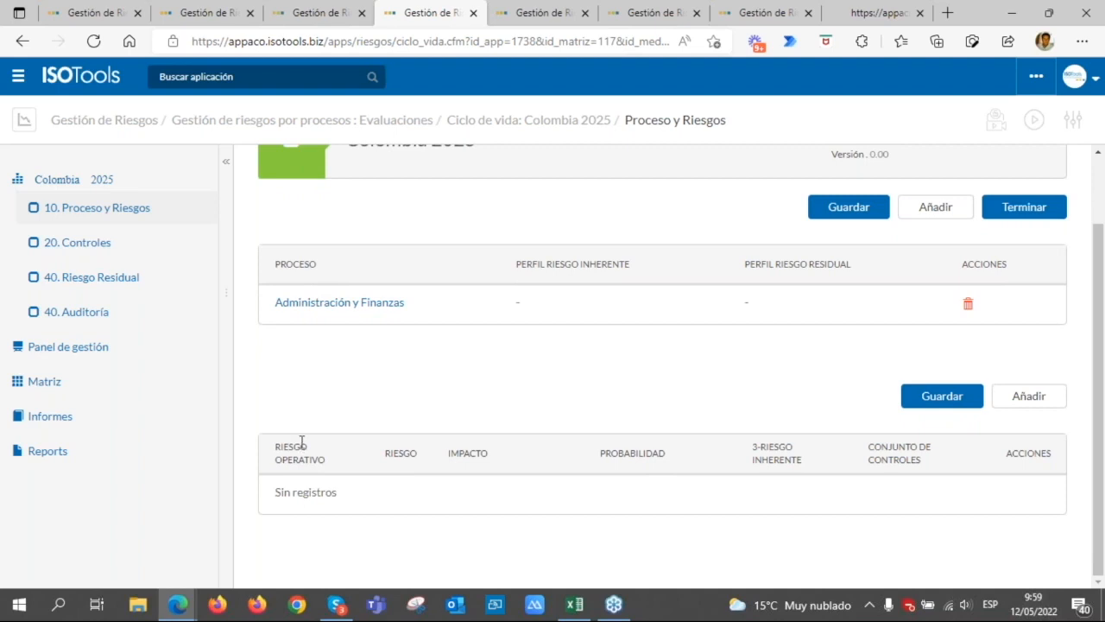
pyautogui.click(1016, 398)
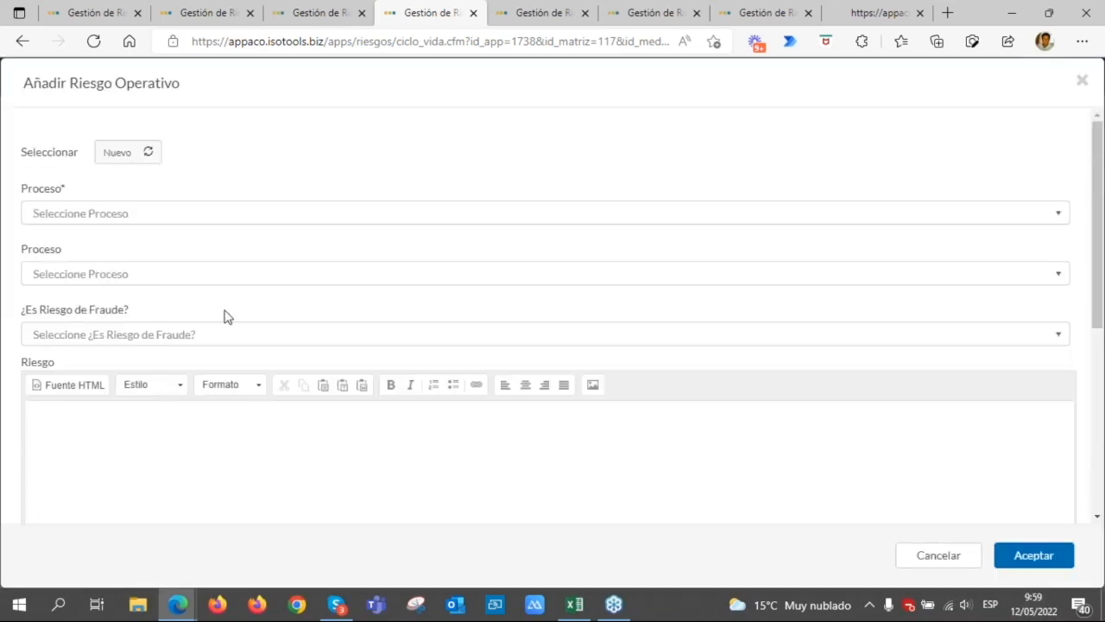
pyautogui.scroll(-2, 93, 240)
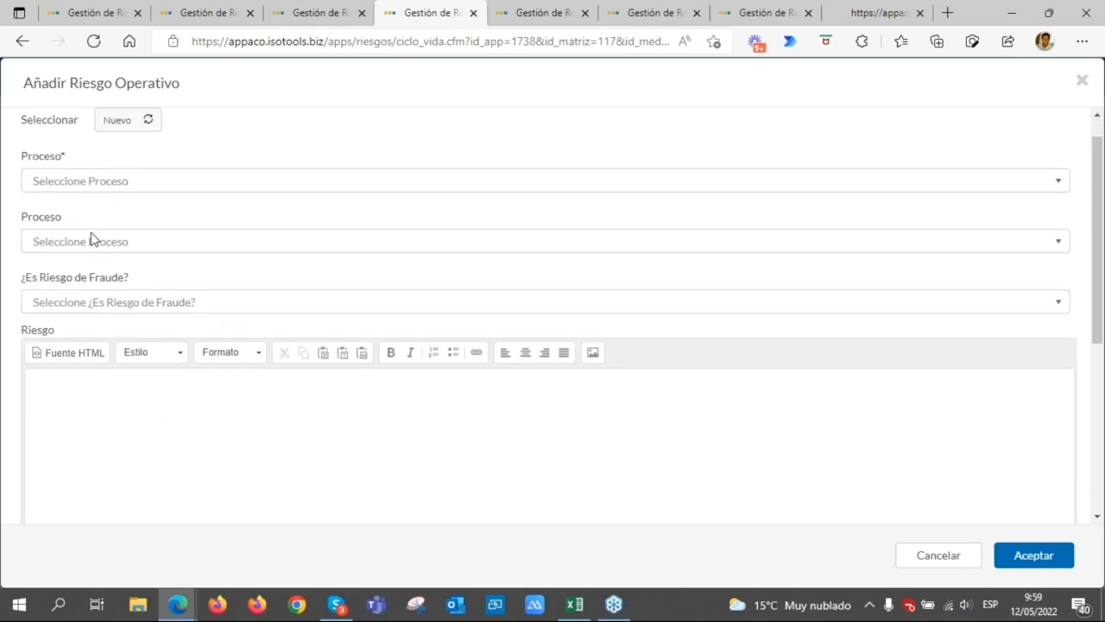
pyautogui.click(93, 273)
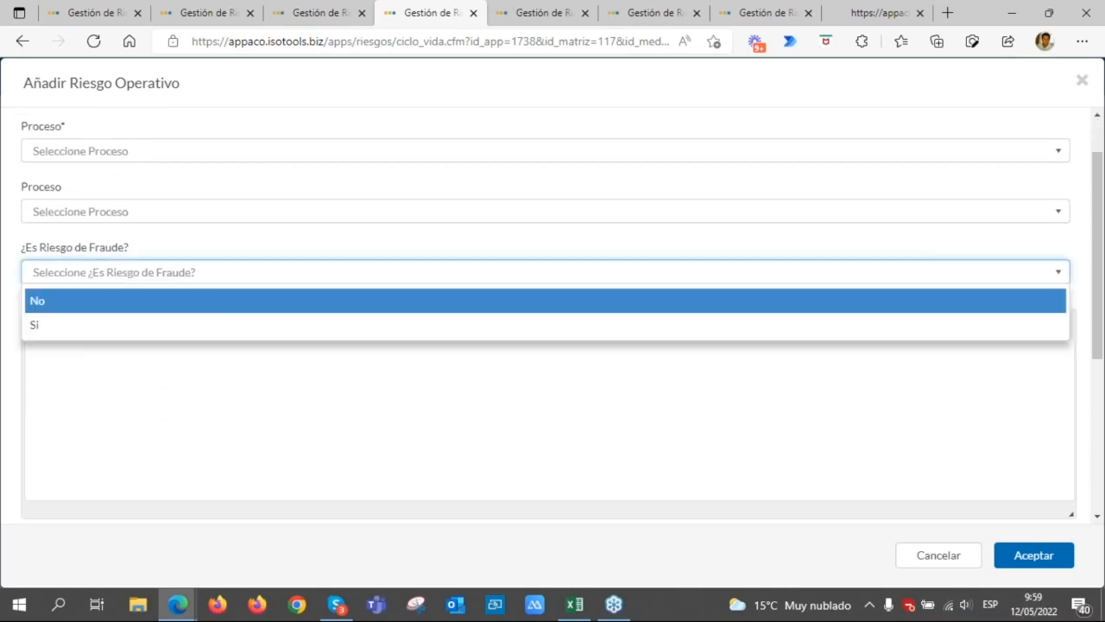
pyautogui.click(29, 248)
pyautogui.moveTo(28, 248); pyautogui.dragTo(82, 252)
pyautogui.click(85, 274)
pyautogui.click(166, 257)
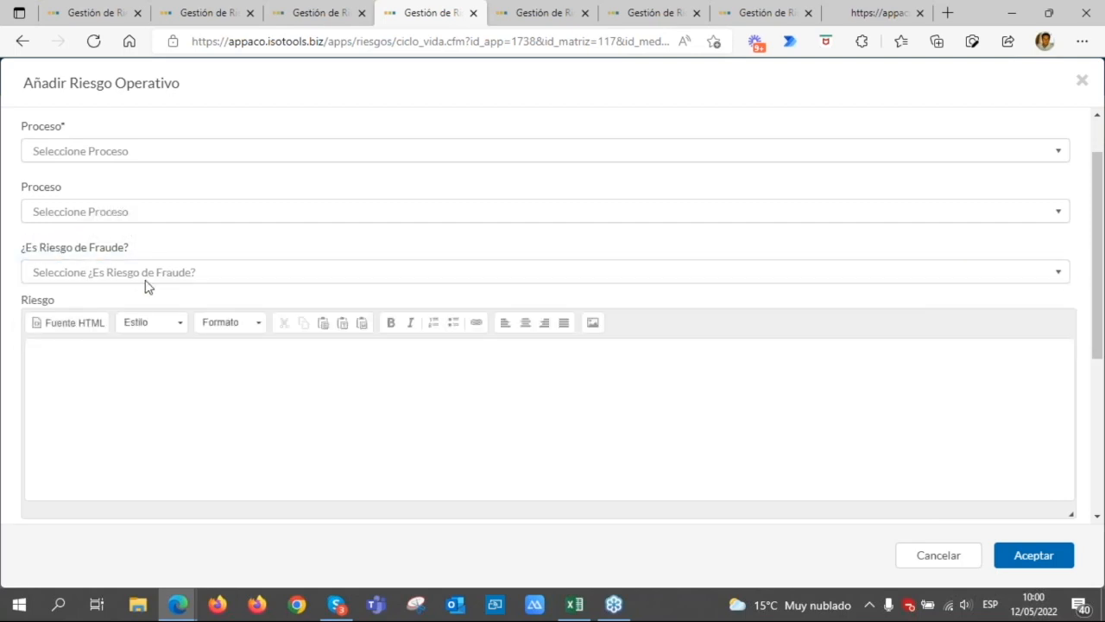
pyautogui.scroll(-5, 147, 287)
pyautogui.click(96, 416)
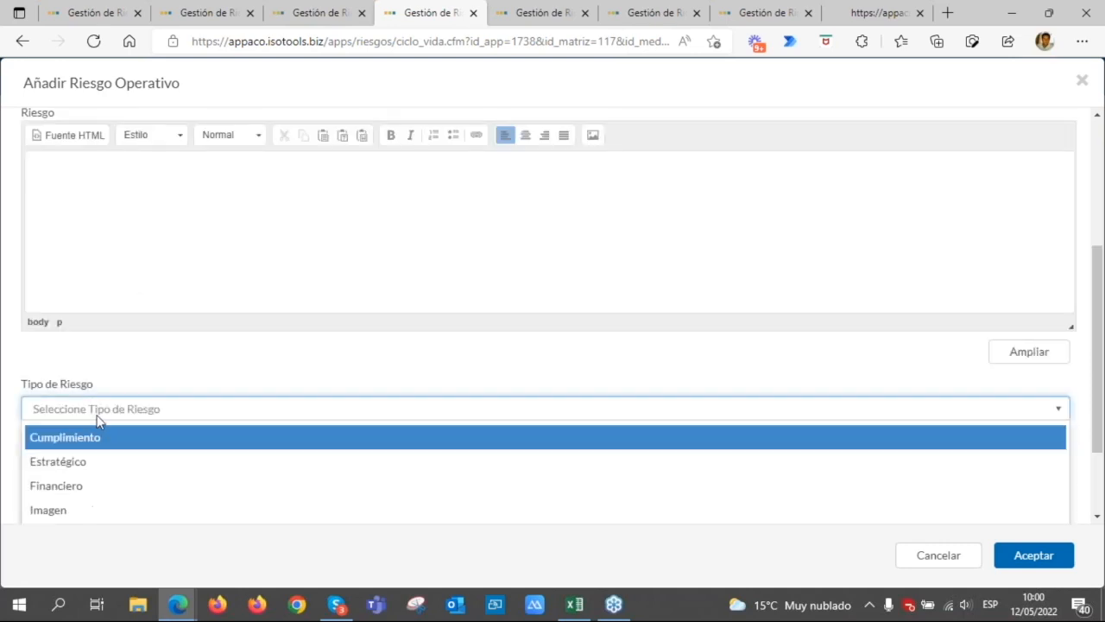
pyautogui.scroll(-3, 116, 378)
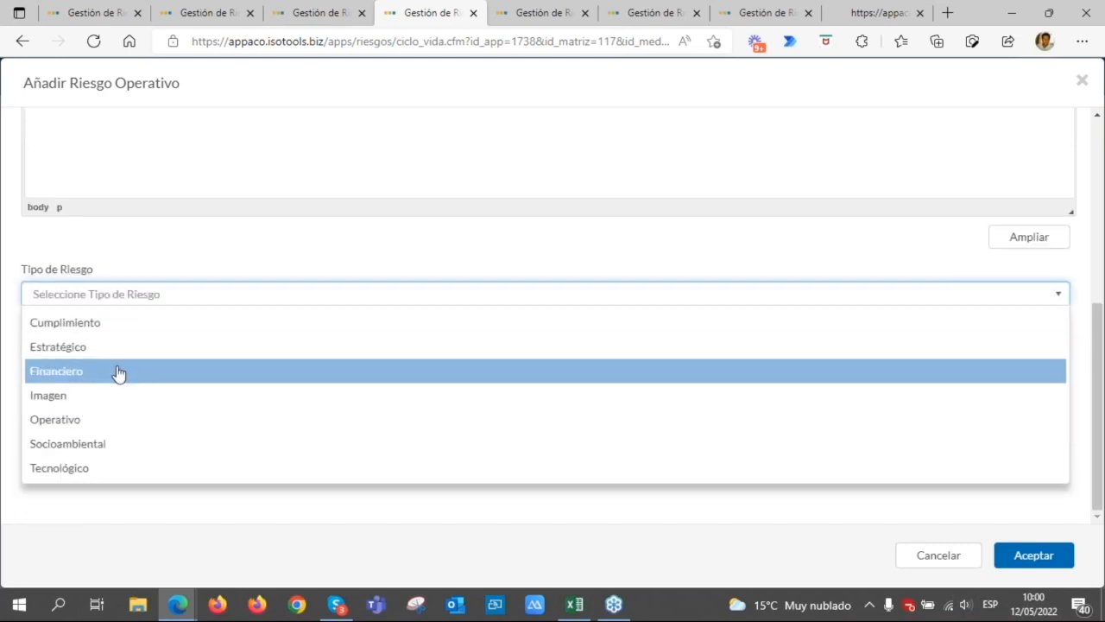
pyautogui.click(161, 263)
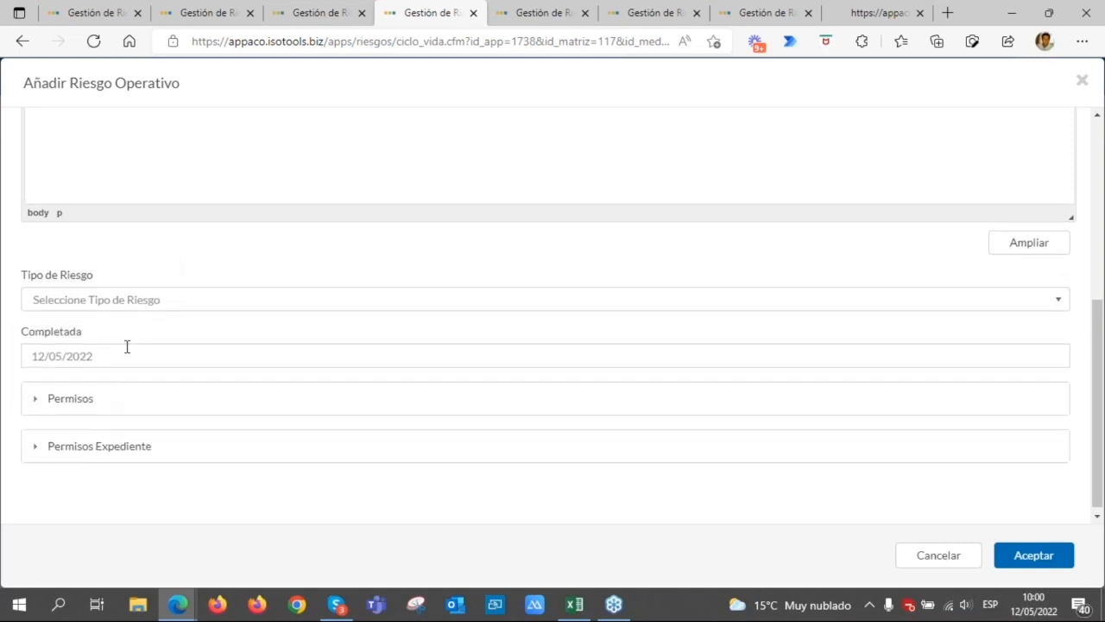
pyautogui.scroll(6, 127, 346)
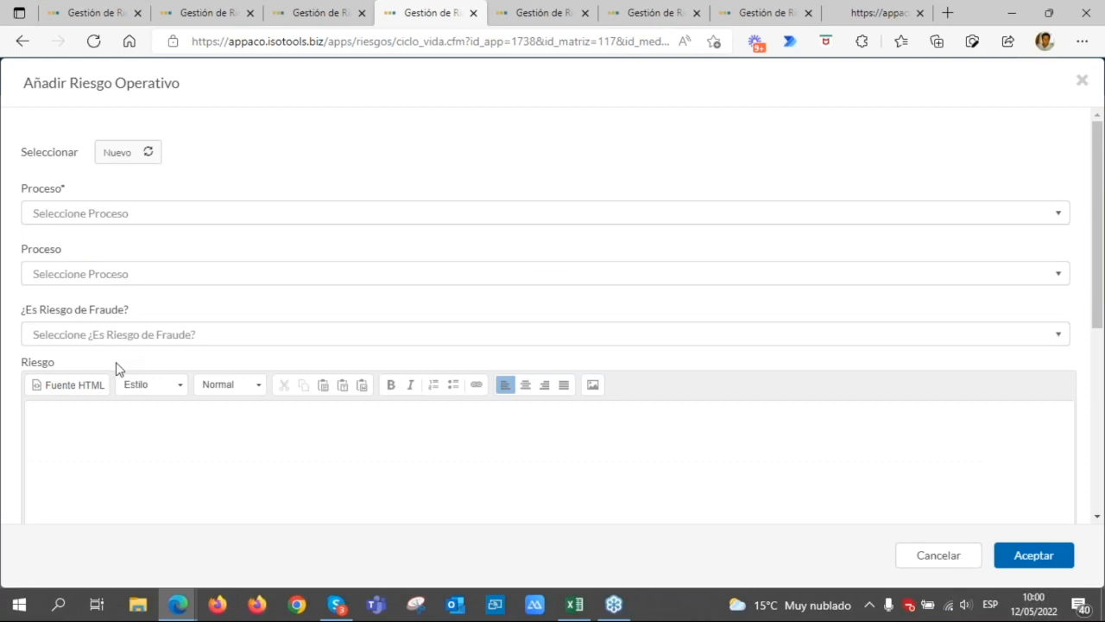
# - Add the existing operational risks RO-C-010 and RO-C-011 to the evaluation under the Administración y Finanzas process
pyautogui.click(119, 153)
pyautogui.click(121, 152)
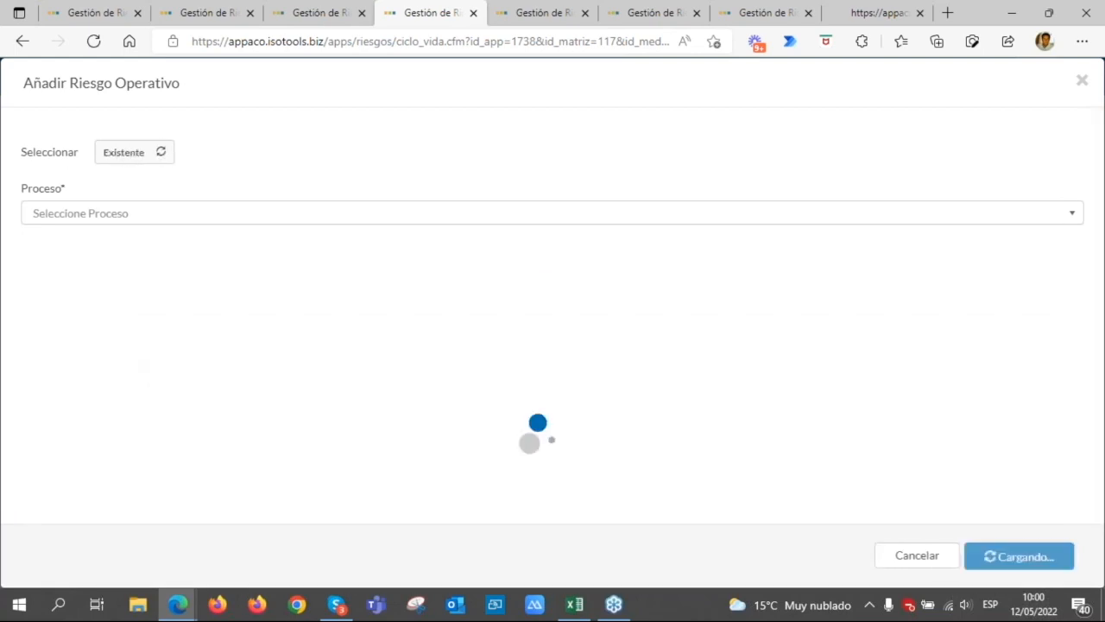
pyautogui.click(314, 220)
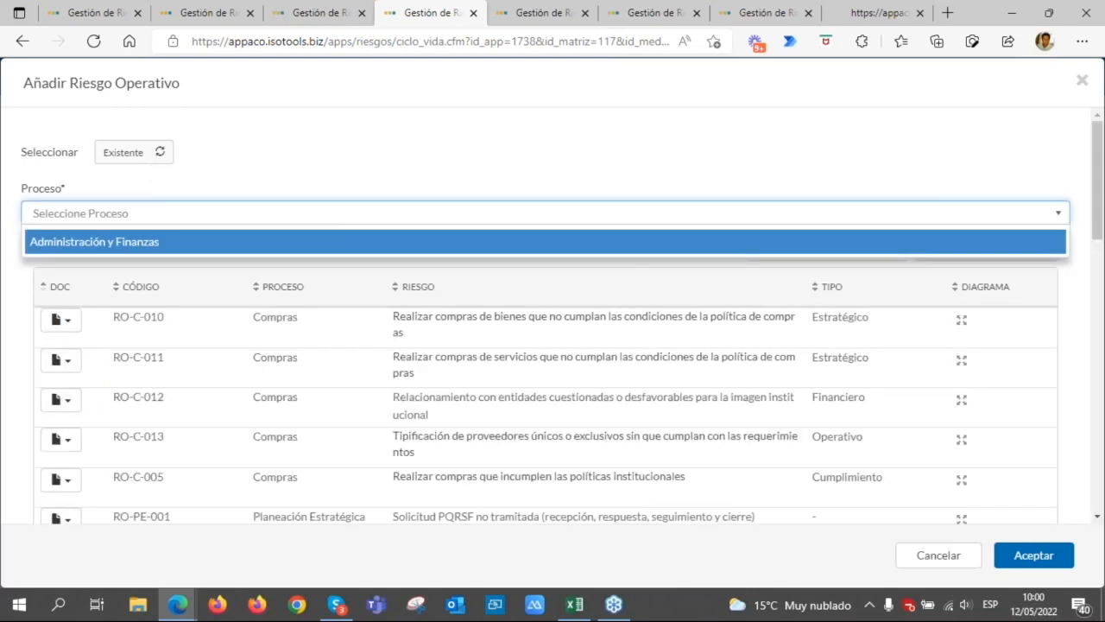
pyautogui.click(354, 241)
pyautogui.scroll(-2, 476, 315)
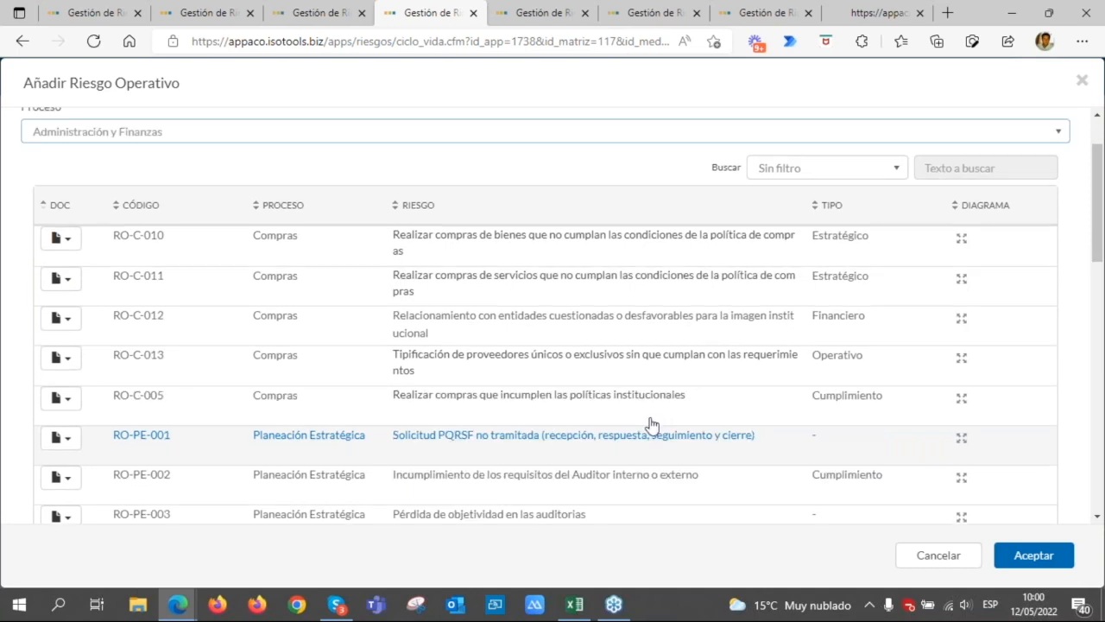
pyautogui.scroll(1, 652, 426)
pyautogui.click(579, 270)
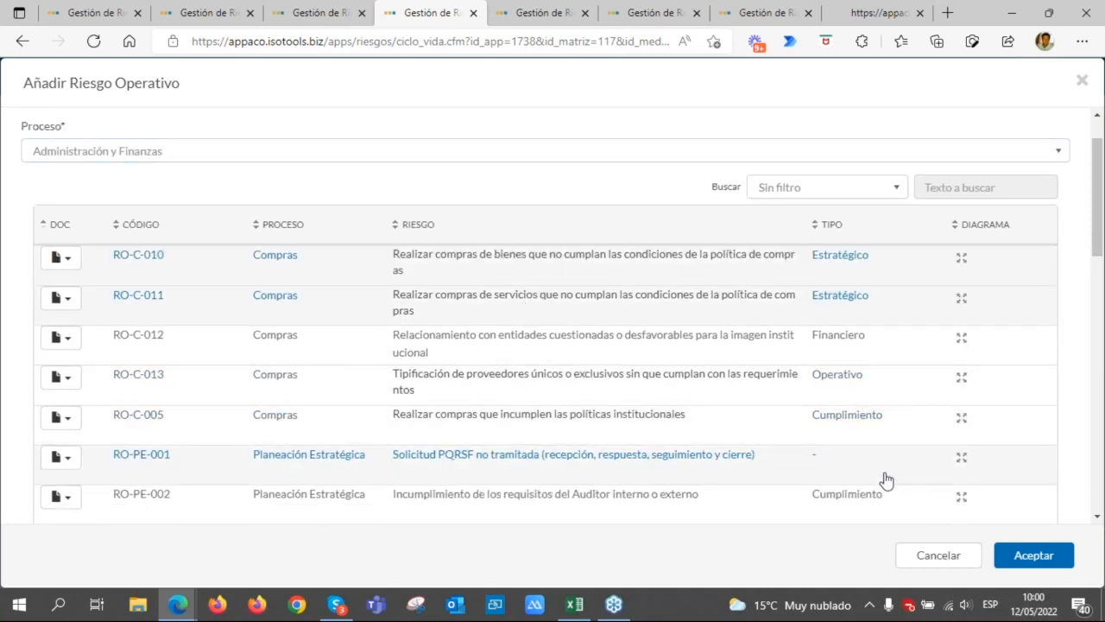
pyautogui.click(1034, 557)
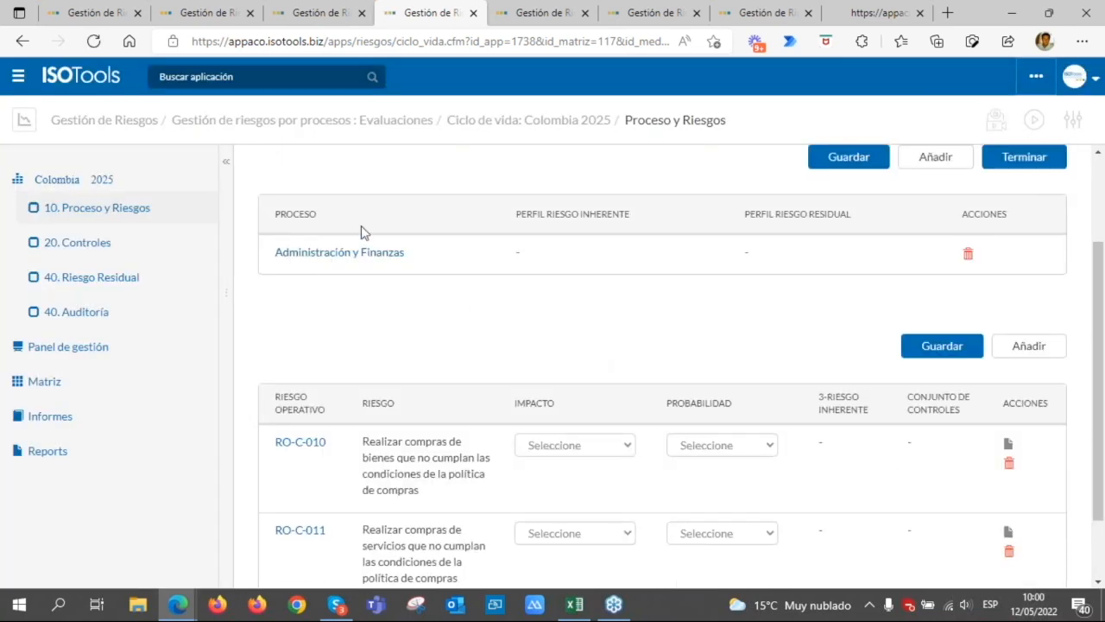
# - Rate operational risk RO-C-010 with impact Significante (3) and probability Posible (3)
pyautogui.moveTo(292, 211); pyautogui.dragTo(304, 212)
pyautogui.scroll(-1, 303, 261)
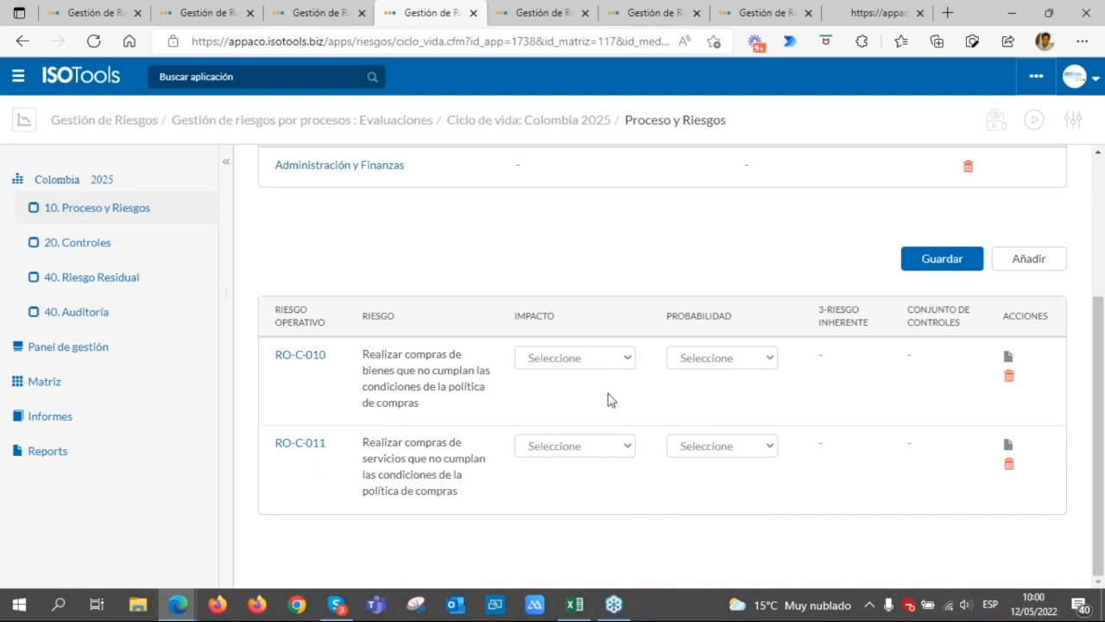
pyautogui.moveTo(537, 317); pyautogui.dragTo(690, 318)
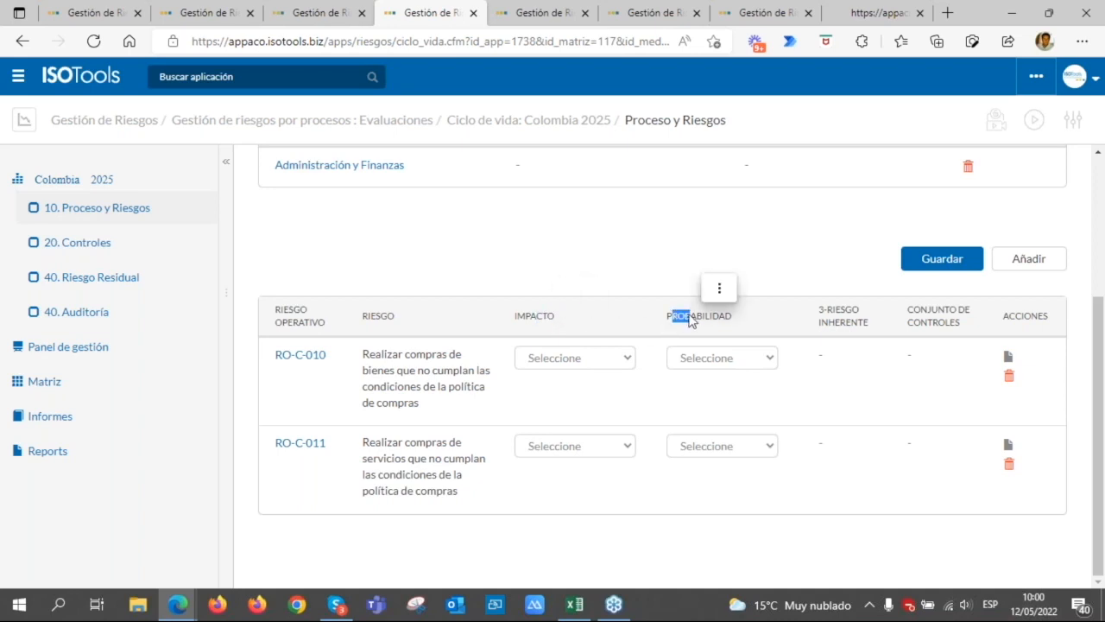
pyautogui.click(568, 360)
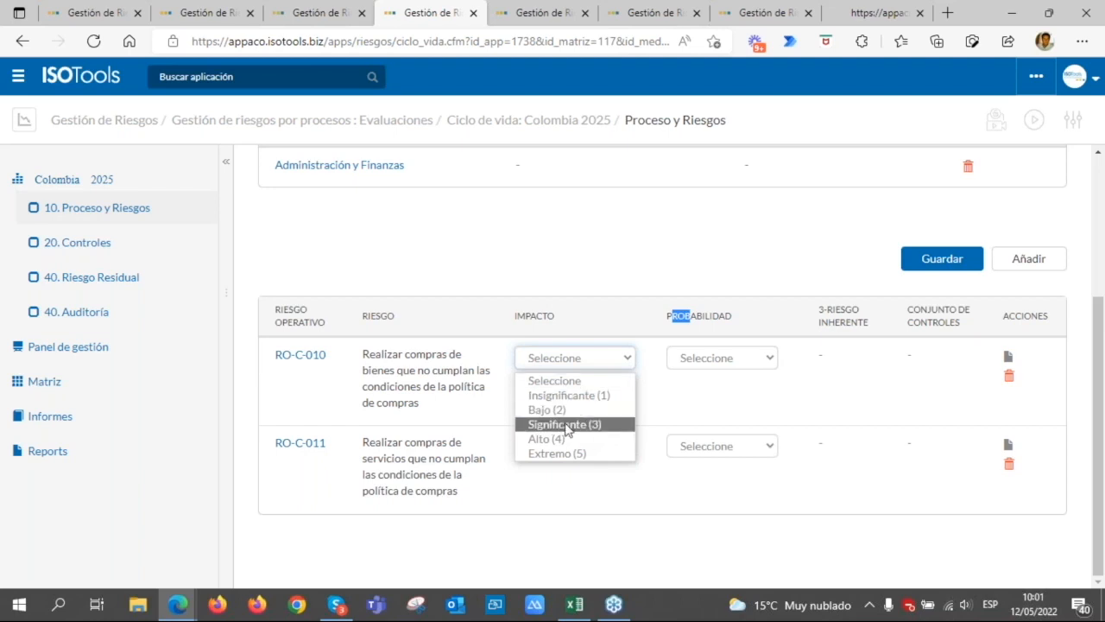
pyautogui.click(566, 424)
pyautogui.click(703, 358)
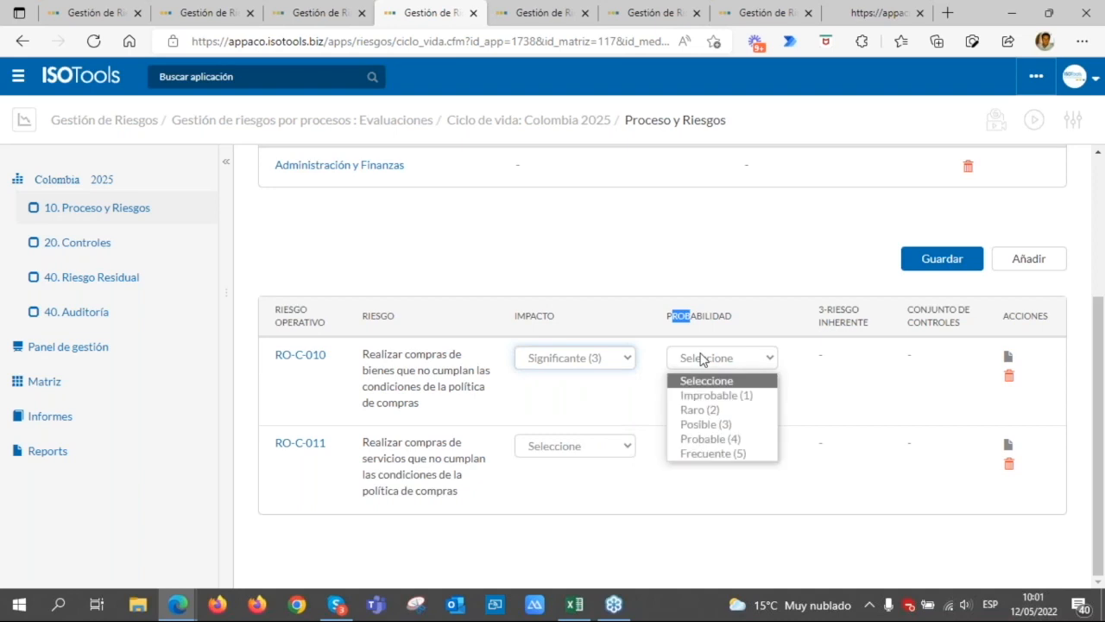
pyautogui.click(711, 426)
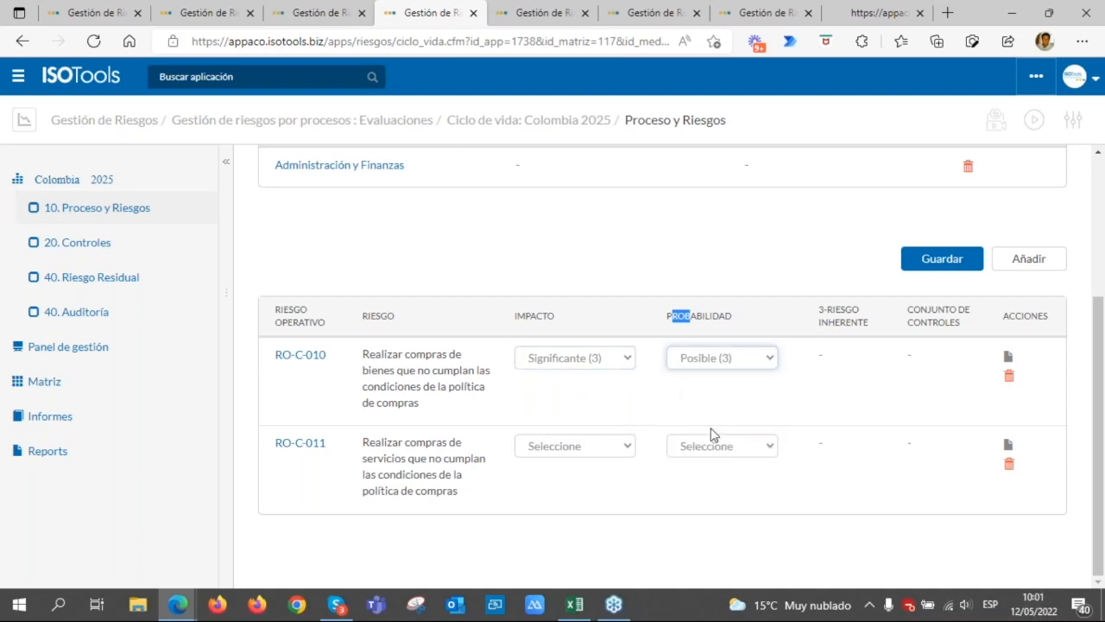
# - Rate operational risk RO-C-011 with impact Bajo (2) and probability Probable (4)
pyautogui.click(581, 449)
pyautogui.click(553, 497)
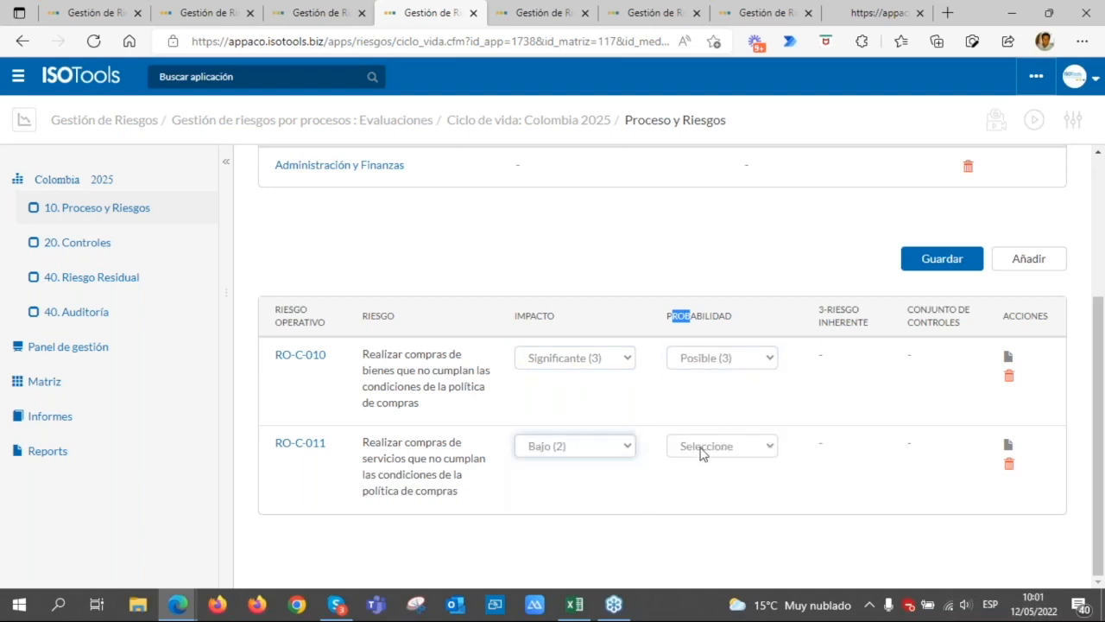
pyautogui.click(717, 445)
pyautogui.click(712, 526)
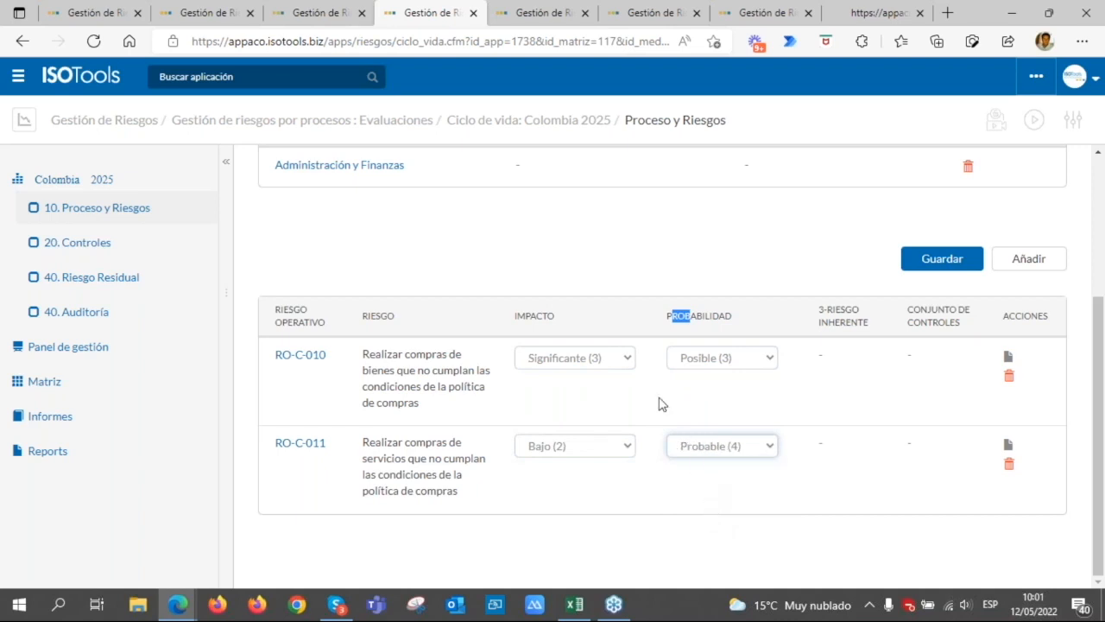
# - Examine how the 3-Riesgo Inherente matrix formula combines impact and probability, and open the matrix for editing
pyautogui.moveTo(529, 316); pyautogui.dragTo(537, 316)
pyautogui.moveTo(690, 316); pyautogui.dragTo(703, 316)
pyautogui.moveTo(827, 311); pyautogui.dragTo(896, 304)
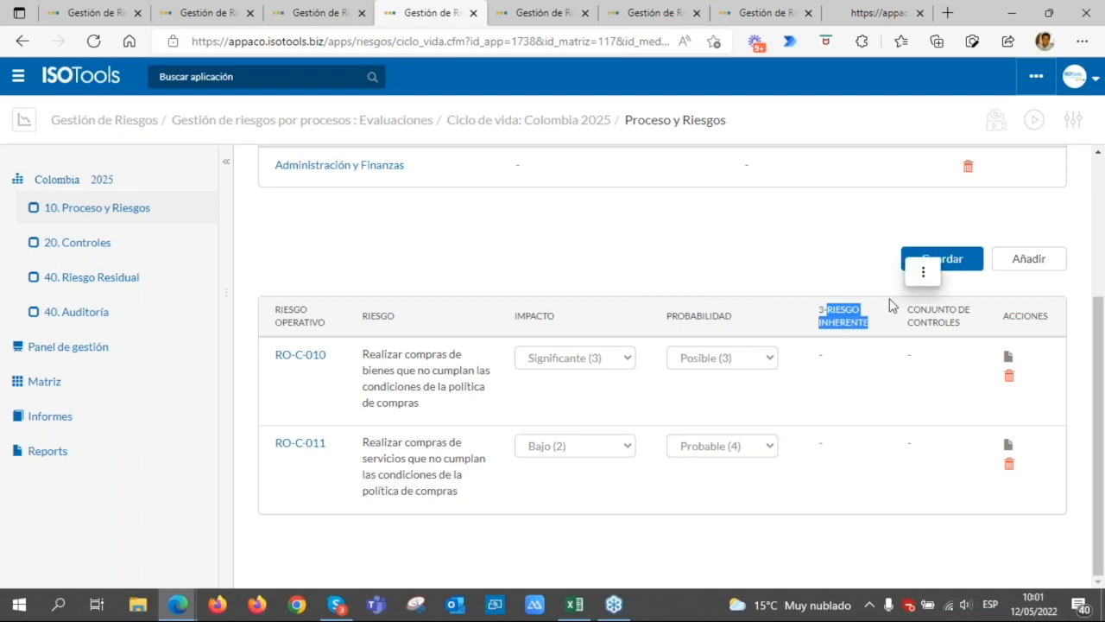
pyautogui.click(549, 14)
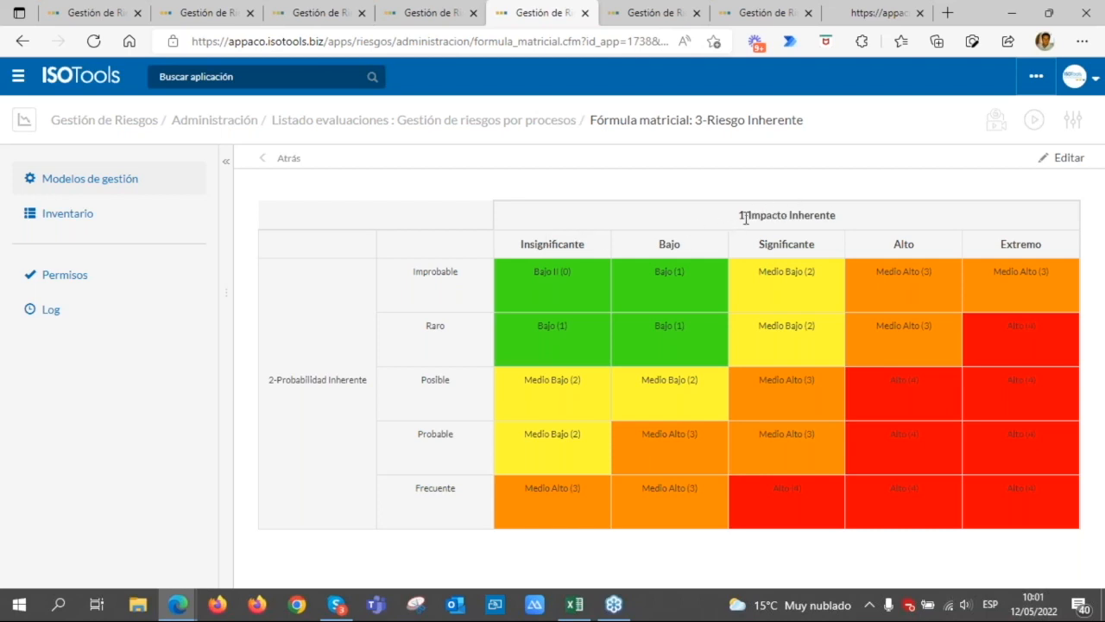
pyautogui.moveTo(746, 217); pyautogui.dragTo(811, 217)
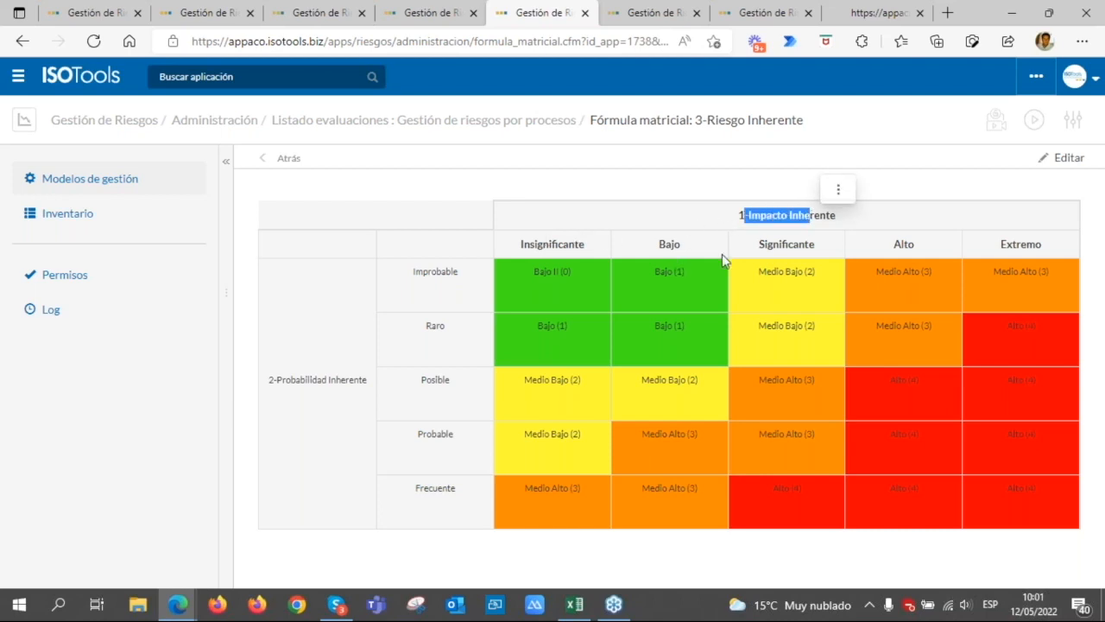
pyautogui.click(1041, 162)
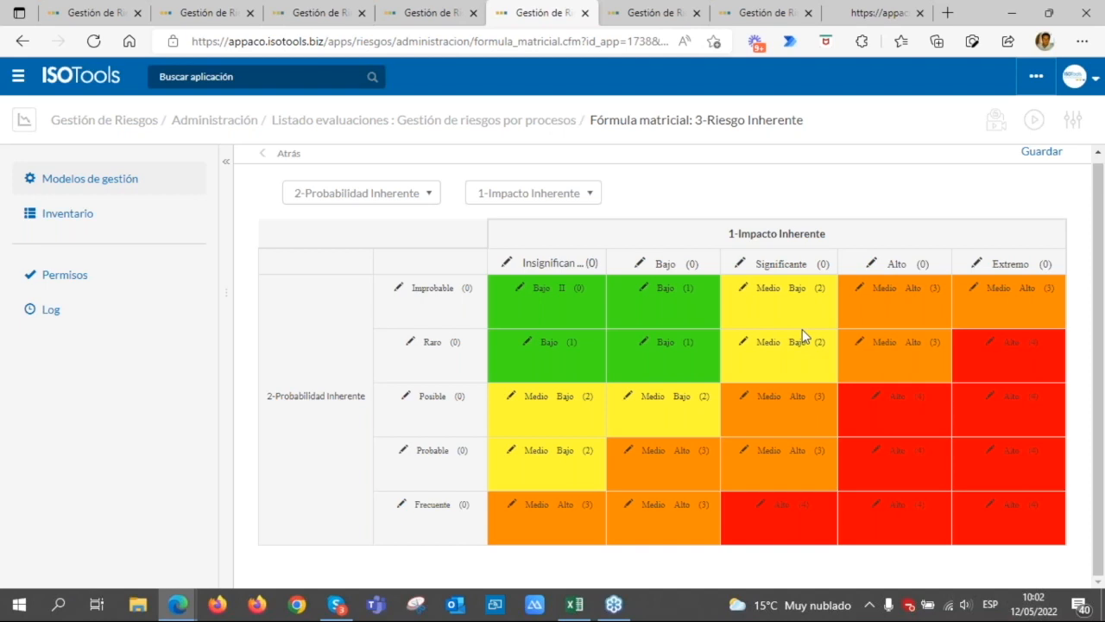
# - Return to the Colombia 2025 evaluation, save the operational risk ratings and review the 3-Riesgo Inherente column
pyautogui.click(427, 17)
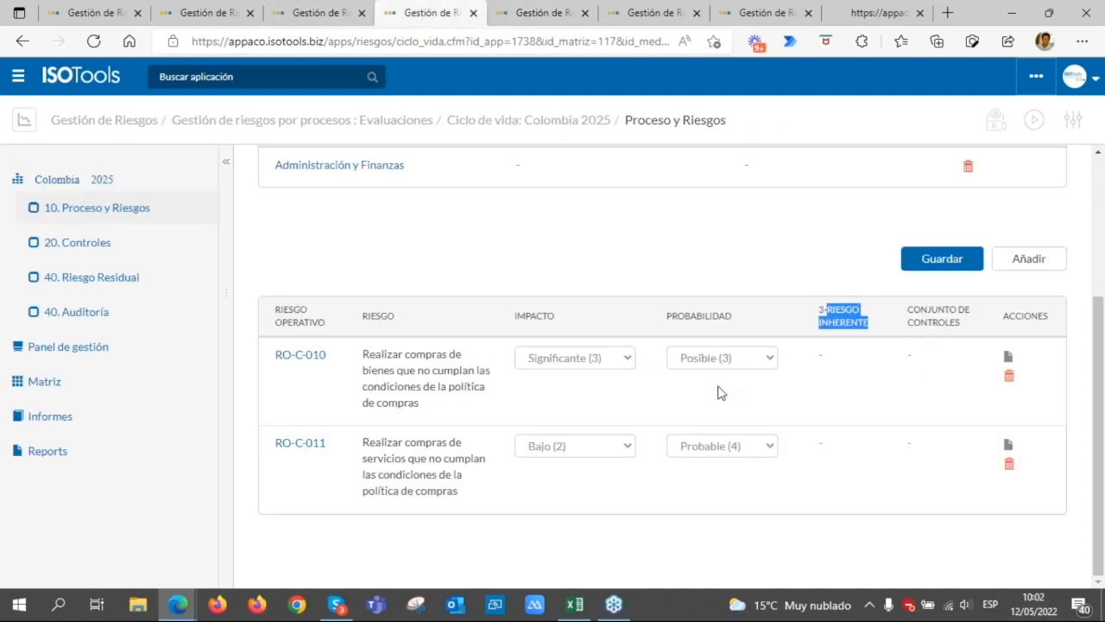
pyautogui.click(920, 262)
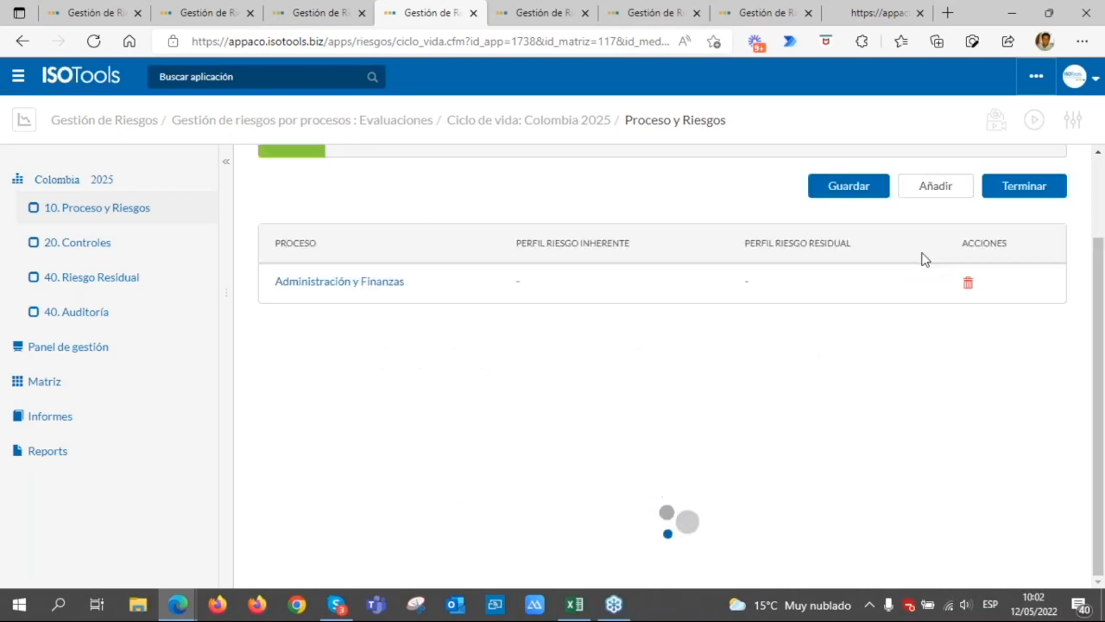
pyautogui.scroll(-1, 863, 334)
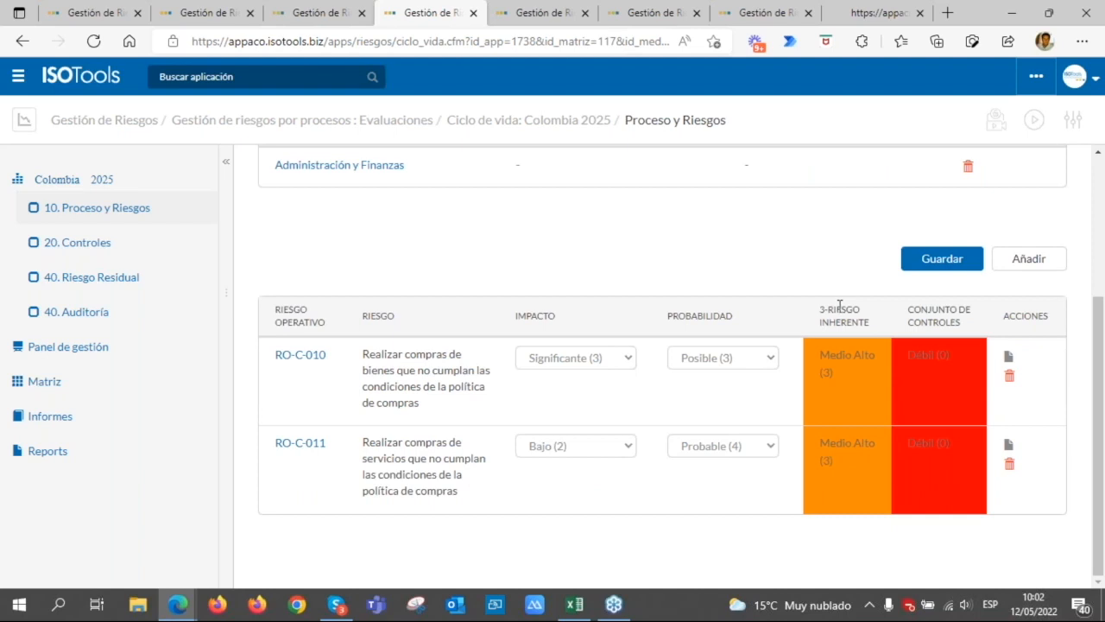
pyautogui.moveTo(839, 307); pyautogui.dragTo(846, 323)
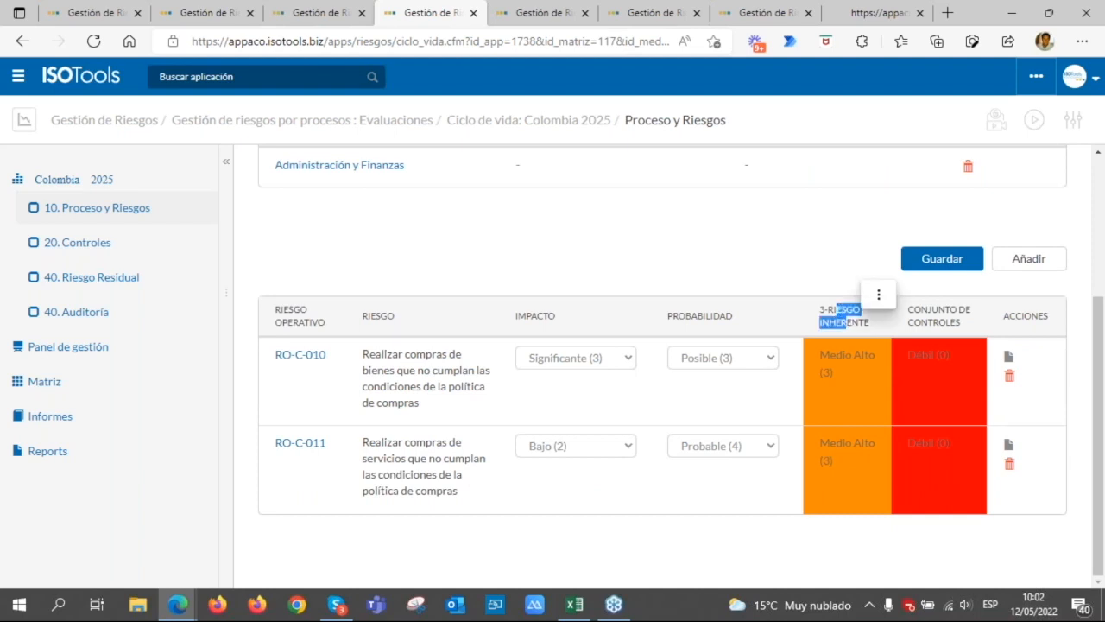
pyautogui.click(851, 321)
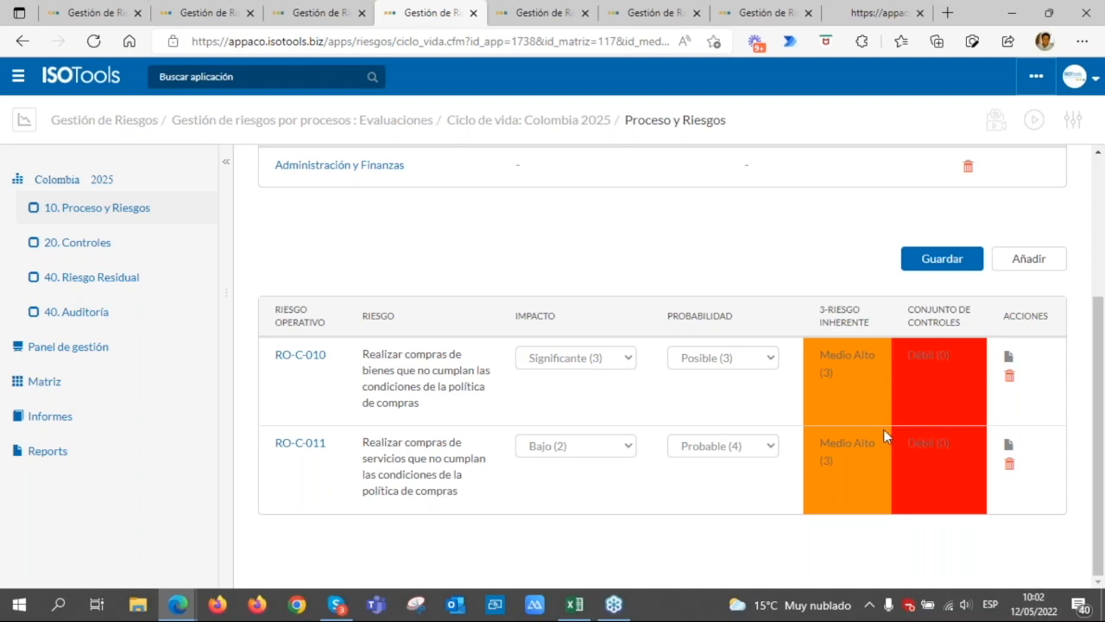
pyautogui.scroll(1, 882, 427)
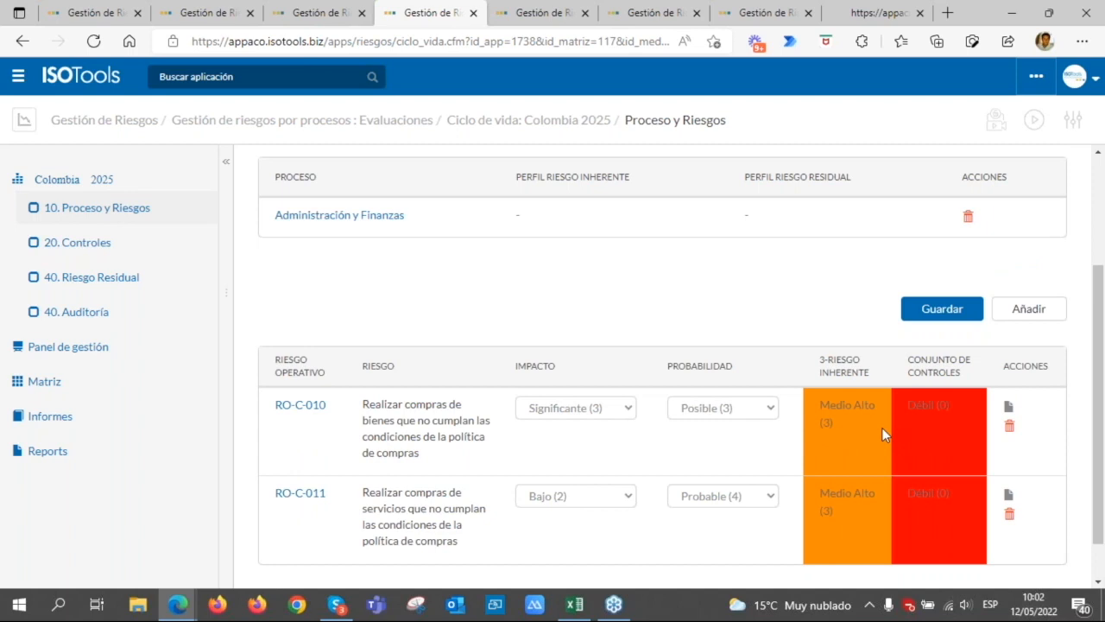
# - In the 20. Controles phase of the Colombia 2025 evaluation, start adding an operational control to risk RO-C-010
pyautogui.scroll(1, 882, 428)
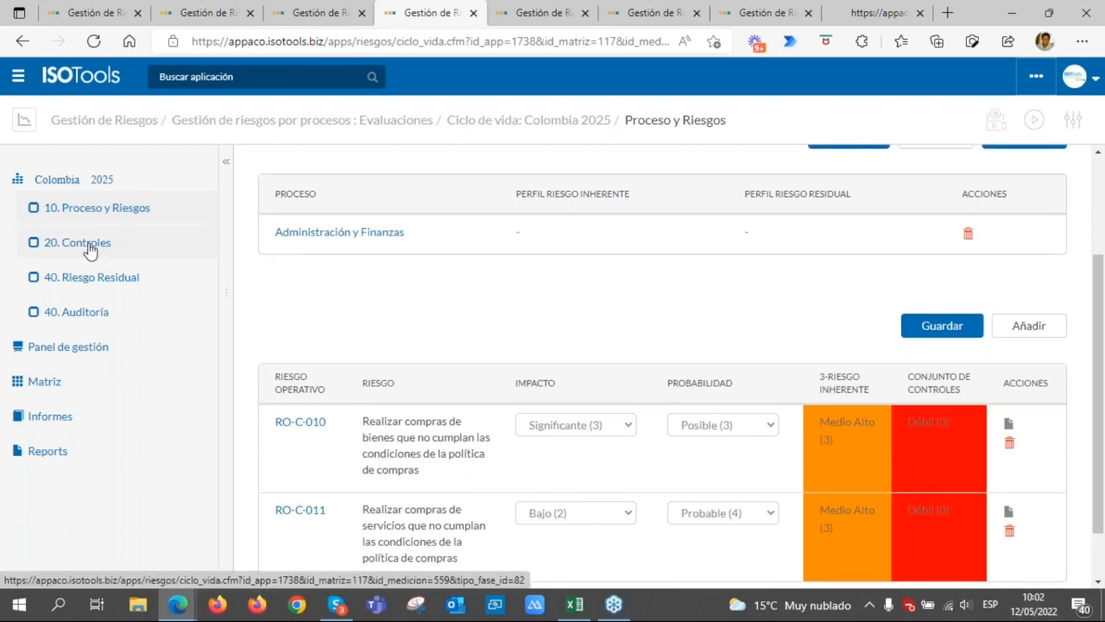
pyautogui.click(89, 247)
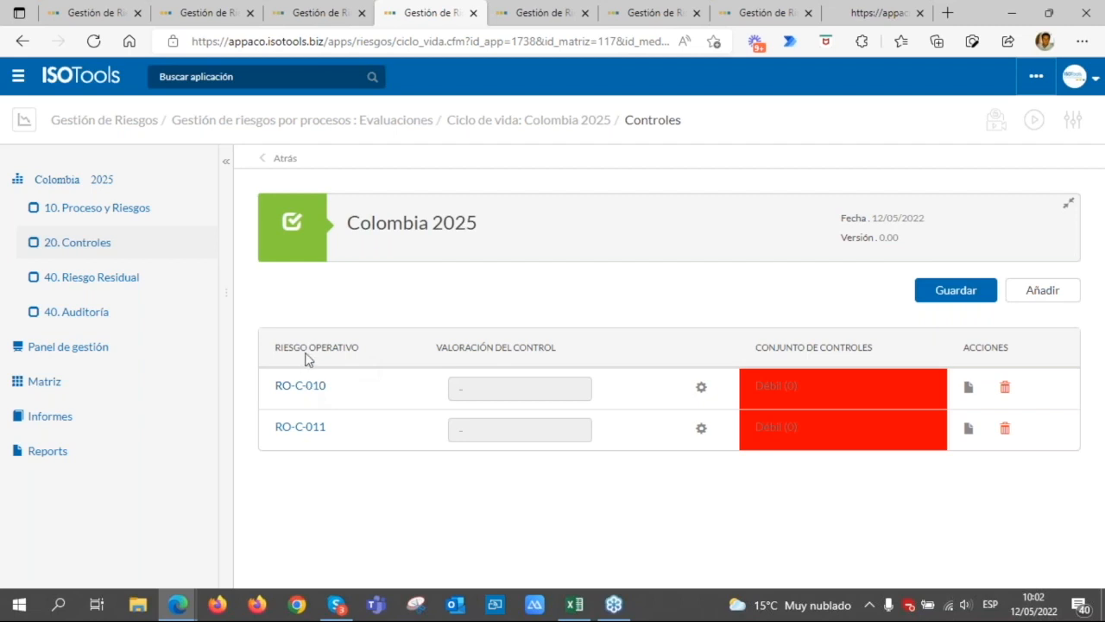
pyautogui.moveTo(451, 349); pyautogui.dragTo(521, 351)
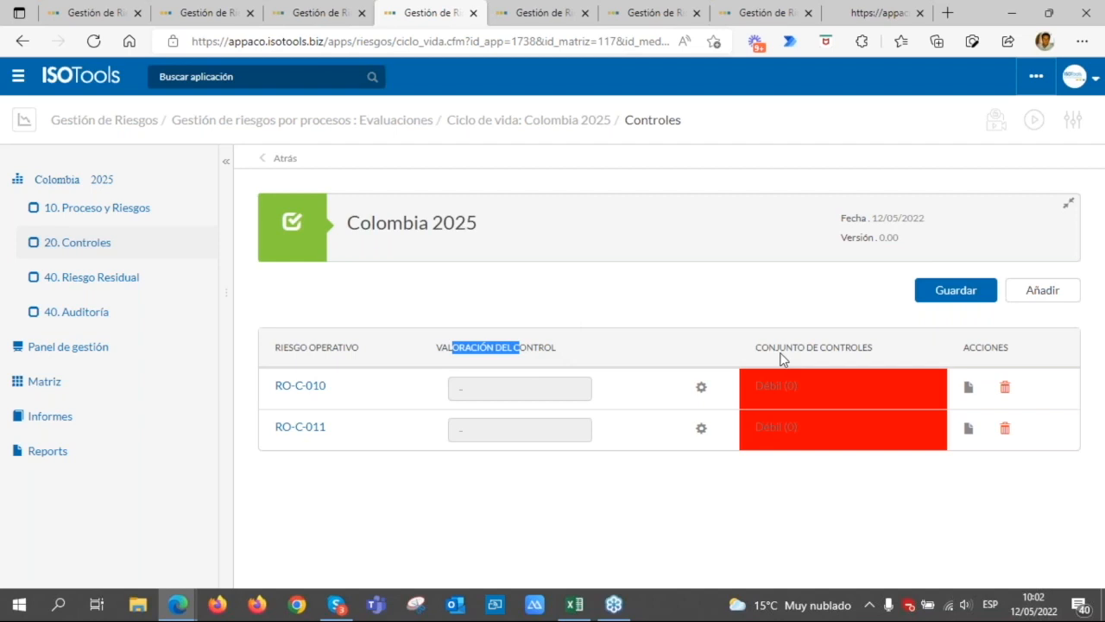
pyautogui.click(303, 389)
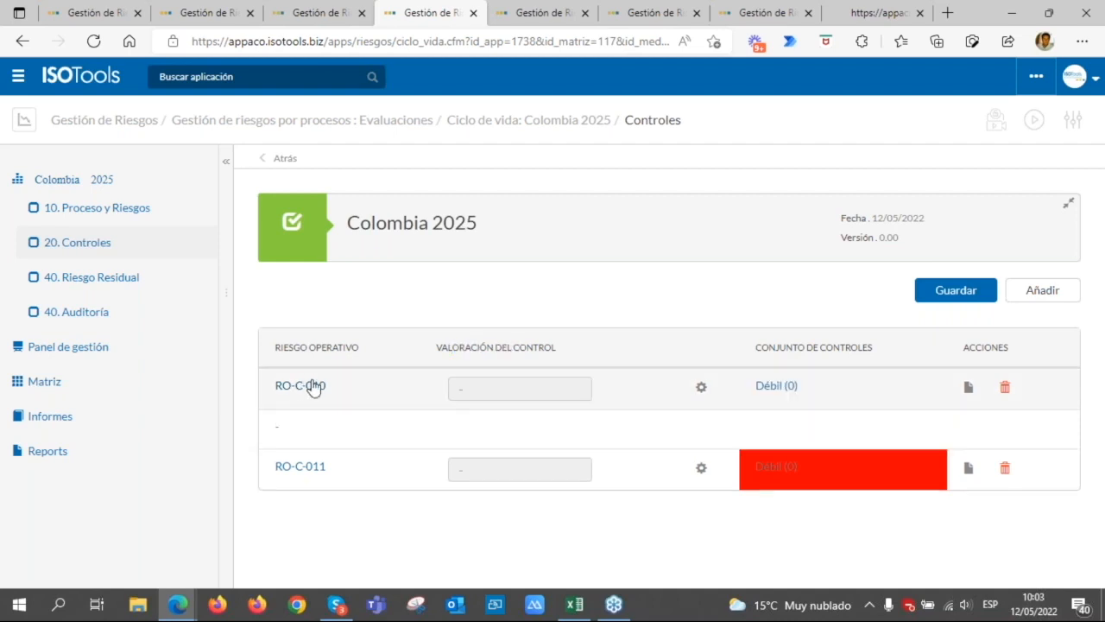
pyautogui.scroll(-2, 439, 409)
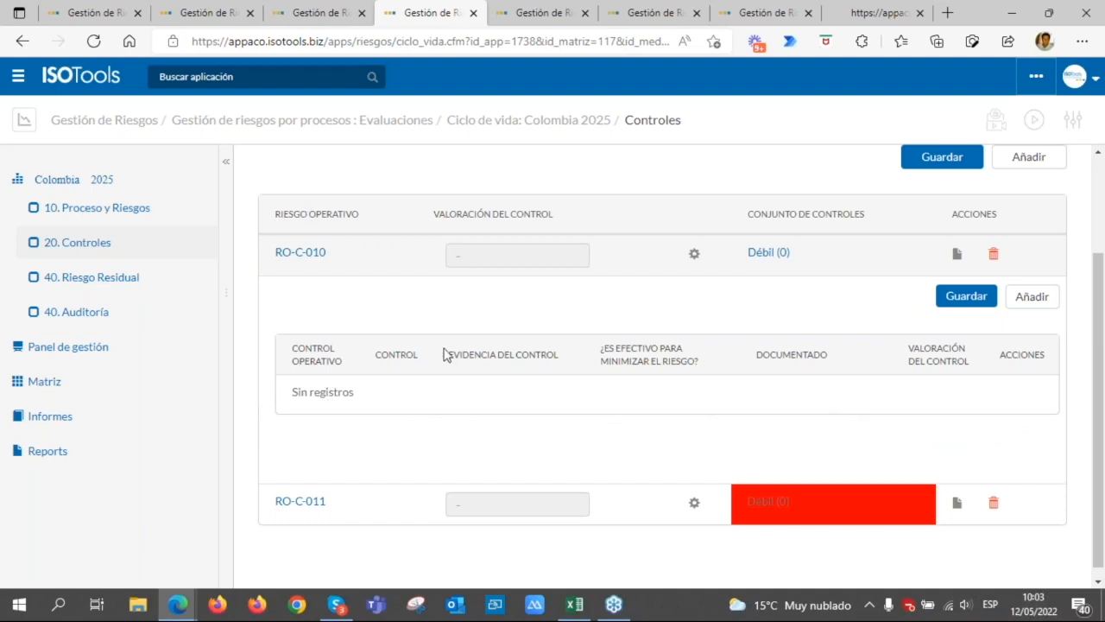
pyautogui.click(1029, 297)
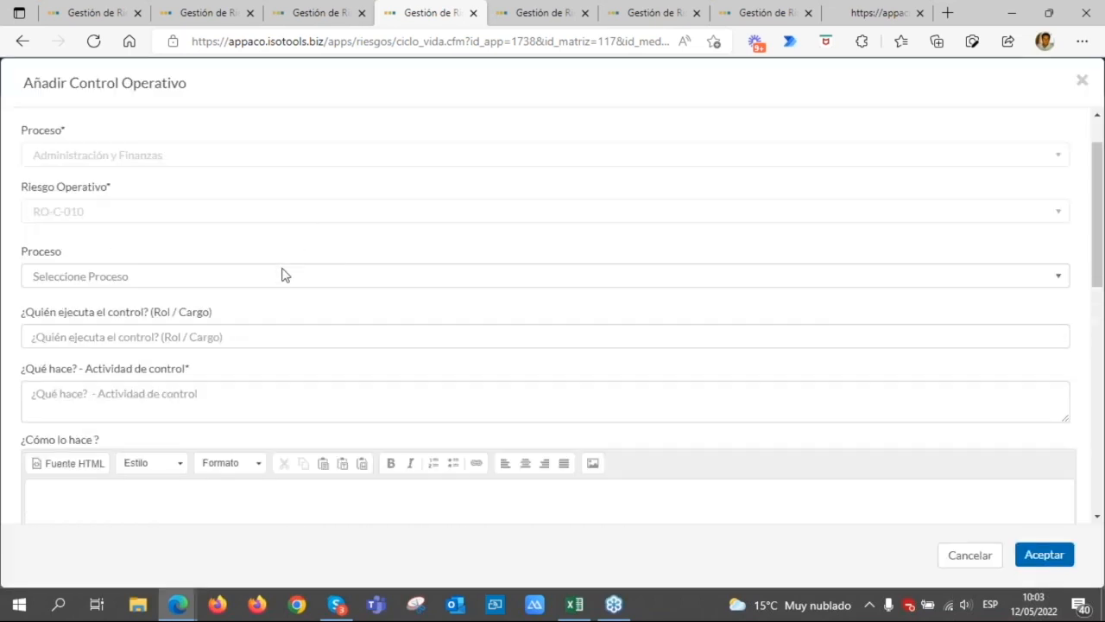
# - Review the new control form's fields for process, who executes the control, what is done and how it is done
pyautogui.scroll(1, 283, 315)
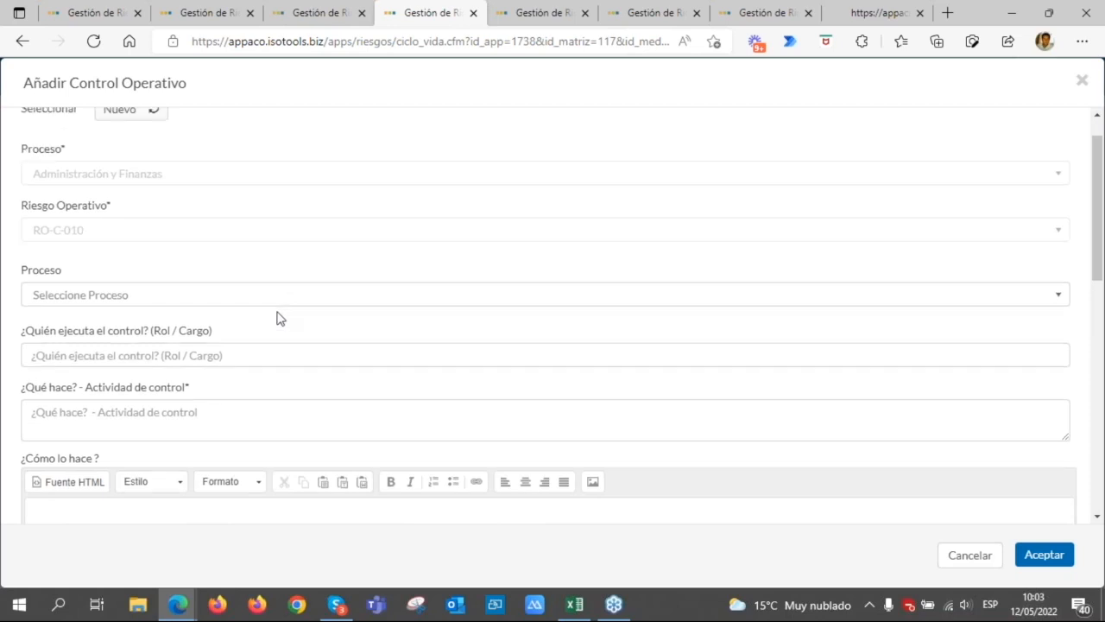
pyautogui.scroll(2, 277, 315)
pyautogui.scroll(-2, 277, 312)
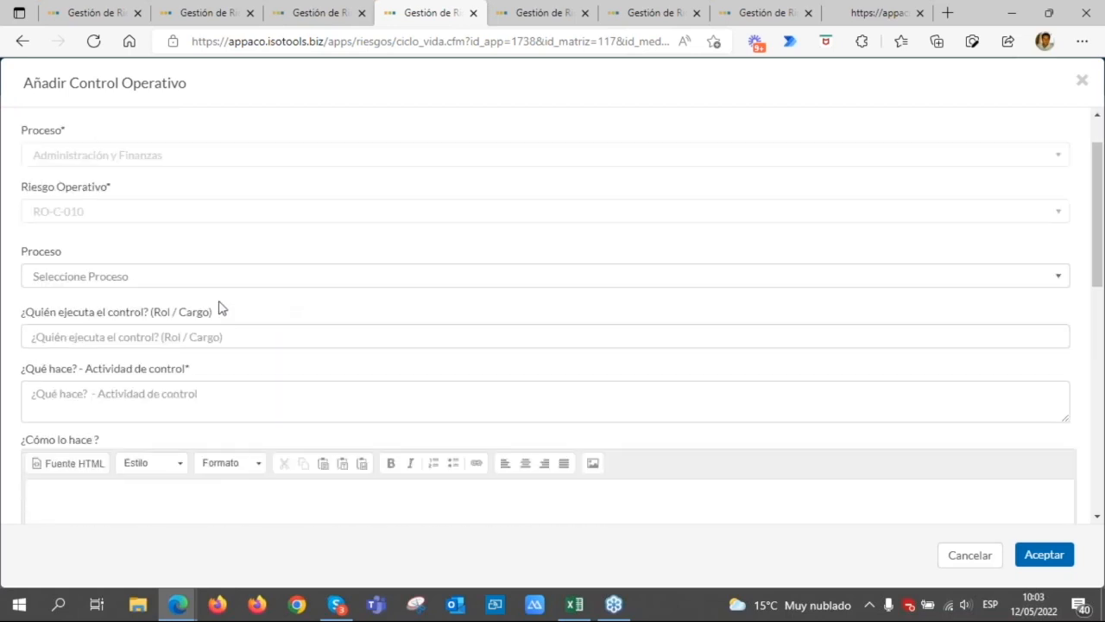
pyautogui.scroll(-2, 207, 294)
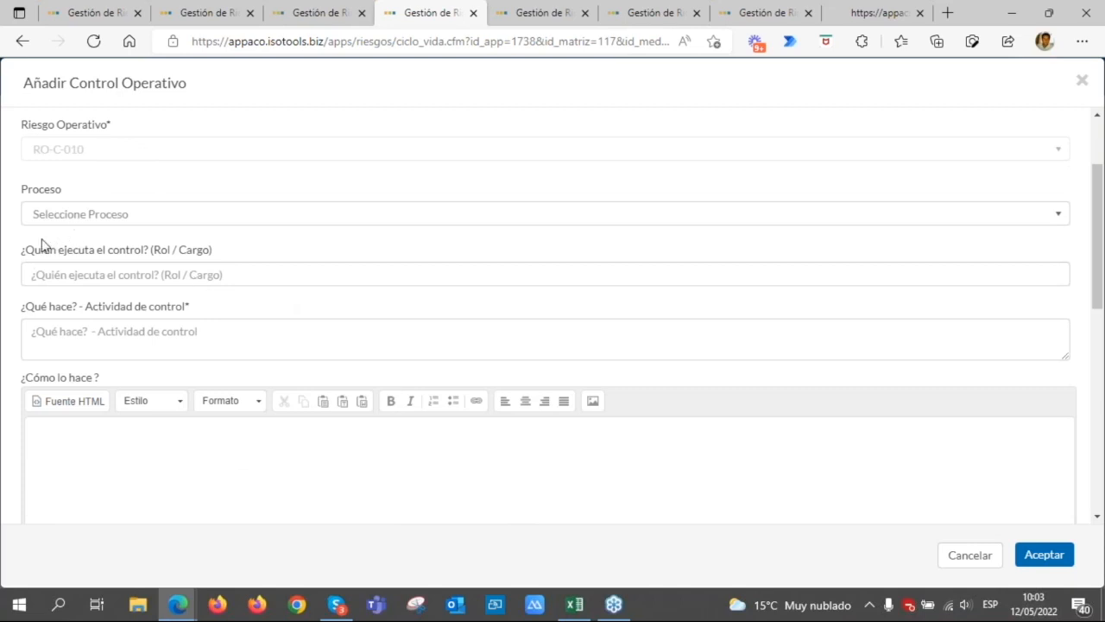
pyautogui.moveTo(43, 250); pyautogui.dragTo(190, 251)
pyautogui.moveTo(61, 305); pyautogui.dragTo(83, 307)
pyautogui.scroll(-1, 96, 305)
pyautogui.scroll(-1, 97, 306)
pyautogui.doubleClick(82, 315)
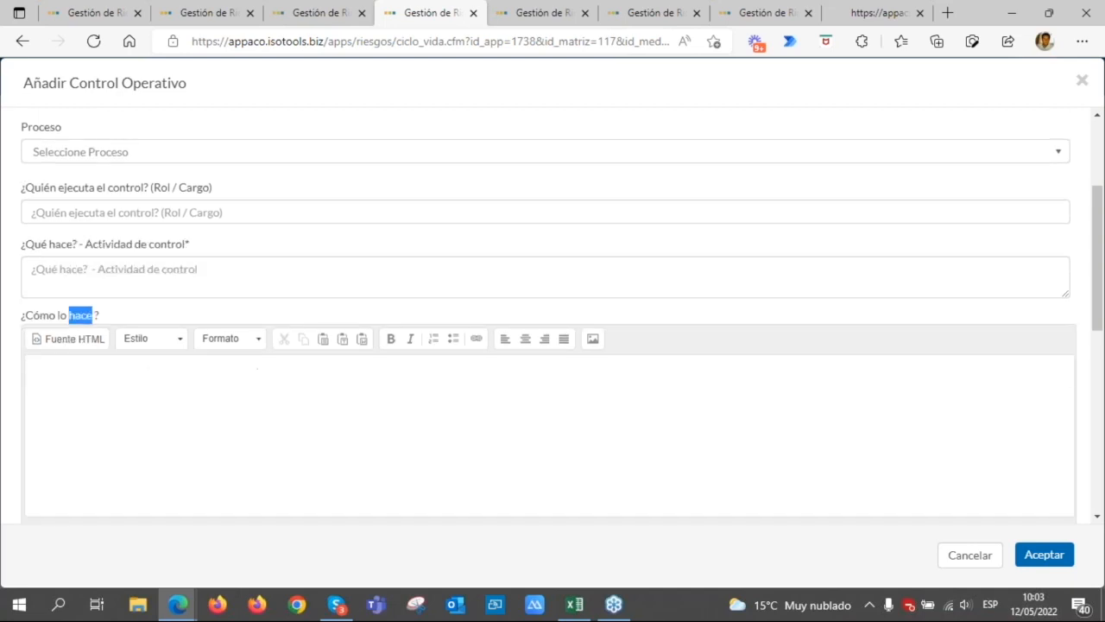
# - Examine the new control's periodicity, execution evidence, control type and control nature fields, including the periodicity and type options
pyautogui.scroll(-4, 149, 367)
pyautogui.click(117, 300)
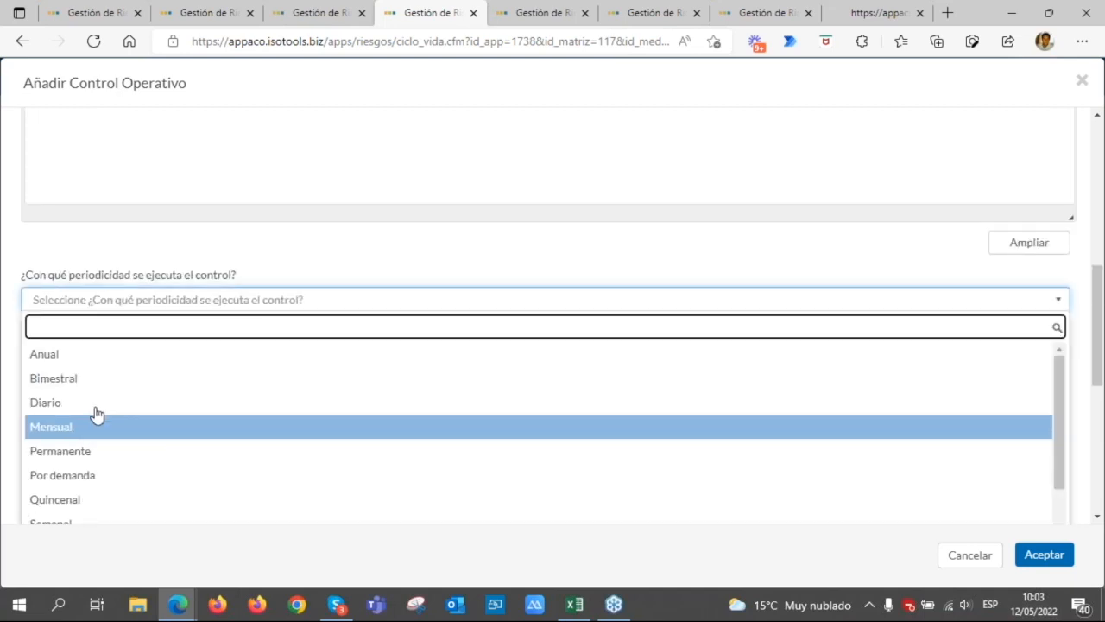
pyautogui.click(149, 270)
pyautogui.scroll(-3, 143, 264)
pyautogui.click(128, 242)
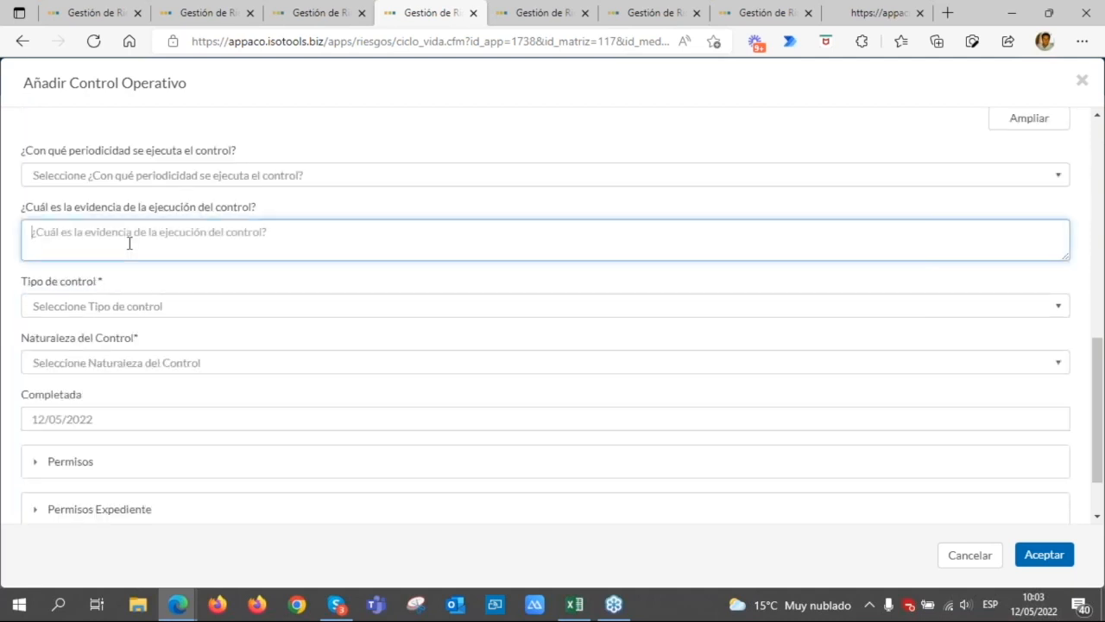
pyautogui.click(101, 316)
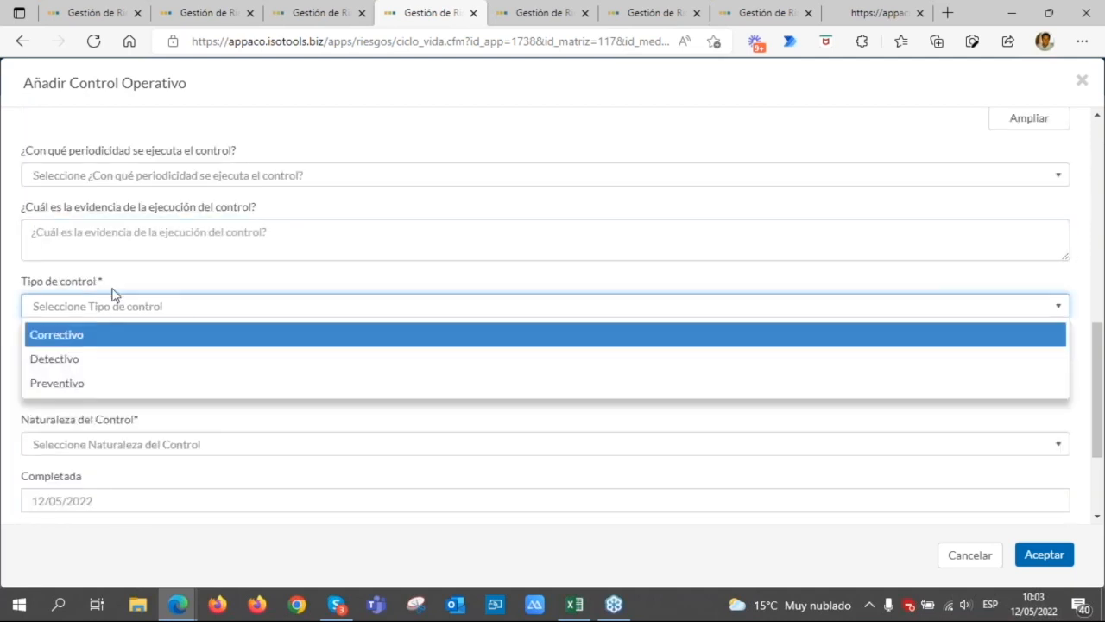
pyautogui.click(116, 291)
pyautogui.scroll(-1, 116, 290)
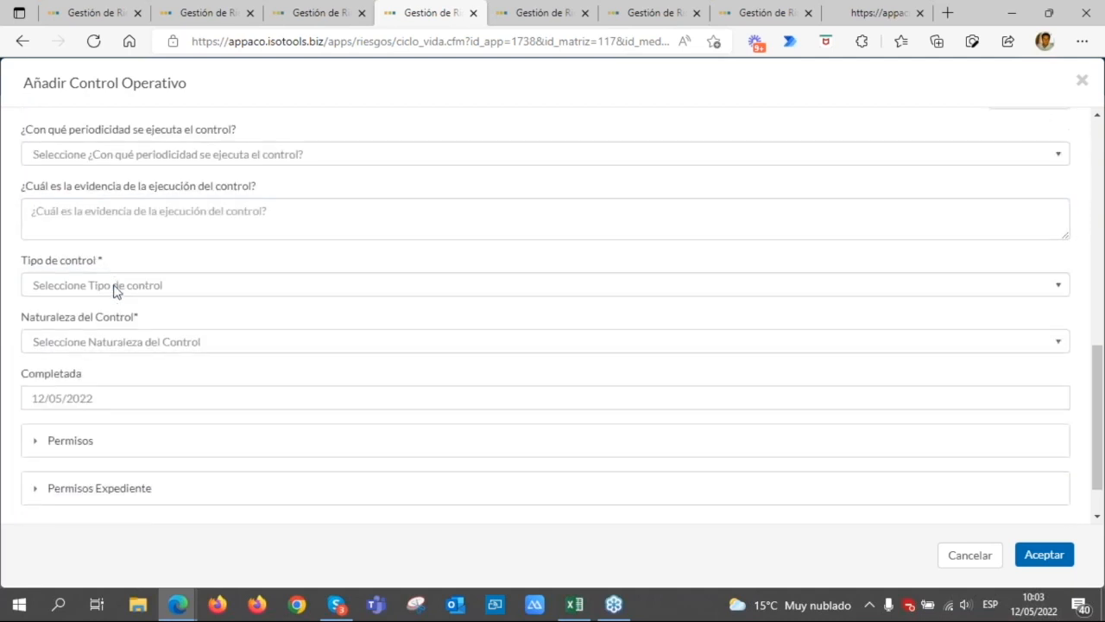
pyautogui.scroll(-2, 116, 290)
pyautogui.scroll(3, 112, 311)
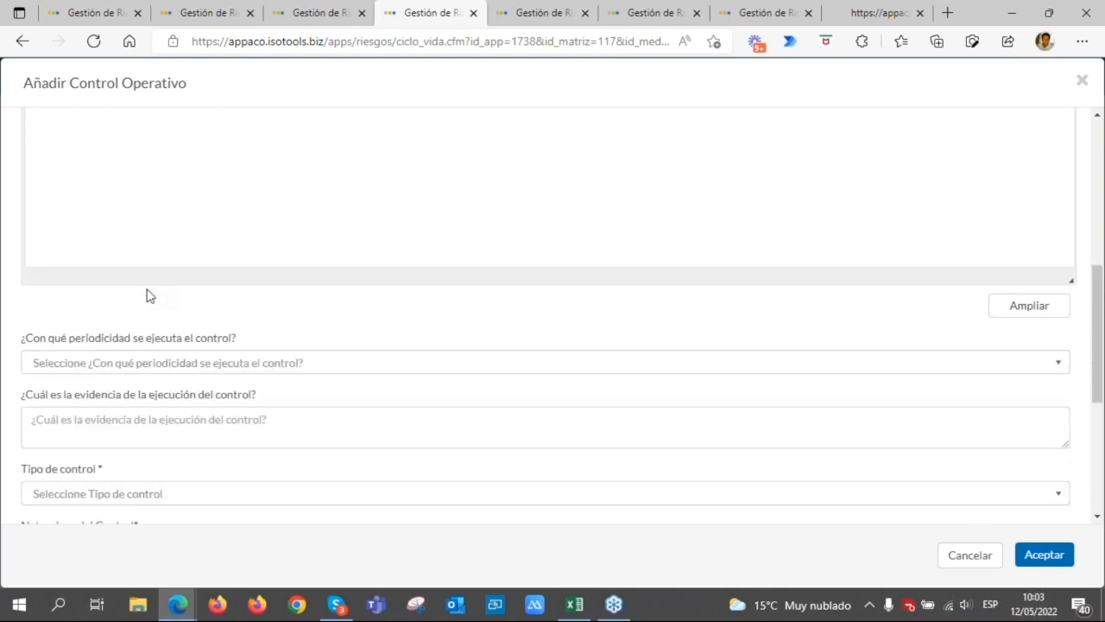
pyautogui.scroll(5, 147, 296)
# - Switch the selection to existing controls and add controls C-012 and C-013 to operational risk RO-C-010
pyautogui.click(131, 154)
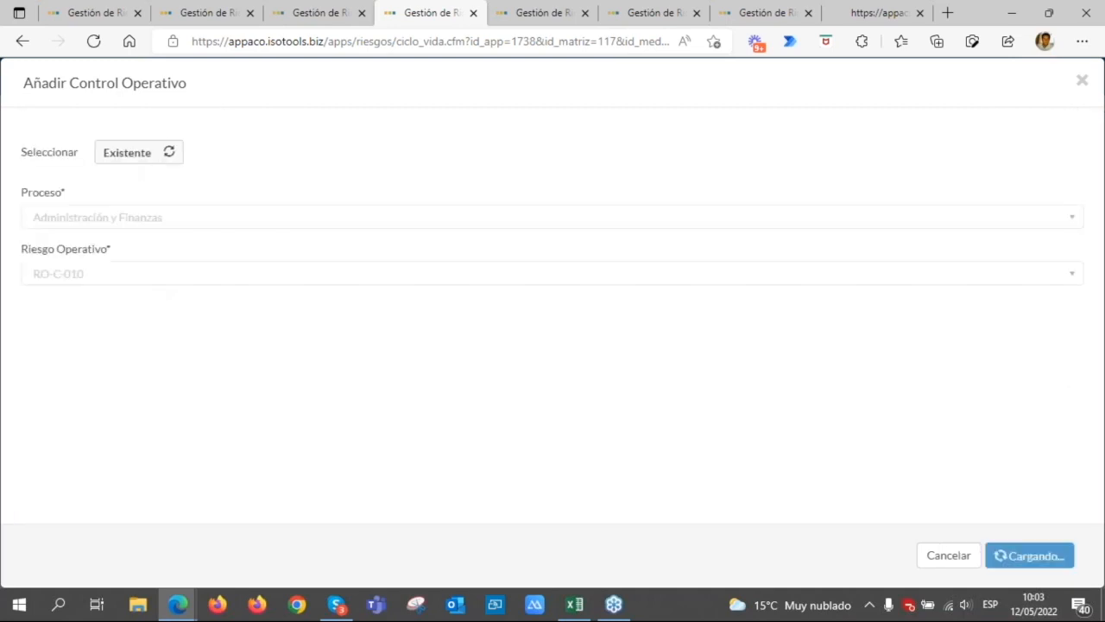
pyautogui.scroll(-1, 501, 296)
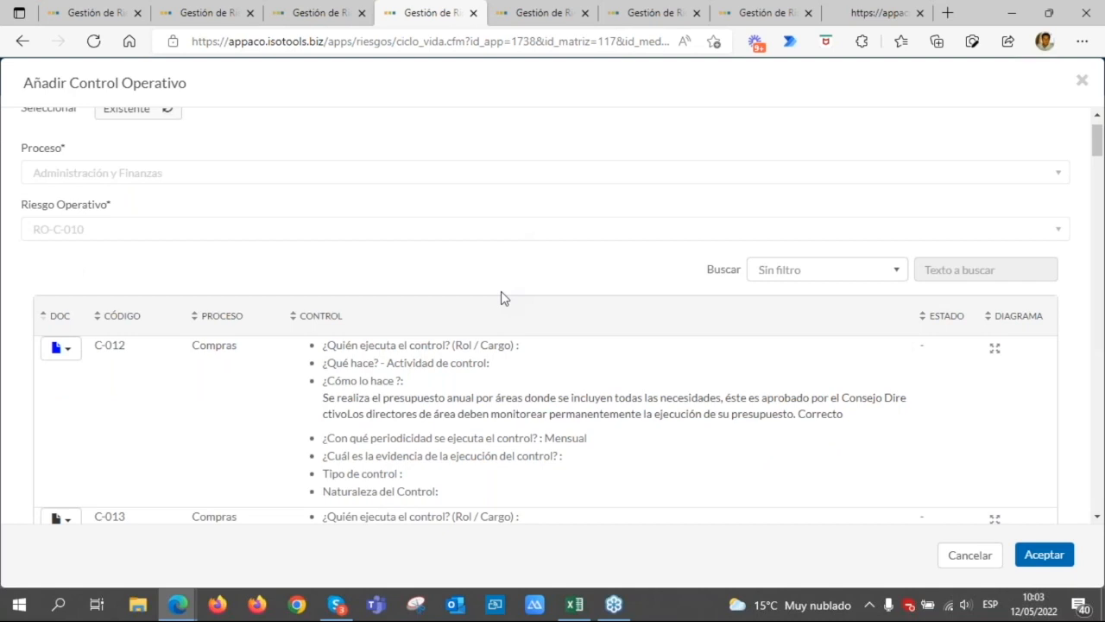
pyautogui.scroll(-2, 501, 297)
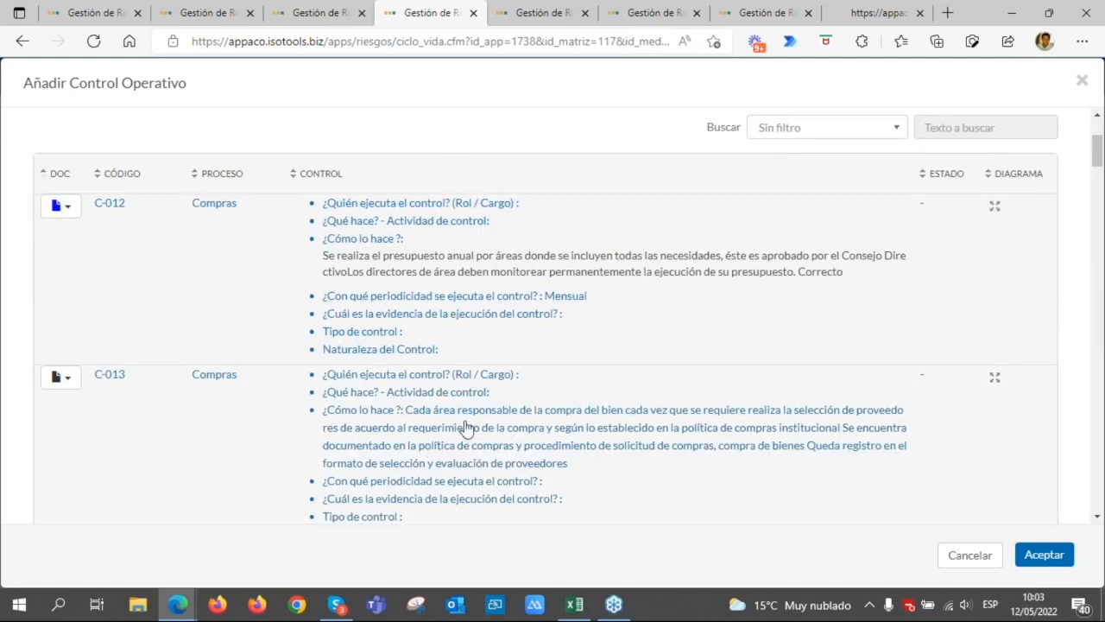
pyautogui.scroll(-1, 467, 429)
pyautogui.scroll(-1, 466, 428)
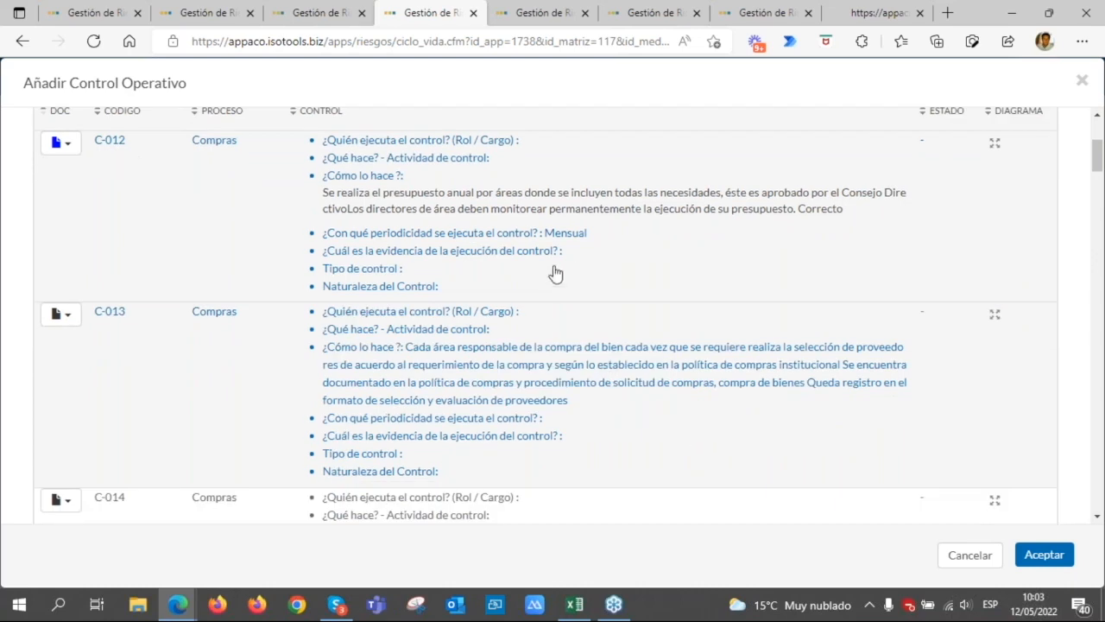
pyautogui.click(1051, 557)
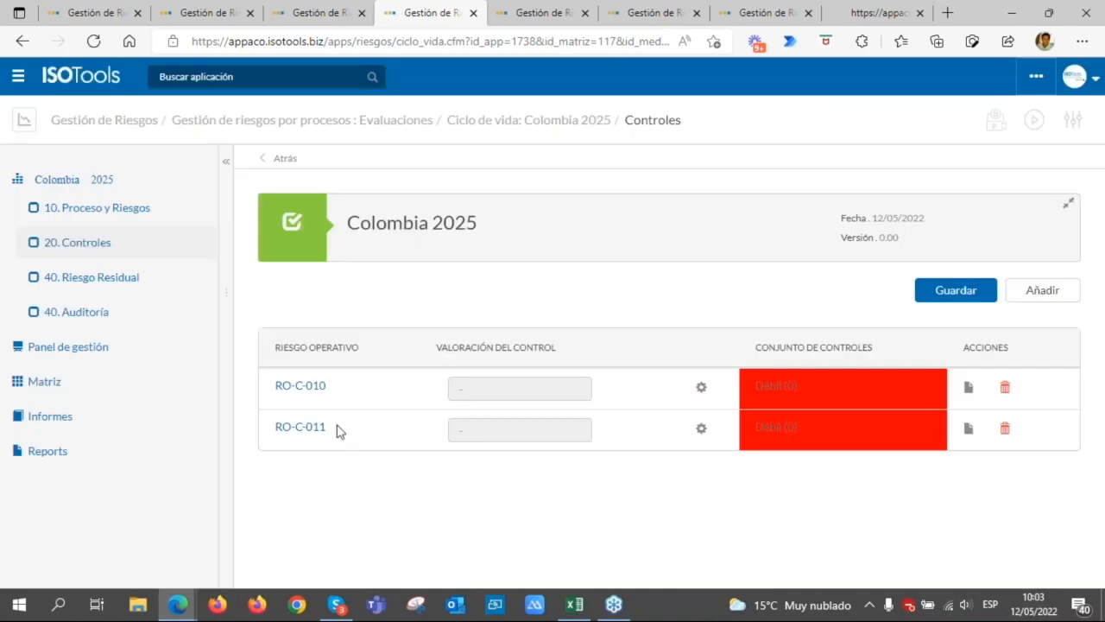
# - Expand operational risk RO-C-010 to show its associated controls
pyautogui.click(321, 389)
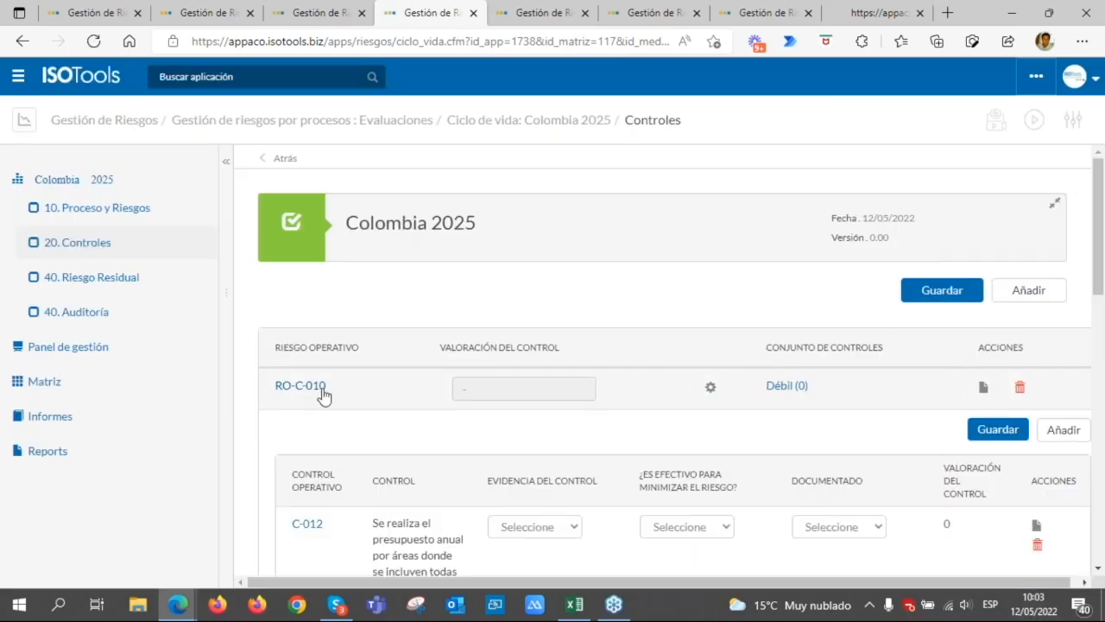
pyautogui.scroll(-2, 323, 395)
pyautogui.scroll(-1, 326, 394)
# - Open the form for adding another control, review its Proceso and Riesgo Operativo fields, and close it without adding anything
pyautogui.click(1061, 239)
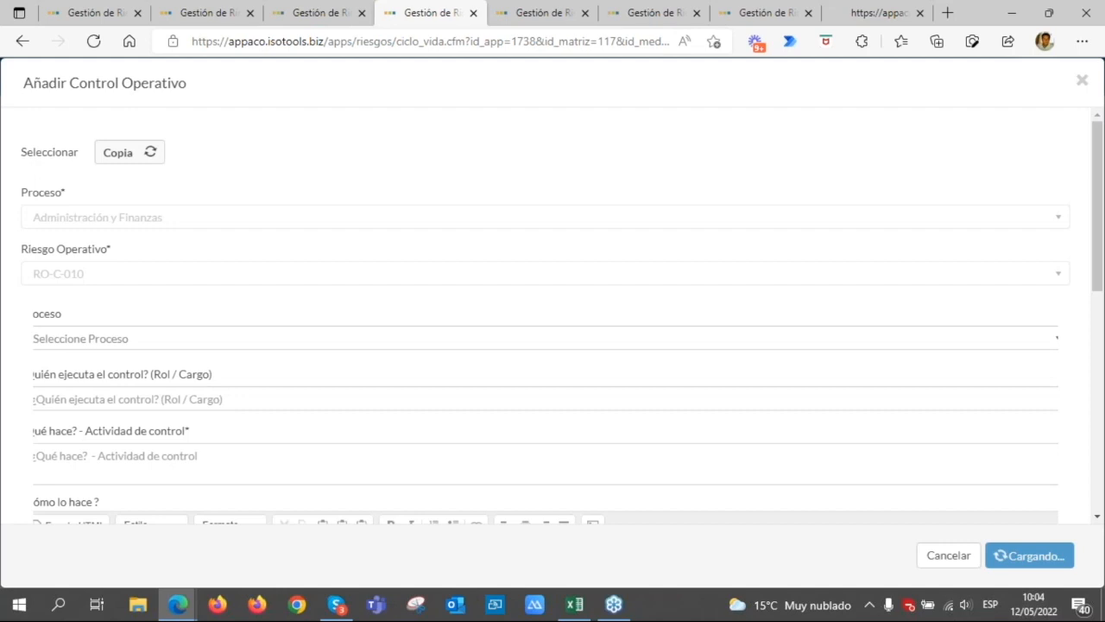
pyautogui.moveTo(23, 192); pyautogui.dragTo(67, 194)
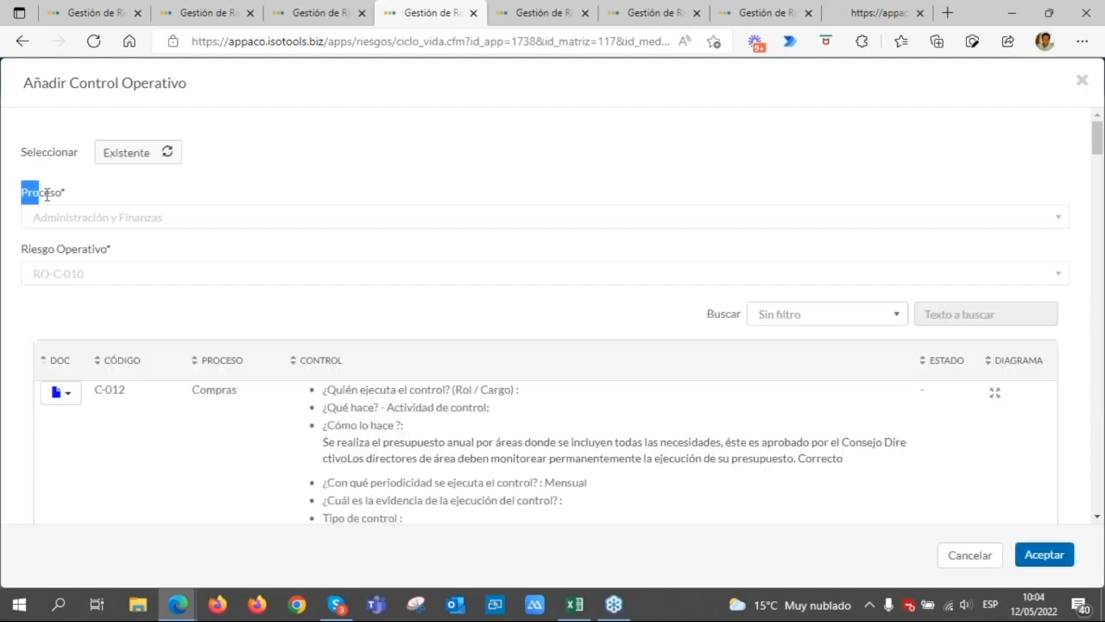
pyautogui.click(73, 197)
pyautogui.moveTo(35, 250); pyautogui.dragTo(110, 255)
pyautogui.click(110, 254)
pyautogui.click(1082, 85)
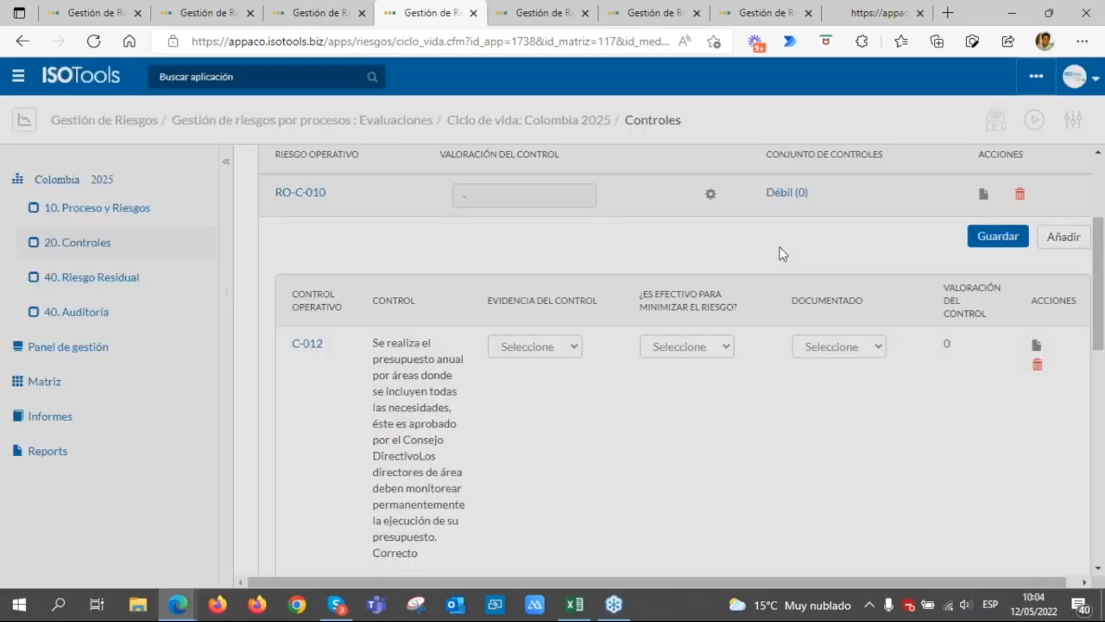
# - Review the controls listed under RO-C-010 and the evaluation columns for C-012 and C-013
pyautogui.scroll(-2, 676, 348)
pyautogui.scroll(1, 676, 348)
pyautogui.click(1094, 133)
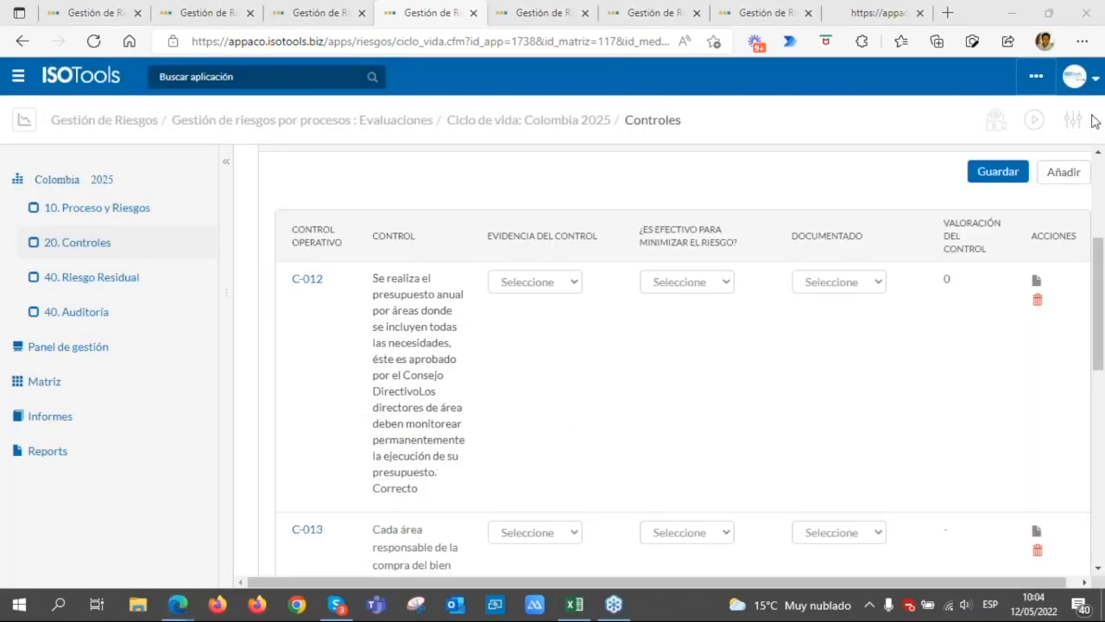
pyautogui.scroll(-2, 752, 313)
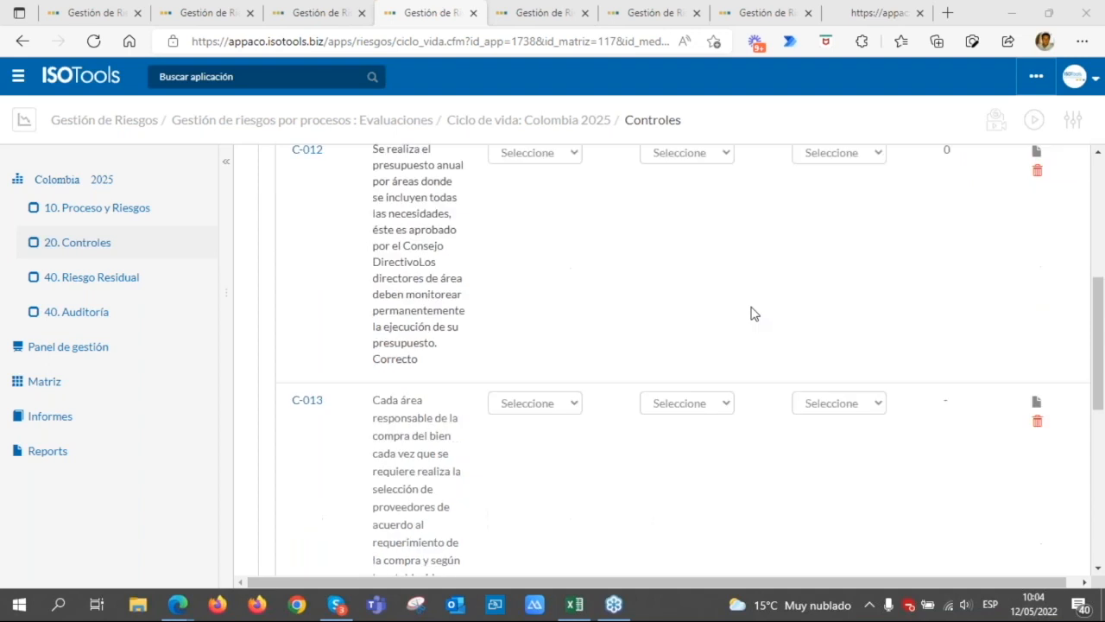
pyautogui.scroll(1, 752, 313)
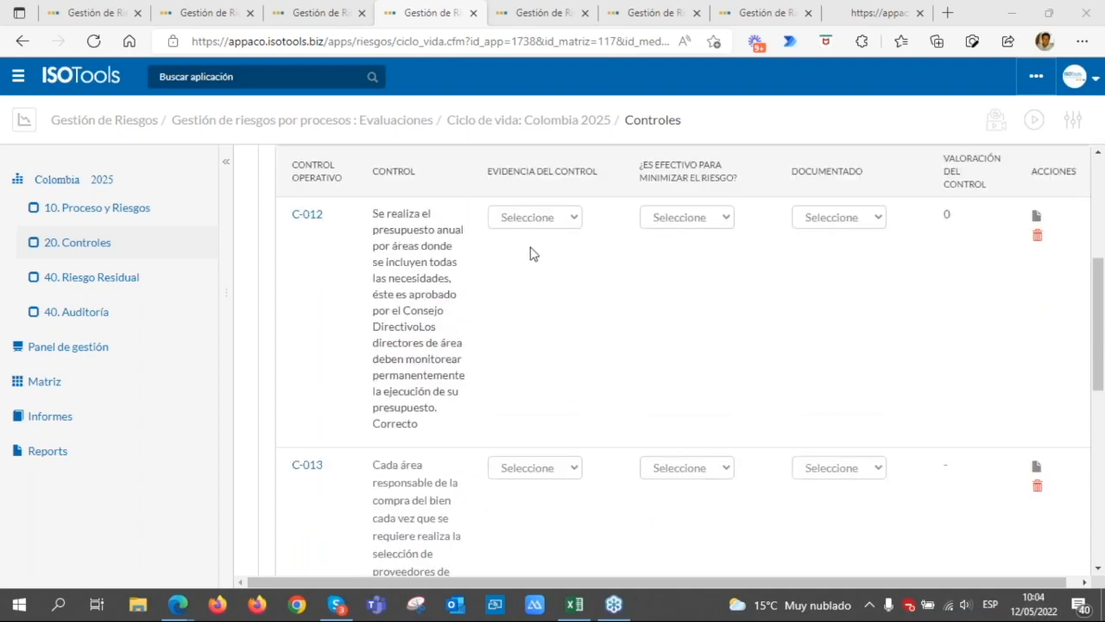
pyautogui.scroll(1, 530, 252)
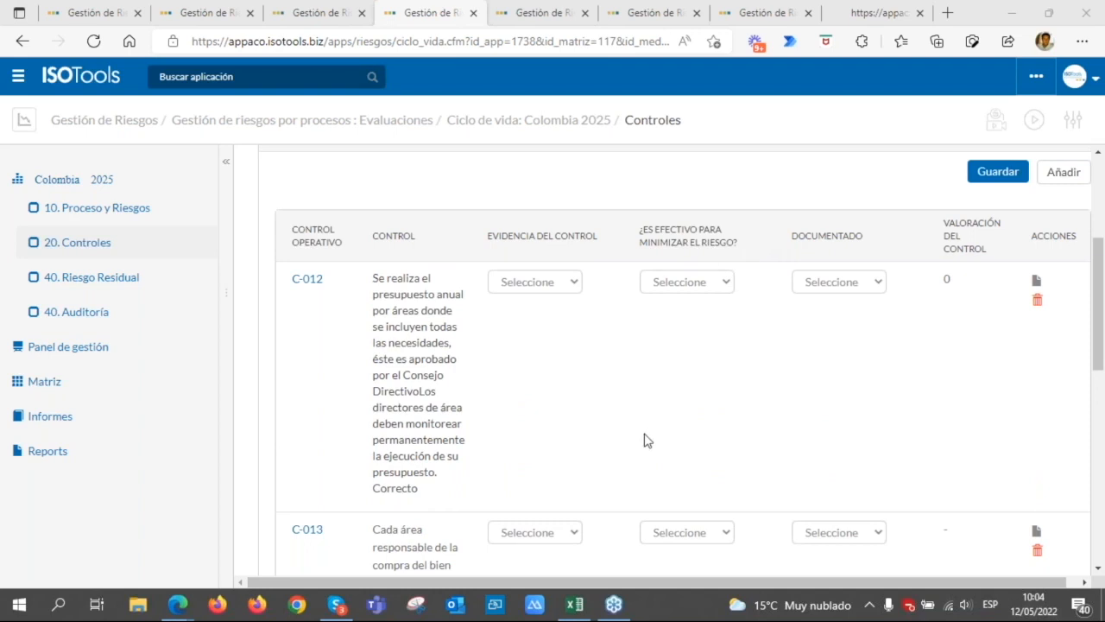
pyautogui.moveTo(627, 578); pyautogui.dragTo(693, 580)
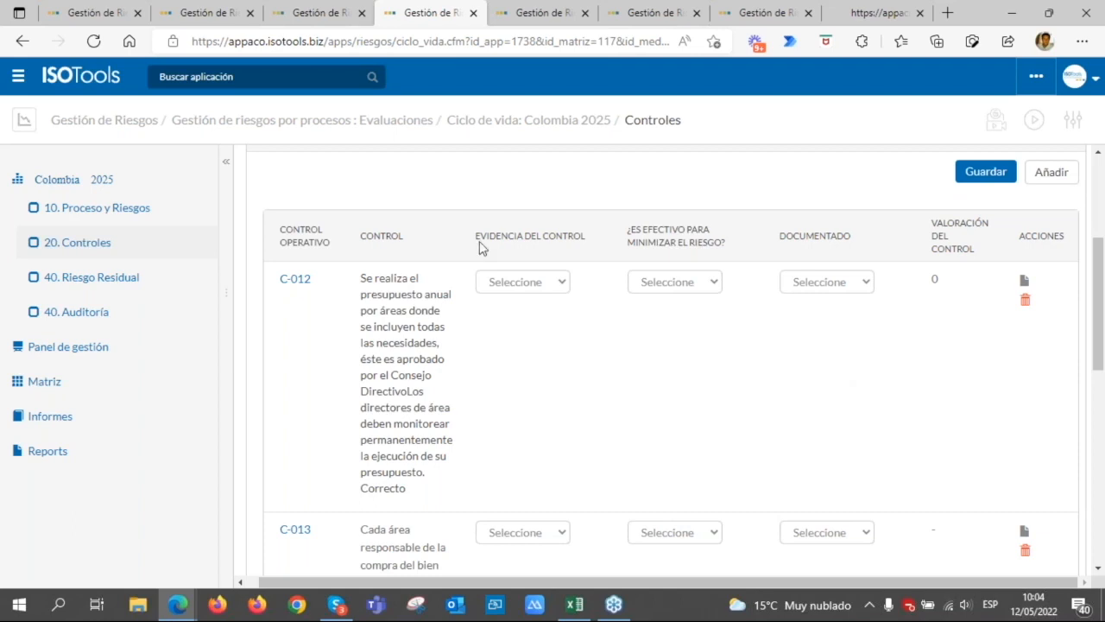
# - Rate control C-012 as Cumple for control evidence, effectiveness in minimizing the risk, and documentation
pyautogui.moveTo(482, 236); pyautogui.dragTo(672, 242)
pyautogui.click(537, 283)
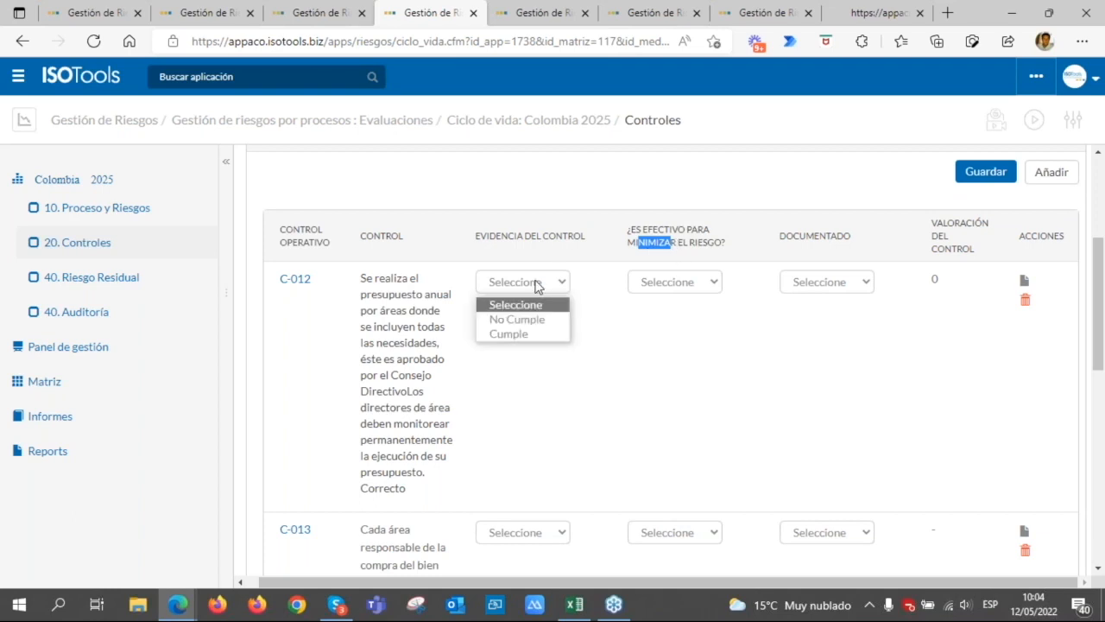
pyautogui.click(532, 334)
pyautogui.click(637, 266)
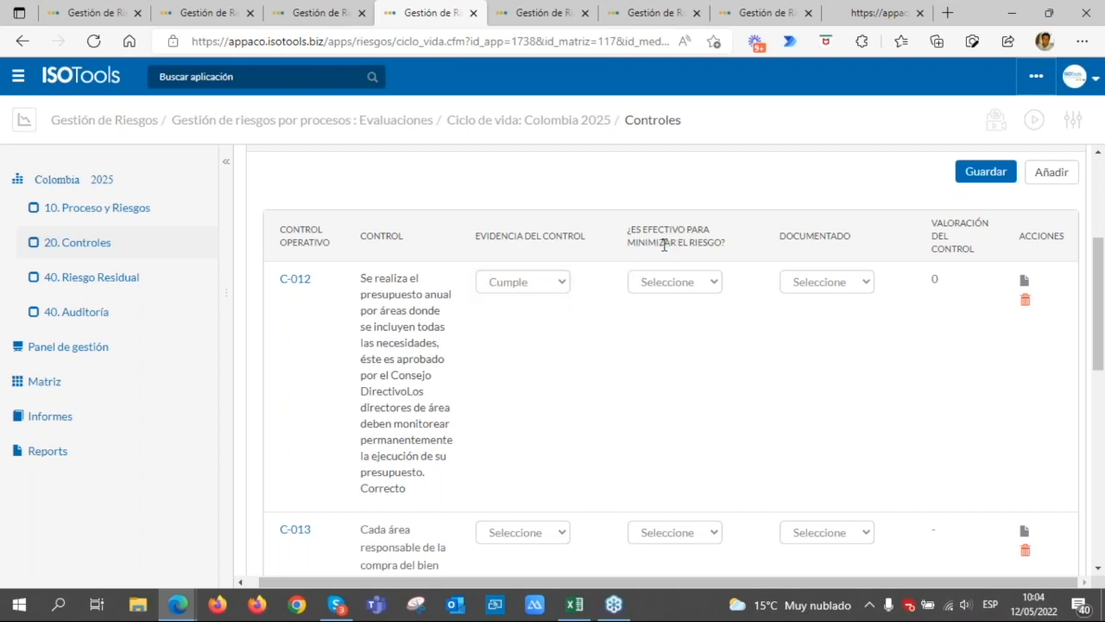
pyautogui.click(661, 285)
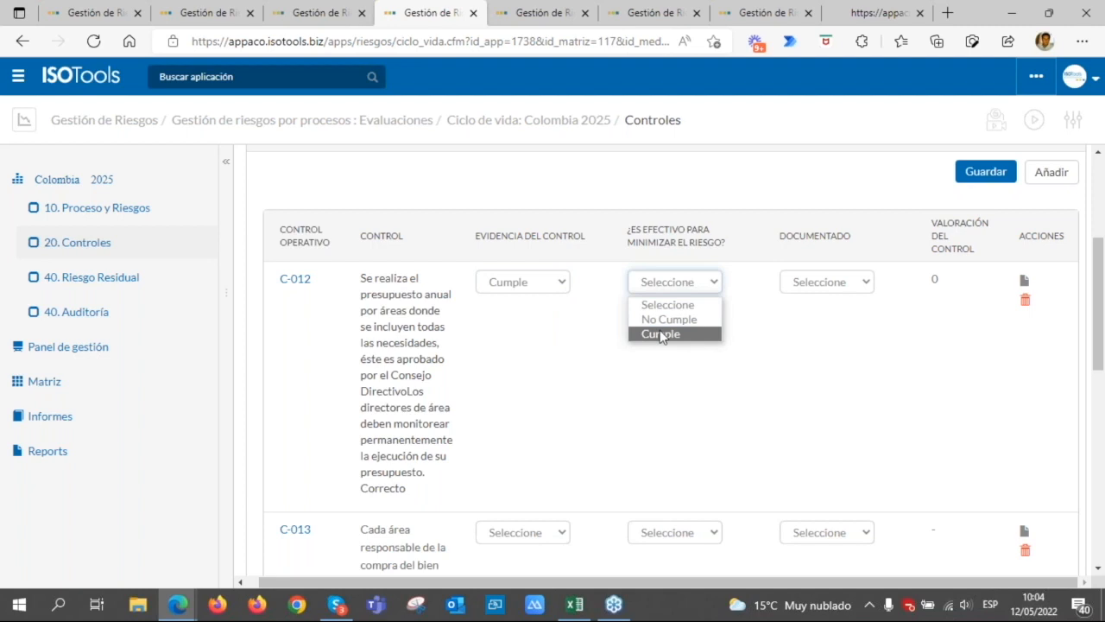
pyautogui.click(660, 334)
pyautogui.click(855, 282)
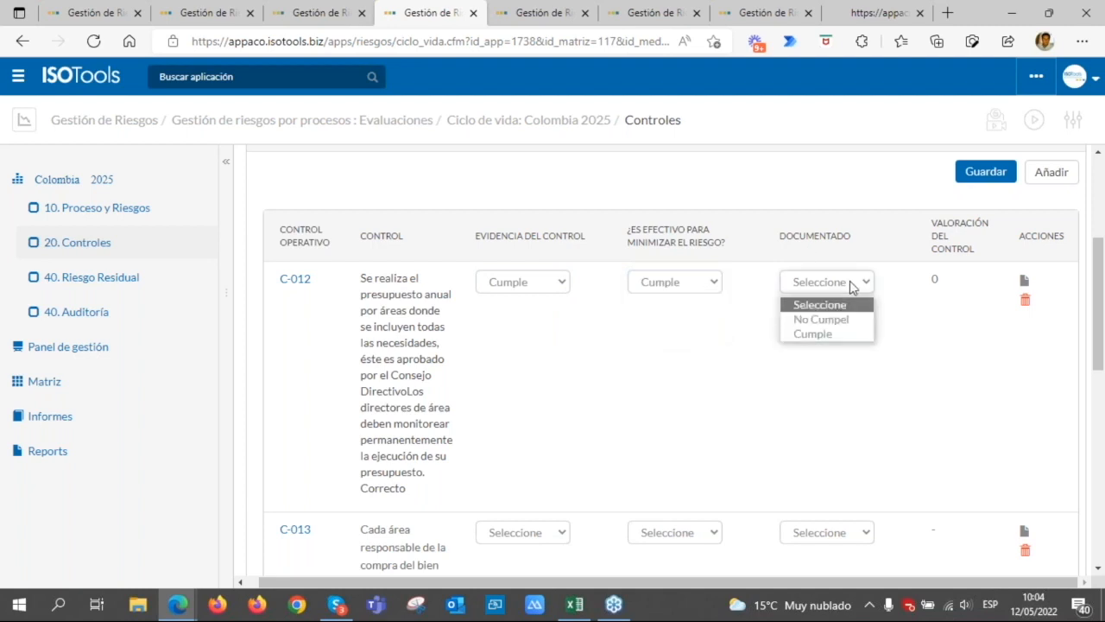
pyautogui.click(831, 335)
# - Rate control C-013 as No Cumple for control evidence and as Cumple for effectiveness in minimizing the risk and for documentation
pyautogui.scroll(-3, 565, 394)
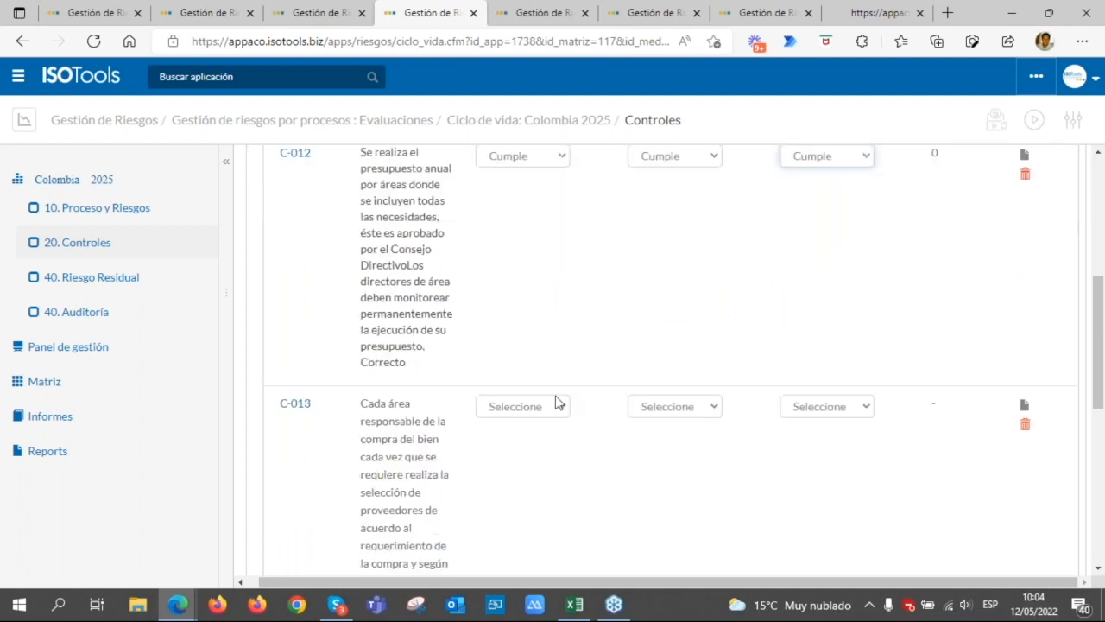
pyautogui.click(486, 469)
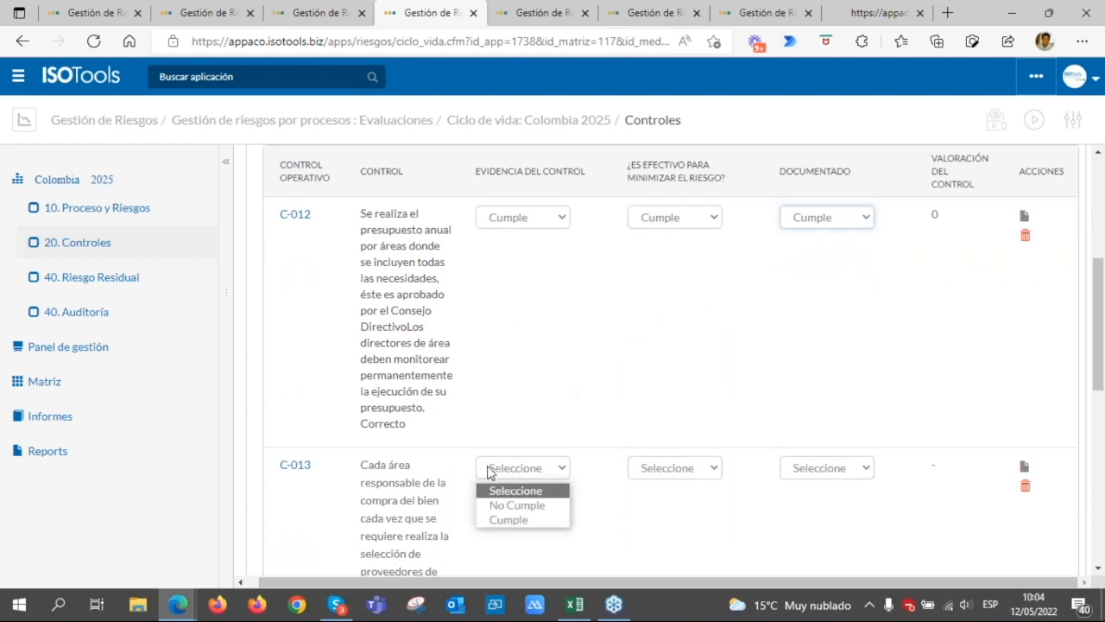
pyautogui.click(499, 504)
pyautogui.click(704, 473)
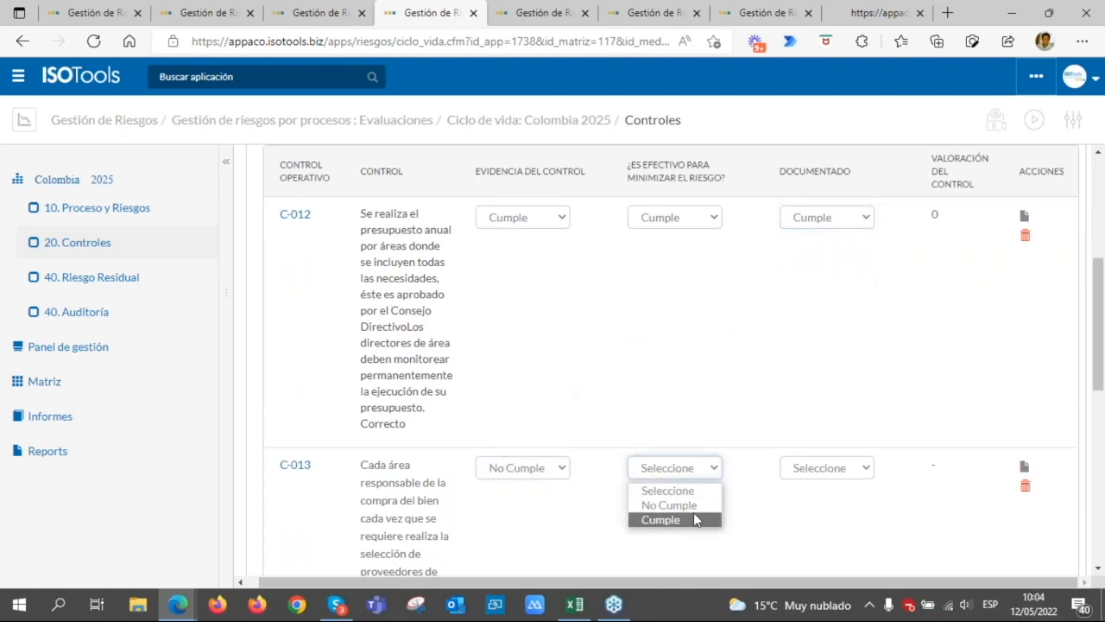
pyautogui.click(694, 514)
pyautogui.click(819, 478)
pyautogui.click(816, 521)
pyautogui.scroll(3, 837, 467)
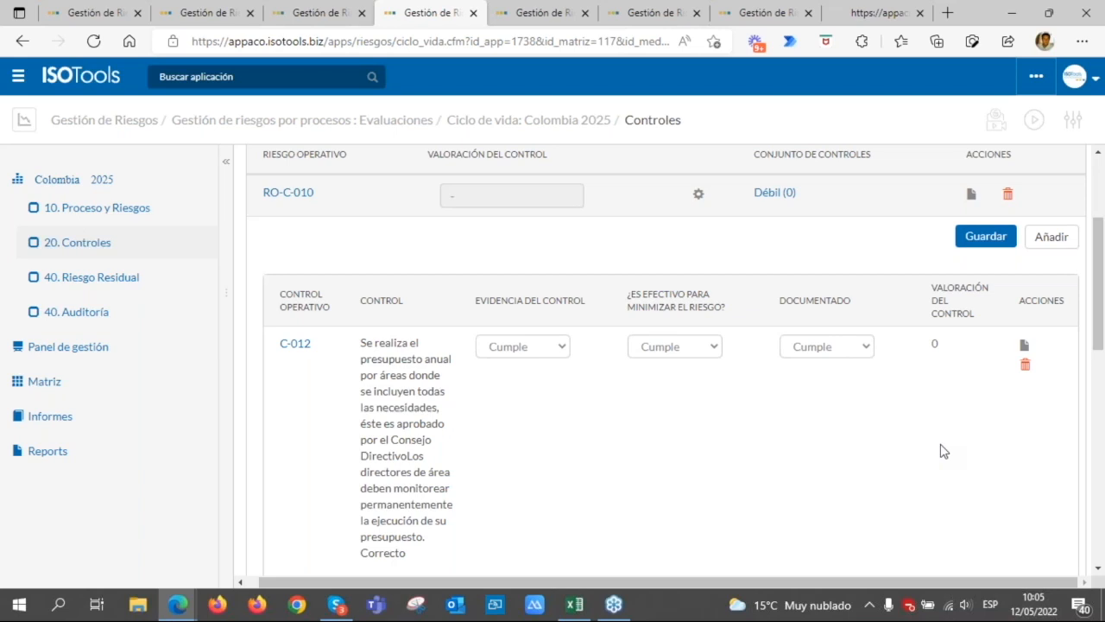
# - Review the control rating formula, its criteria and the available functions in the evaluation model administration
pyautogui.click(760, 21)
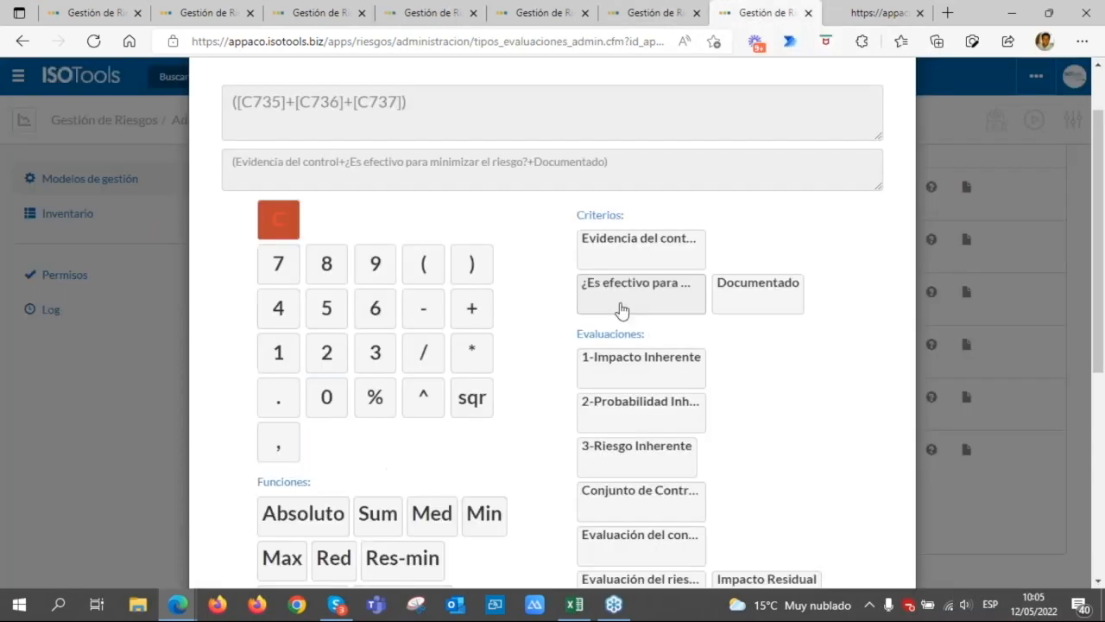
pyautogui.scroll(2, 621, 311)
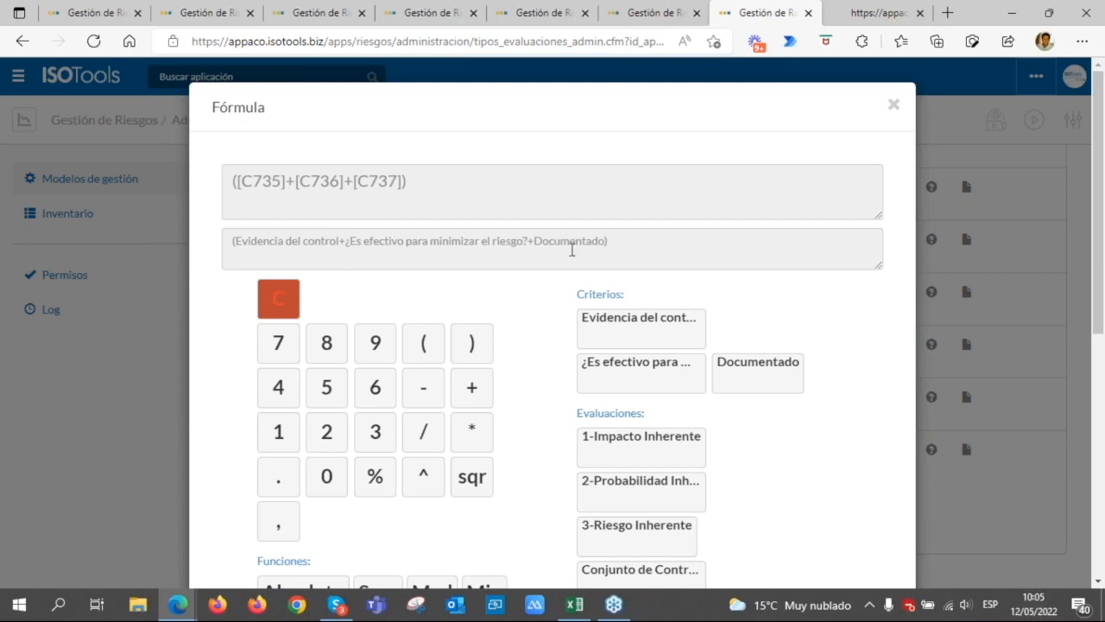
pyautogui.scroll(-1, 577, 263)
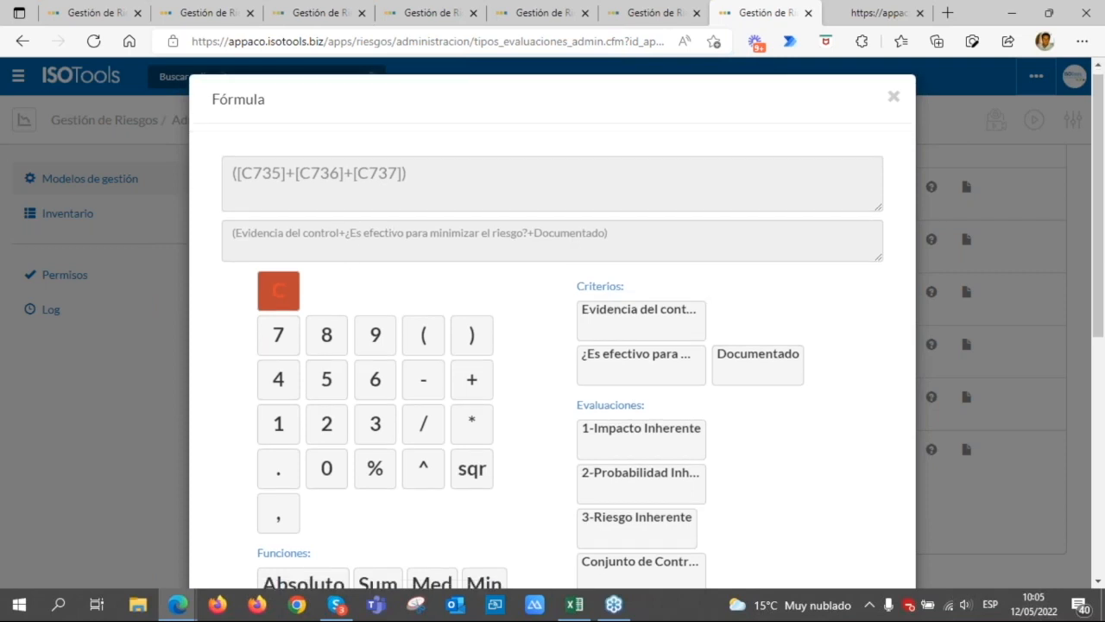
pyautogui.scroll(-1, 457, 209)
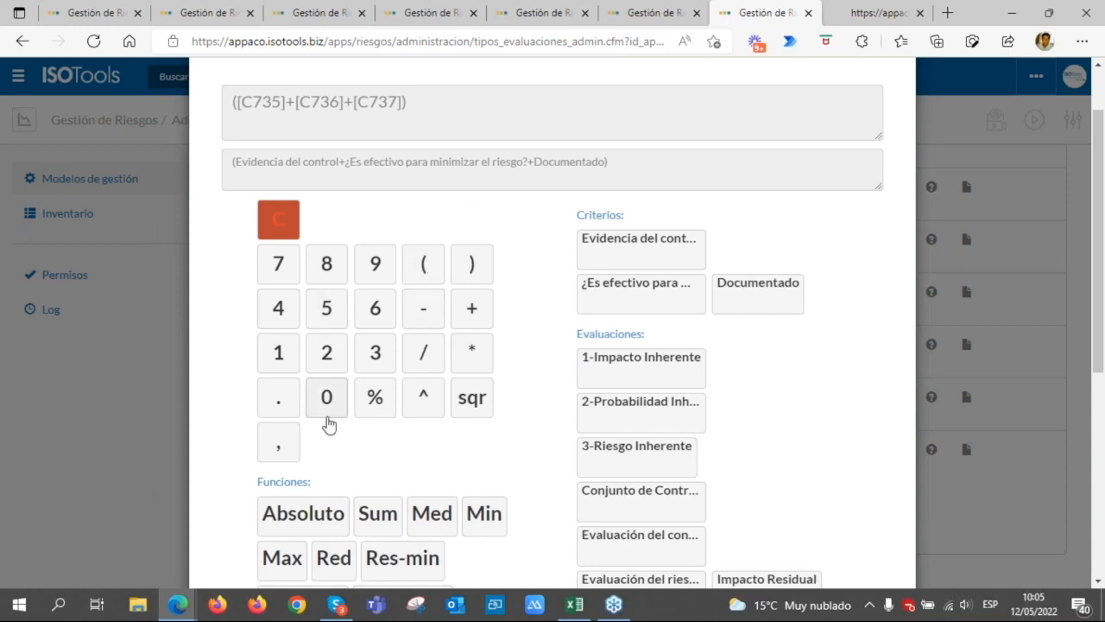
pyautogui.scroll(-2, 276, 373)
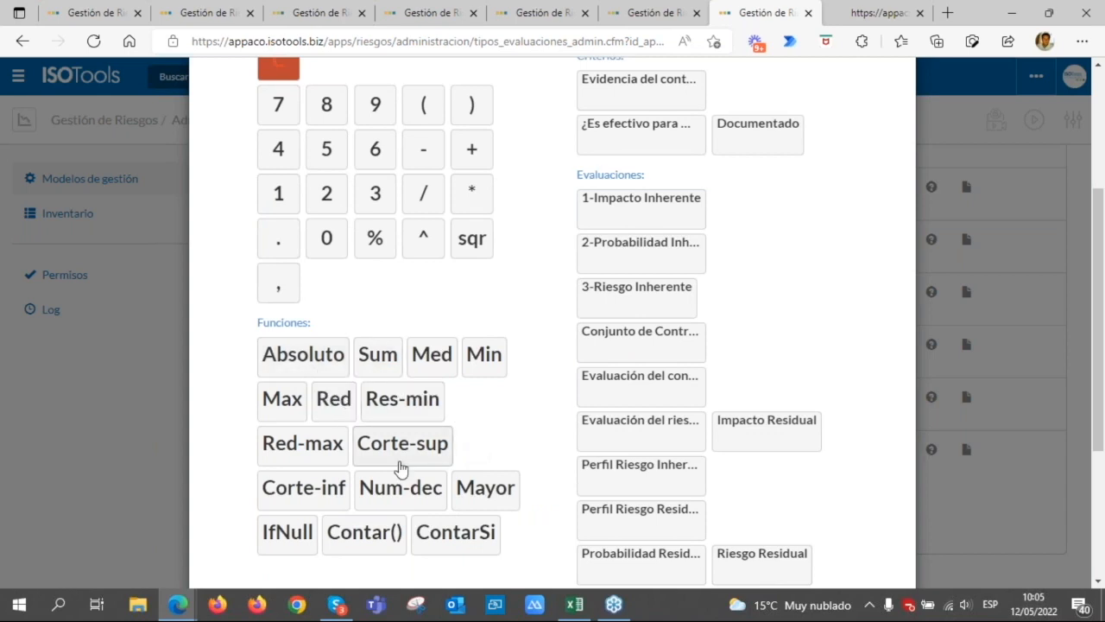
pyautogui.scroll(1, 408, 463)
pyautogui.scroll(3, 408, 464)
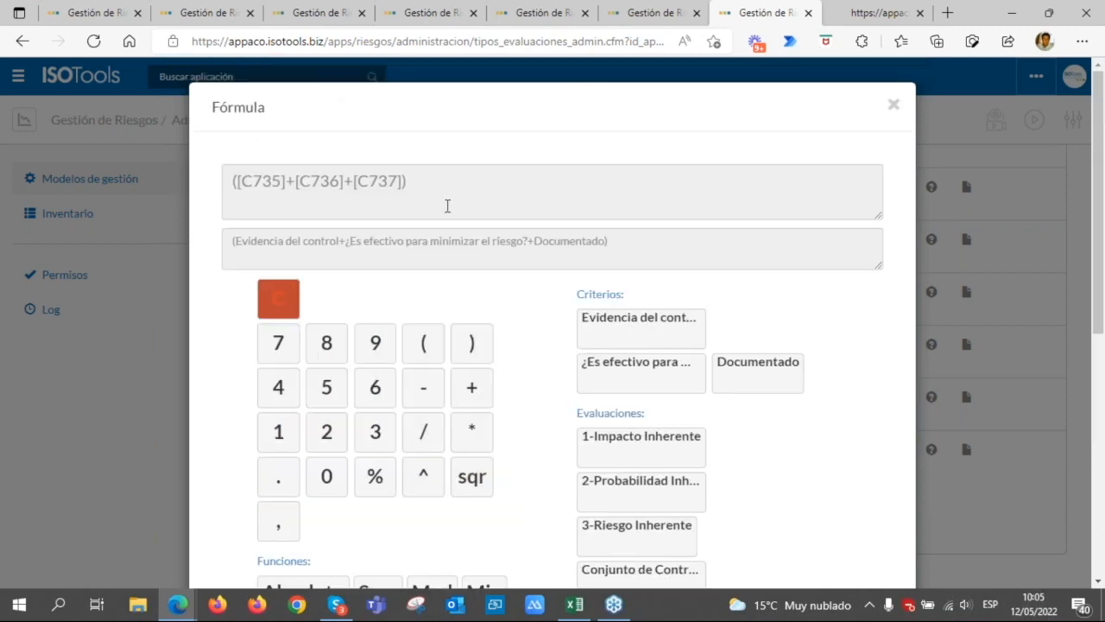
# - Return to the Colombia 2025 controls evaluation and save the ratings of C-012 and C-013
pyautogui.click(435, 17)
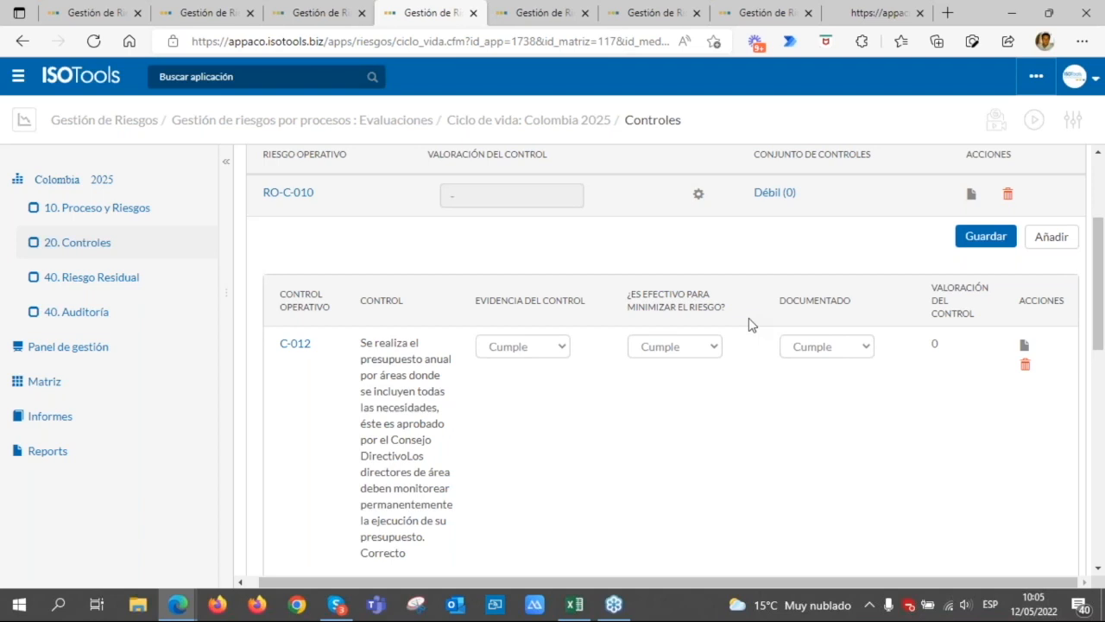
pyautogui.scroll(-2, 764, 355)
pyautogui.scroll(2, 770, 355)
pyautogui.click(993, 242)
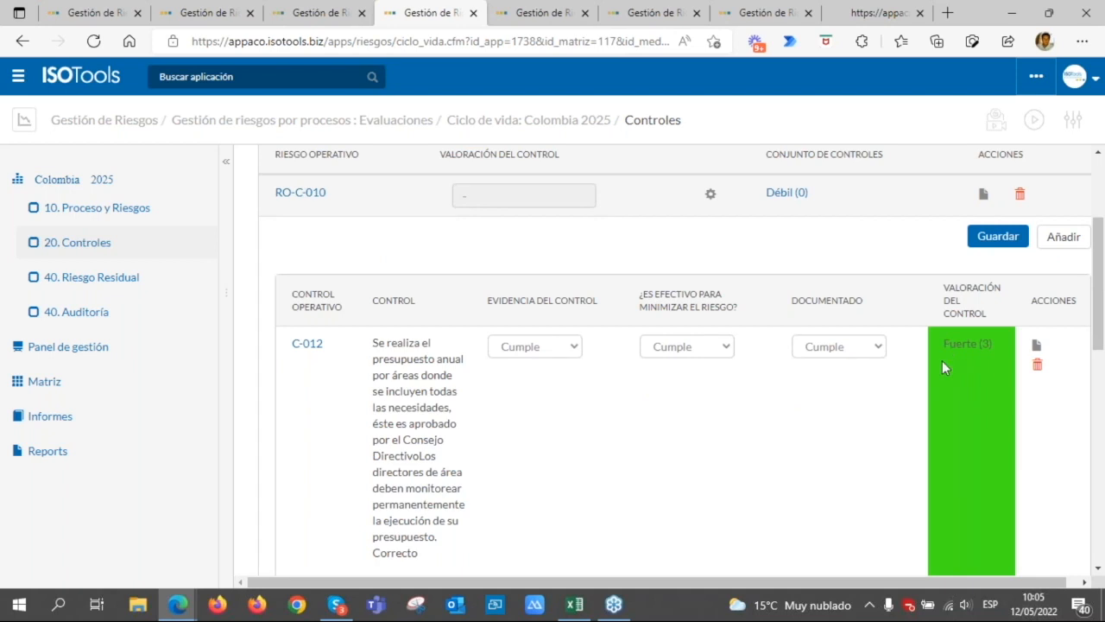
# - Review the individual valuations of C-012 and C-013 and the Conjunto de Controles column of RO-C-010
pyautogui.scroll(-2, 942, 360)
pyautogui.moveTo(955, 400); pyautogui.dragTo(973, 401)
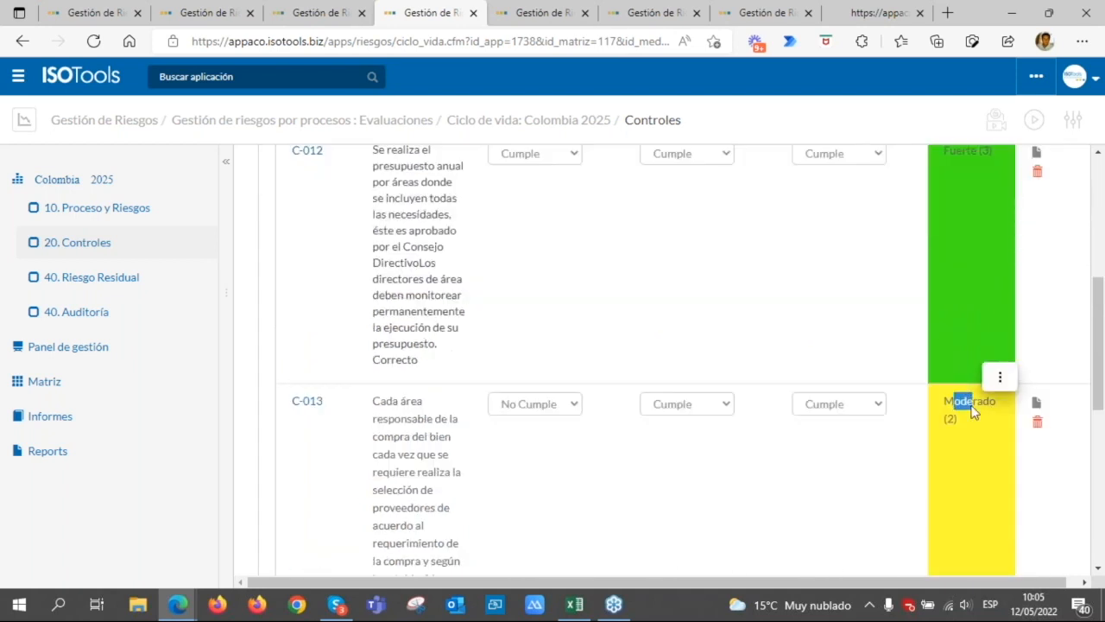
pyautogui.scroll(2, 970, 309)
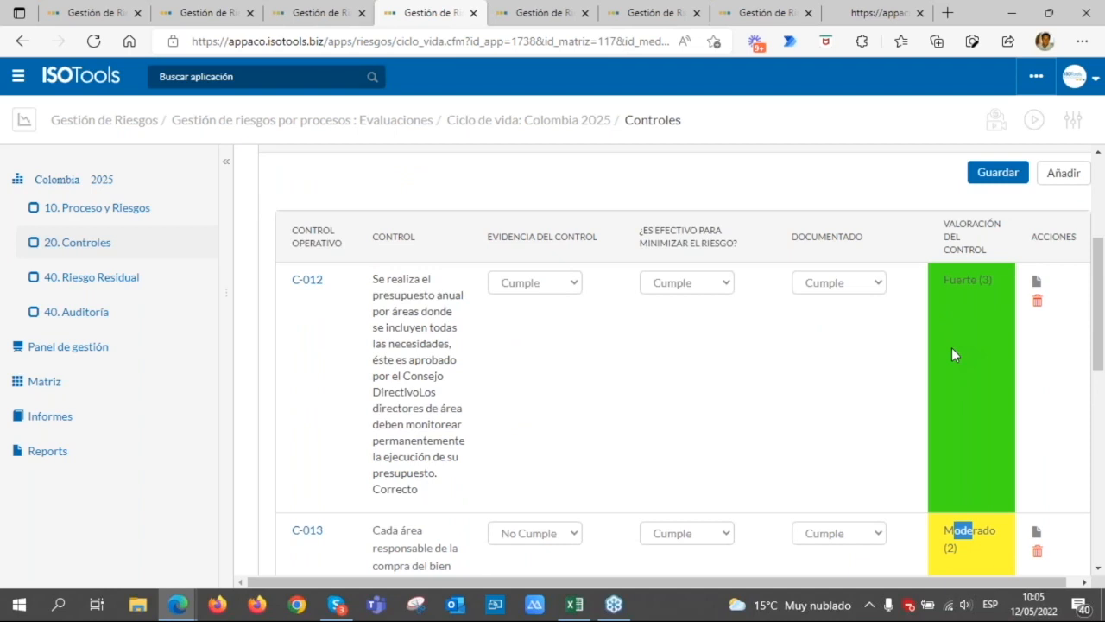
pyautogui.scroll(2, 952, 354)
pyautogui.moveTo(768, 218); pyautogui.dragTo(871, 219)
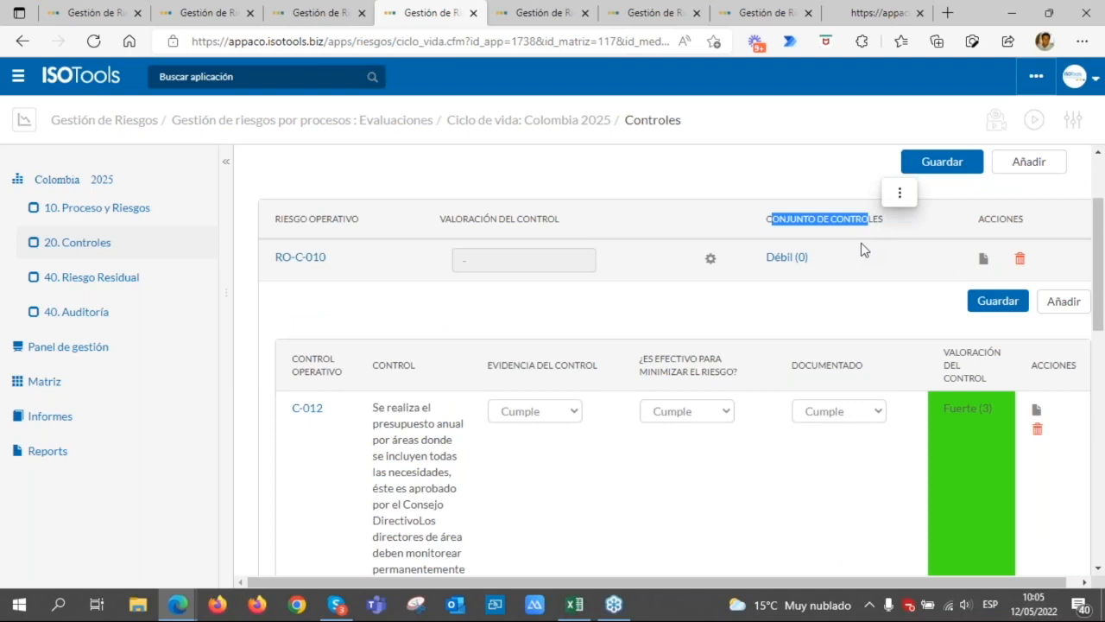
# - Save the RO-C-010 control evaluation again and expand the risk to check its overall control set rating
pyautogui.click(993, 302)
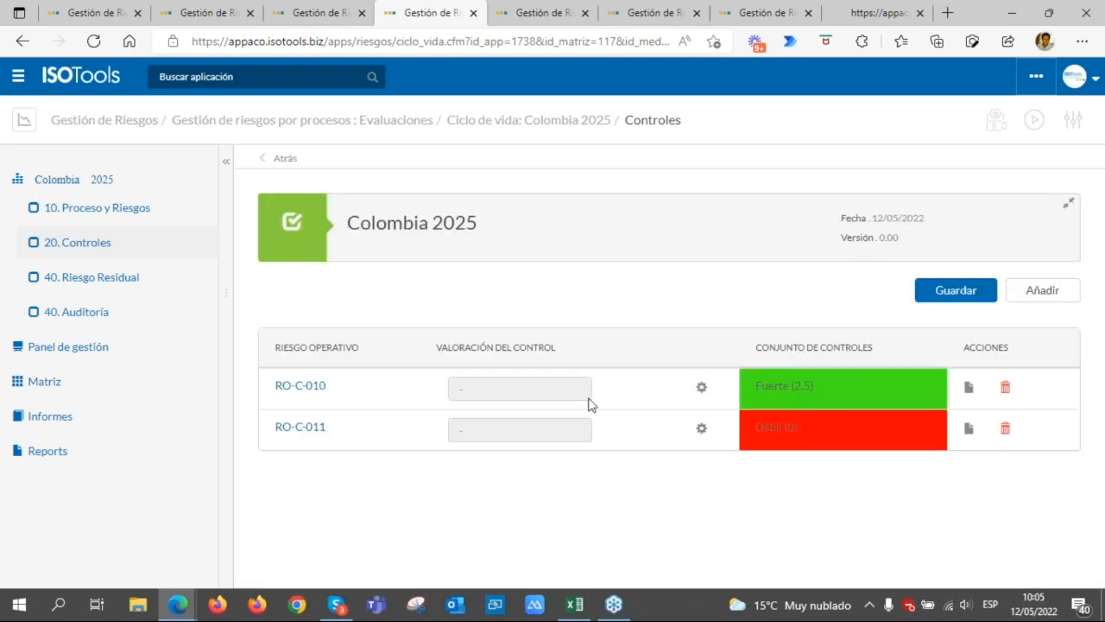
pyautogui.click(299, 395)
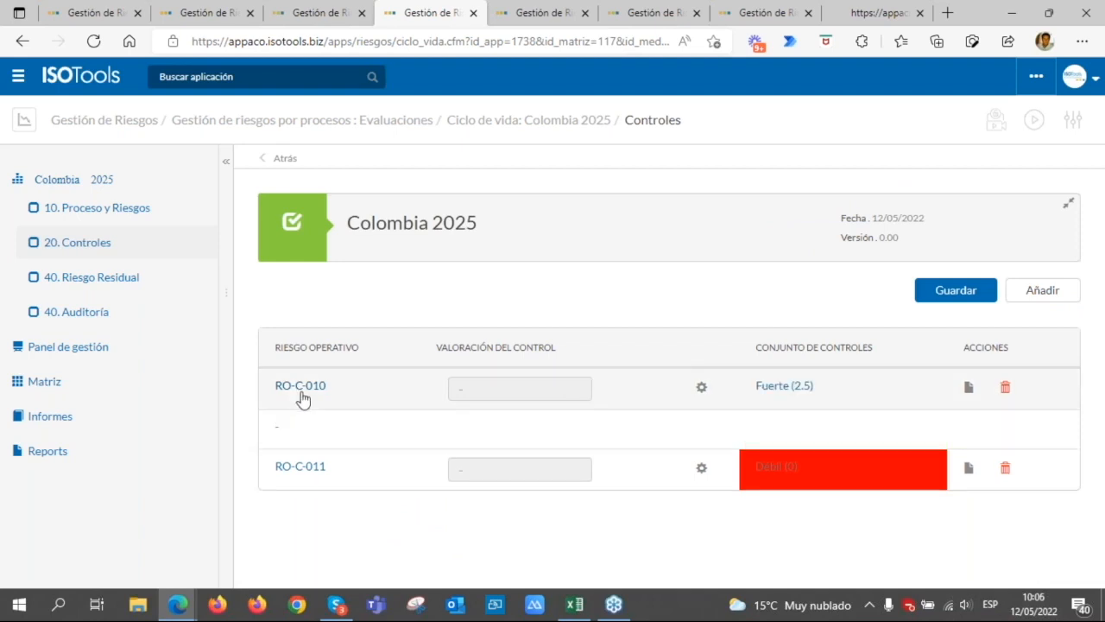
pyautogui.scroll(-2, 833, 447)
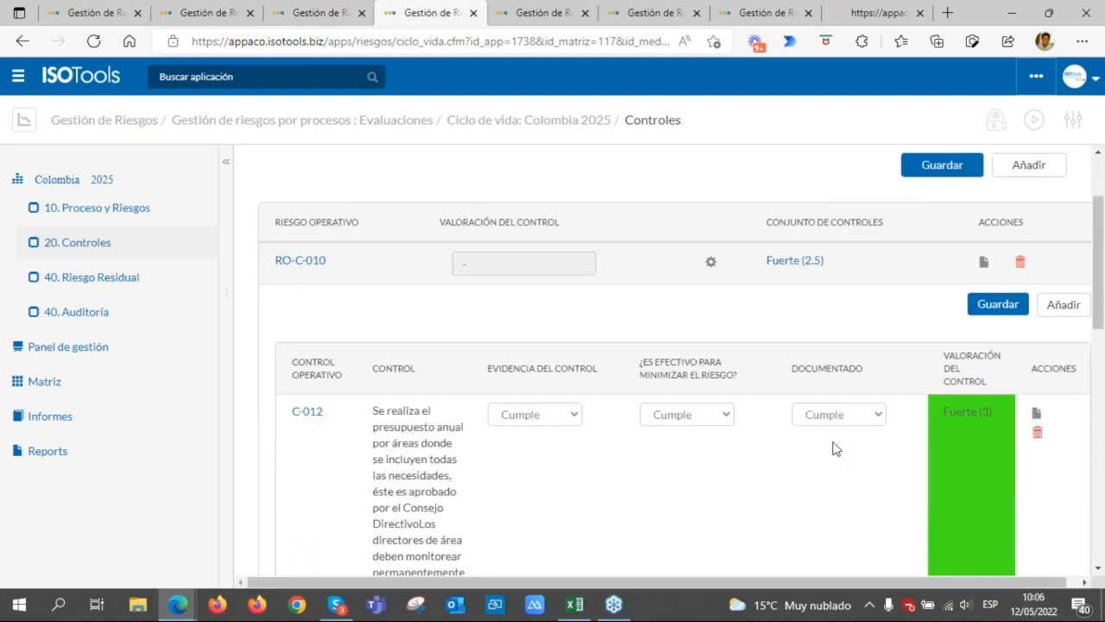
pyautogui.scroll(-2, 938, 402)
pyautogui.scroll(2, 872, 461)
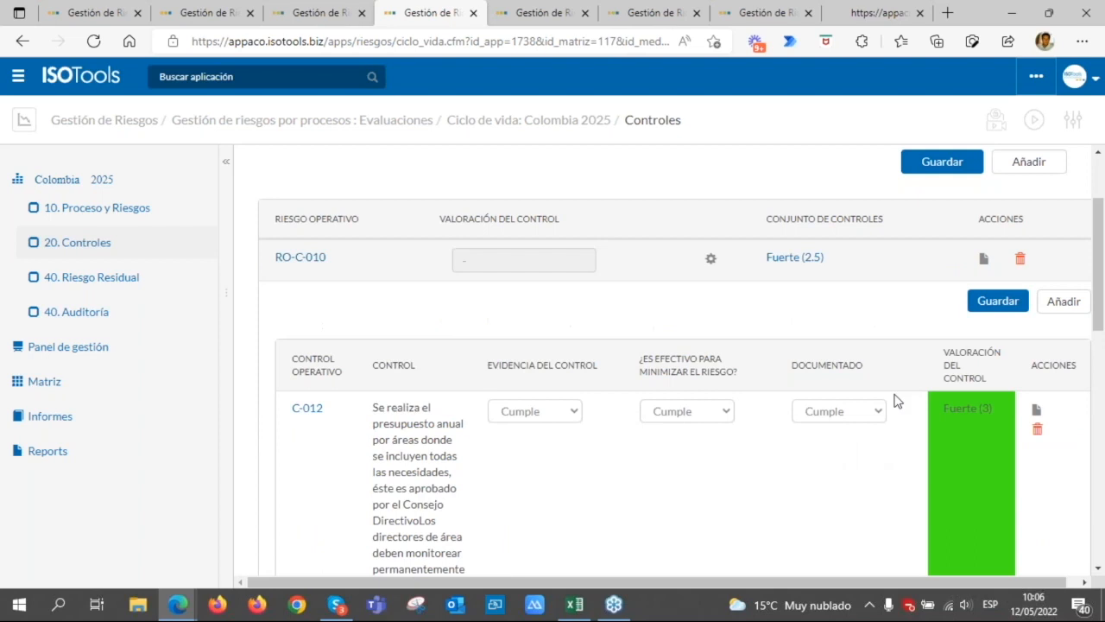
pyautogui.moveTo(767, 257); pyautogui.dragTo(829, 276)
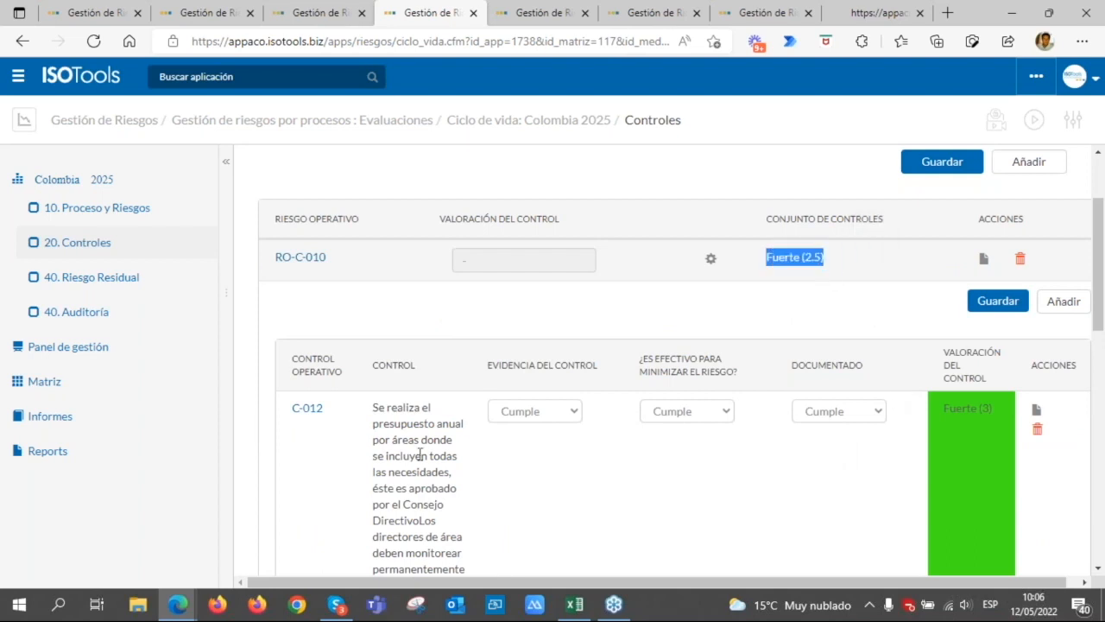
# - Open the Riesgo Residual stage with the side navigation collapsed and examine the inherent risk, control set and residual risk of each operational risk
pyautogui.click(658, 122)
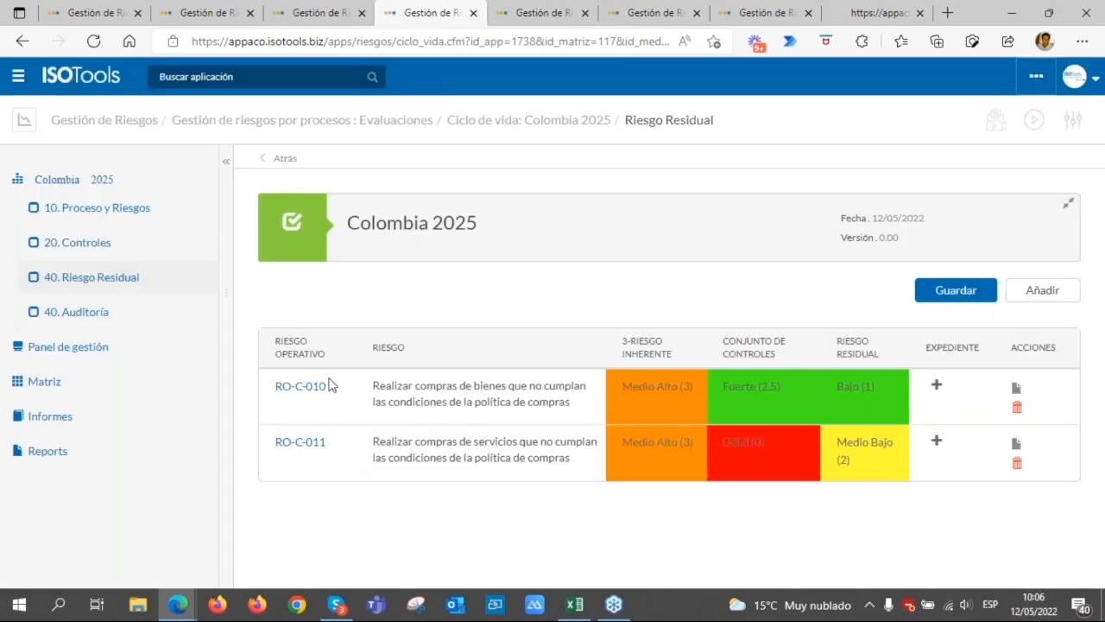
pyautogui.click(228, 159)
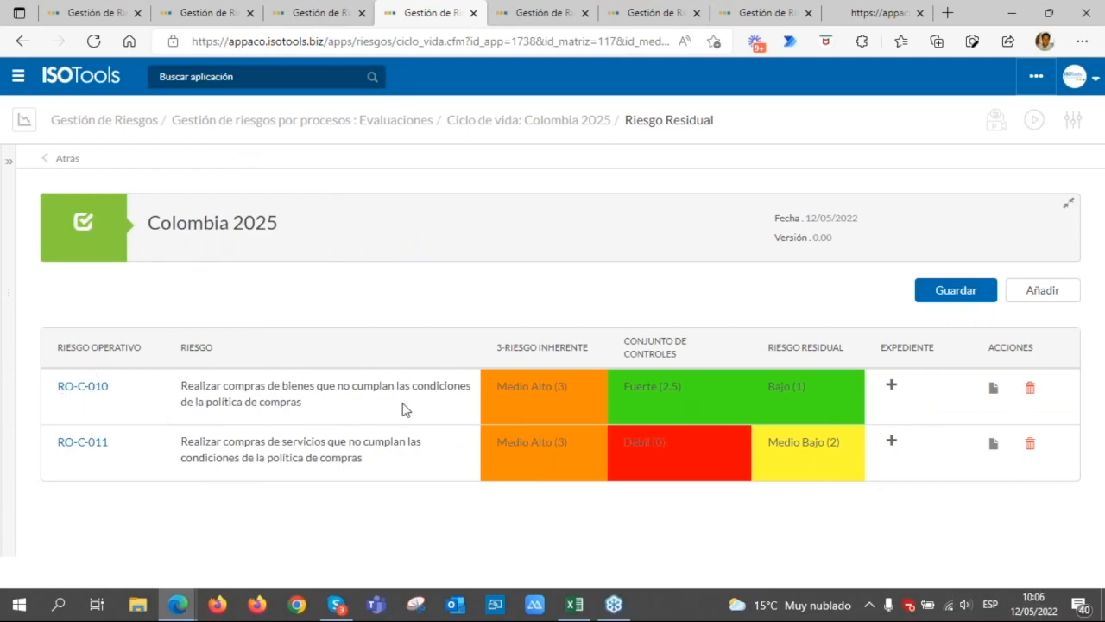
pyautogui.moveTo(65, 350); pyautogui.dragTo(121, 349)
pyautogui.moveTo(509, 348); pyautogui.dragTo(563, 357)
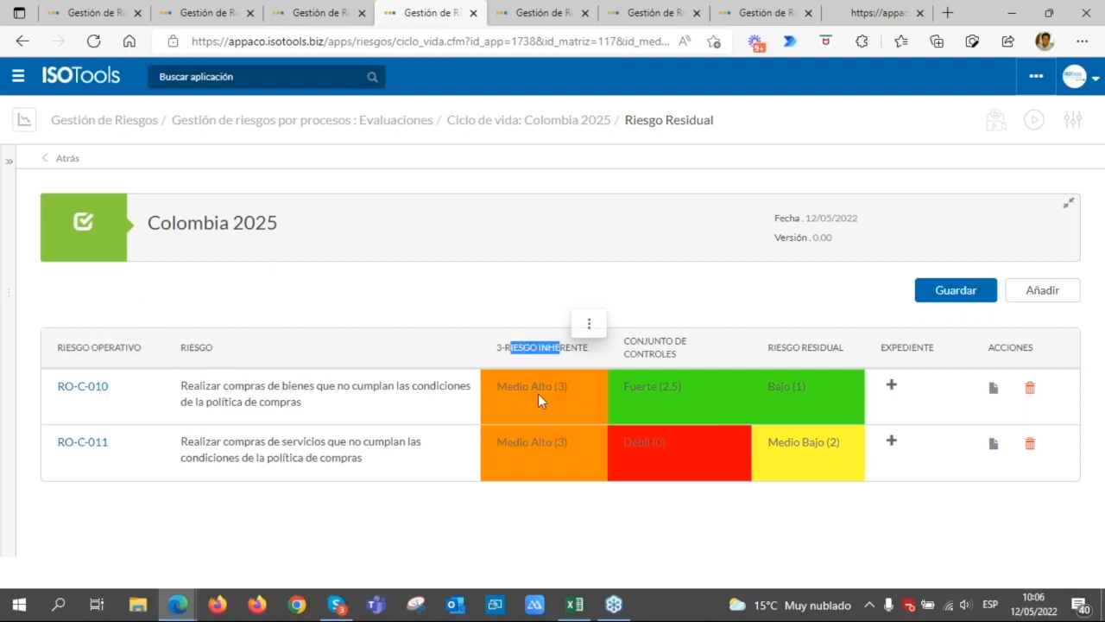
pyautogui.click(653, 365)
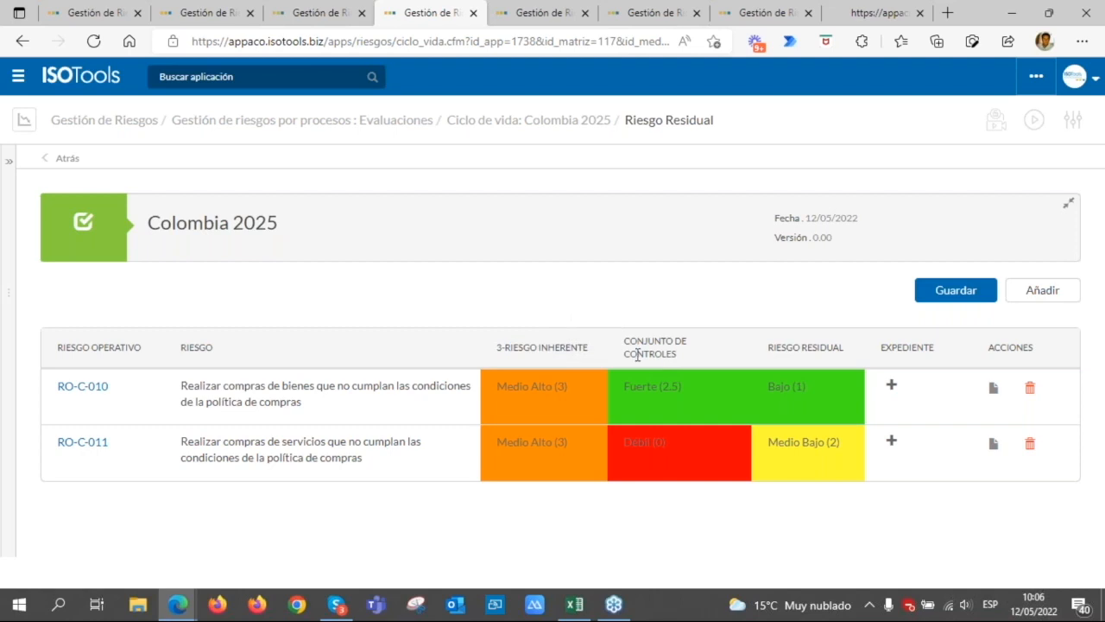
pyautogui.moveTo(637, 355); pyautogui.dragTo(663, 356)
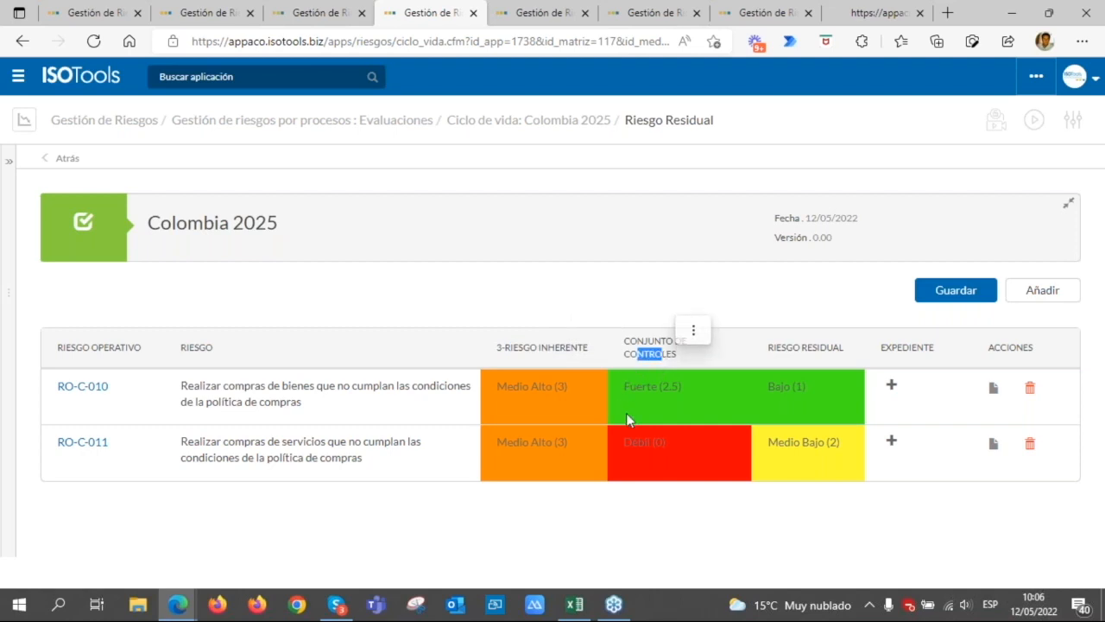
pyautogui.click(786, 346)
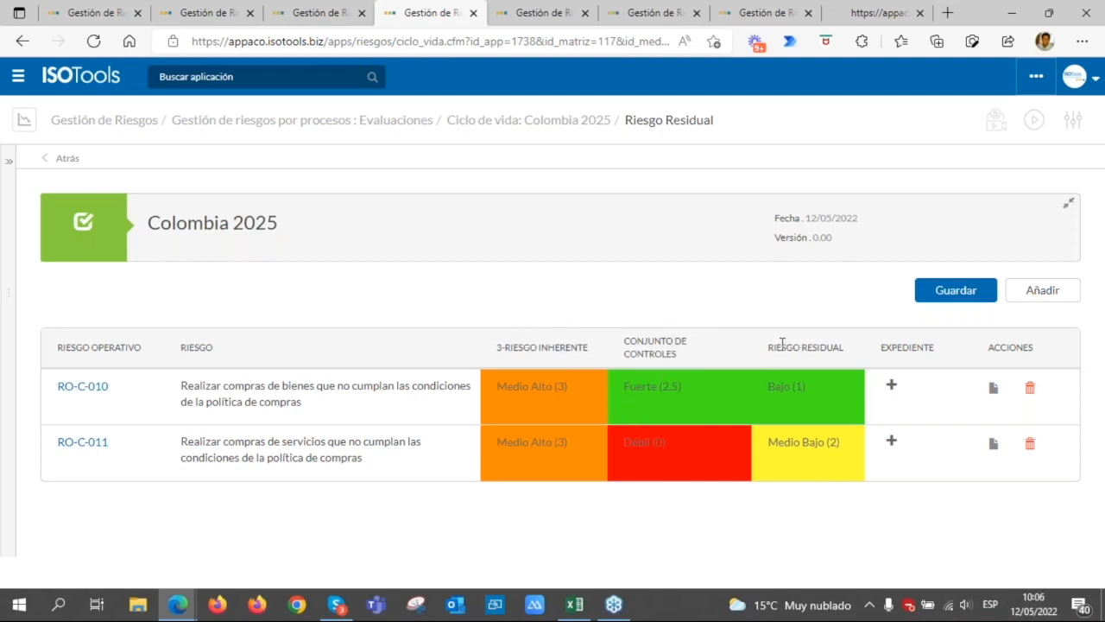
pyautogui.moveTo(781, 346); pyautogui.dragTo(809, 351)
# - Create a risk treatment plan for RO-C-010 described as "Optimización protocolo para la adquisición de bienes y servicios" with type Mitigar
pyautogui.click(892, 388)
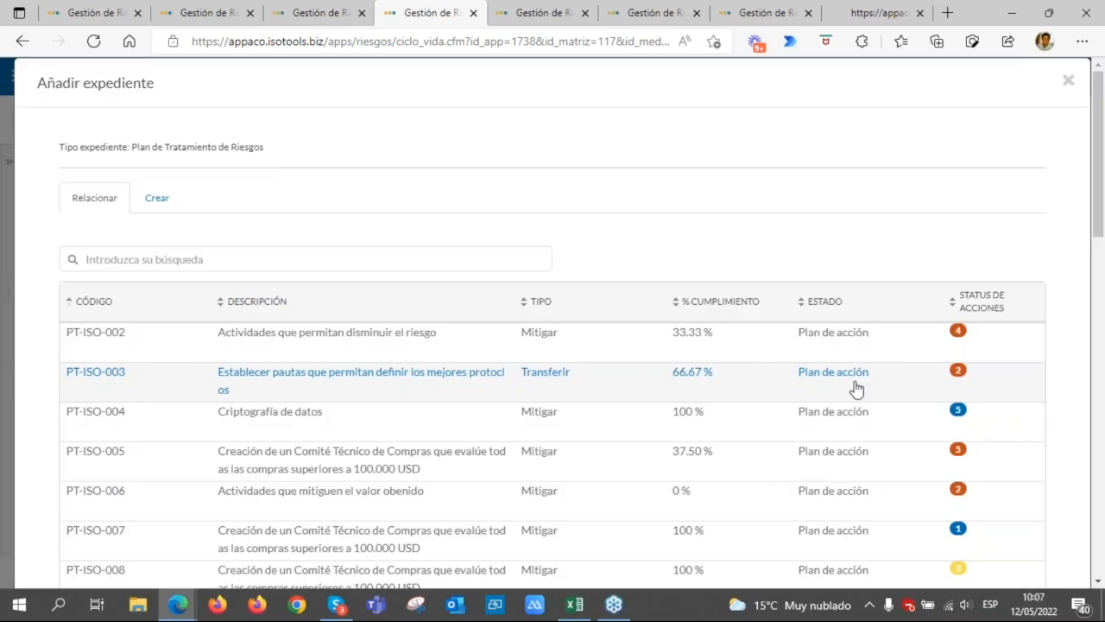
pyautogui.scroll(-2, 853, 393)
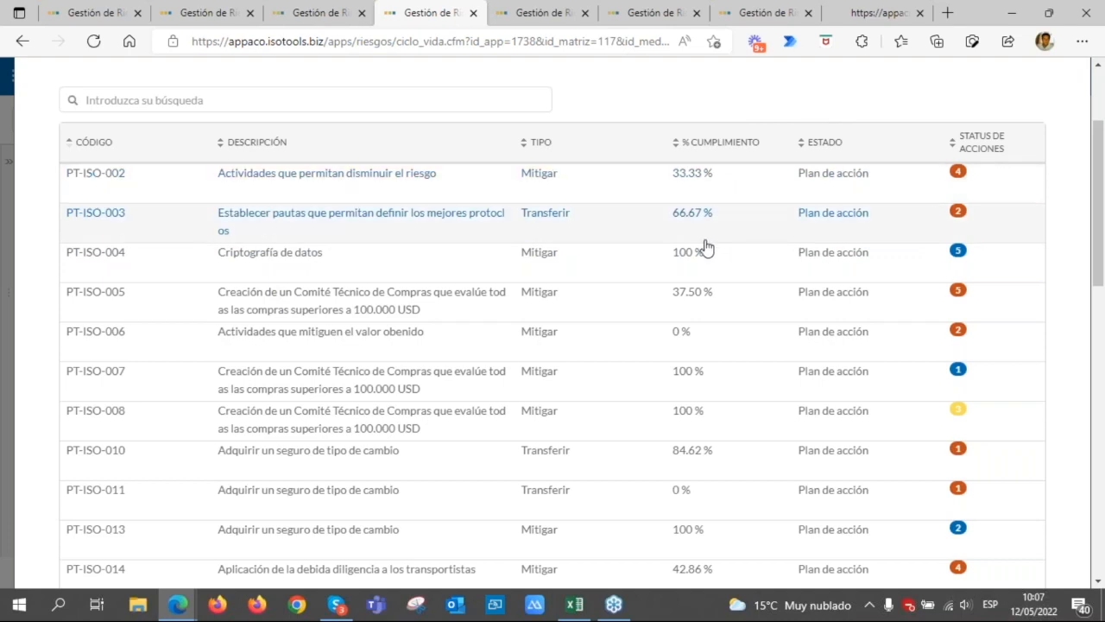
pyautogui.click(156, 198)
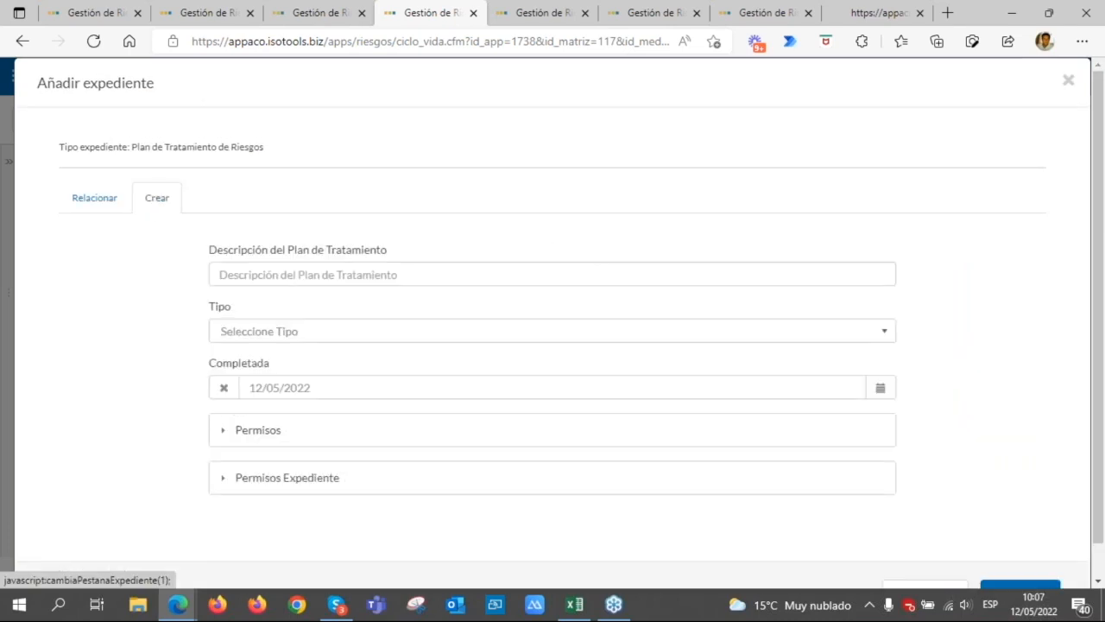
pyautogui.scroll(-1, 313, 250)
pyautogui.click(313, 245)
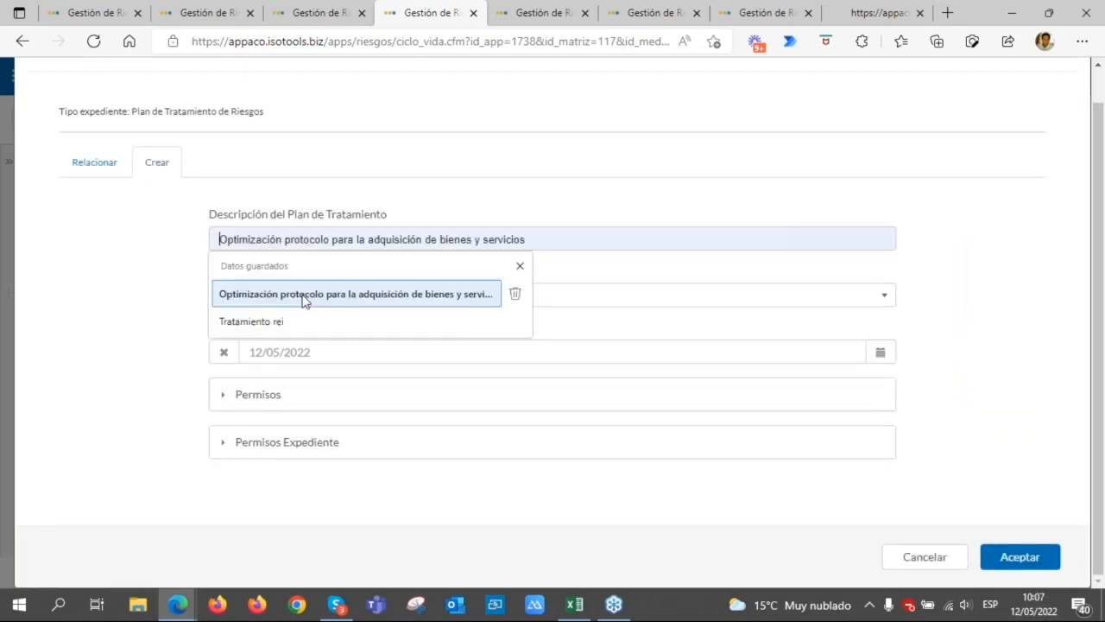
pyautogui.click(303, 297)
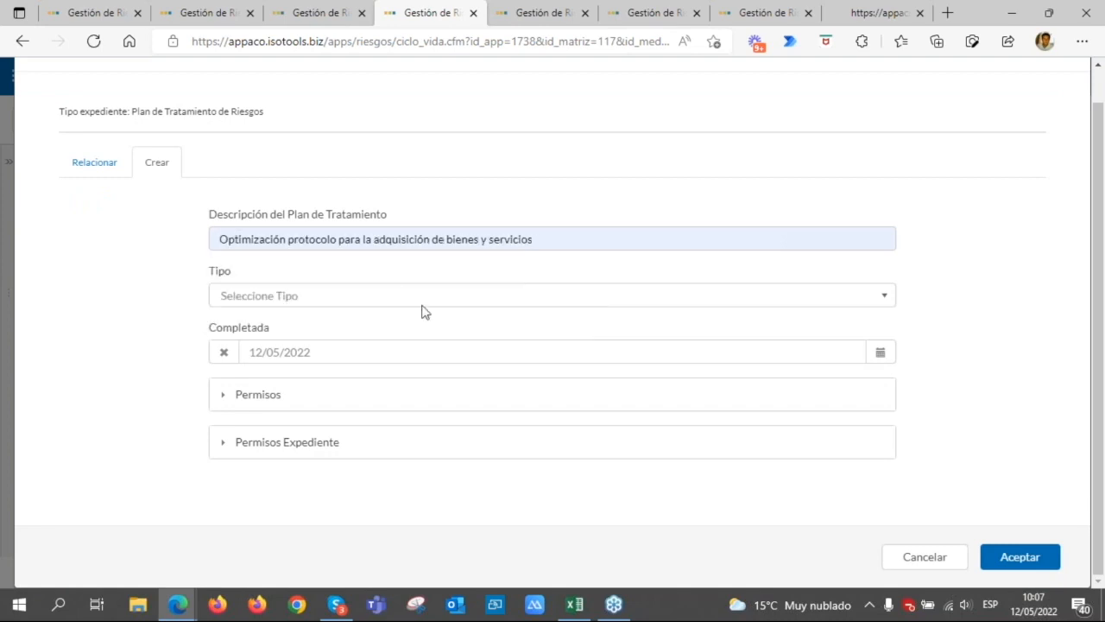
pyautogui.click(405, 298)
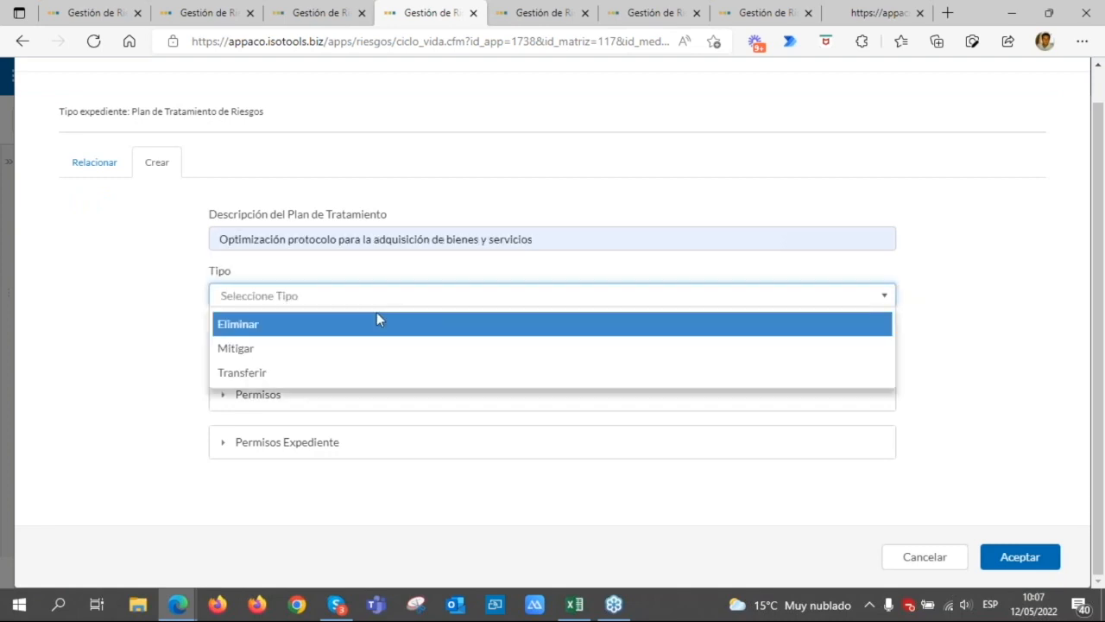
pyautogui.click(329, 348)
pyautogui.click(1019, 557)
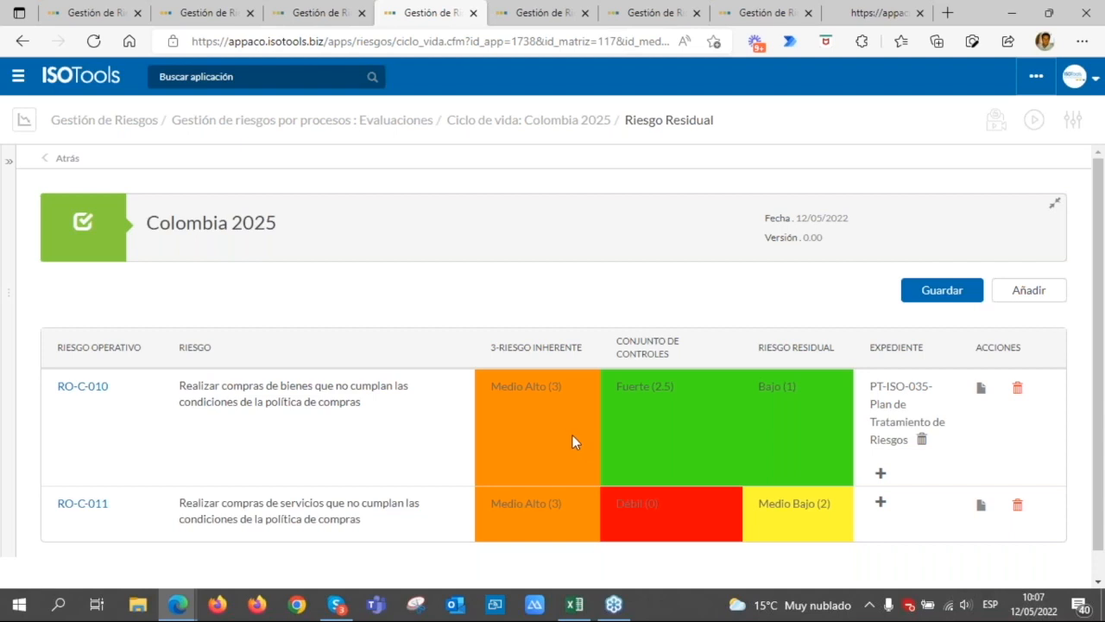
# - Open the treatment plan record linked to RO-C-010 and review its relations and plan details
pyautogui.scroll(-1, 890, 424)
pyautogui.click(890, 417)
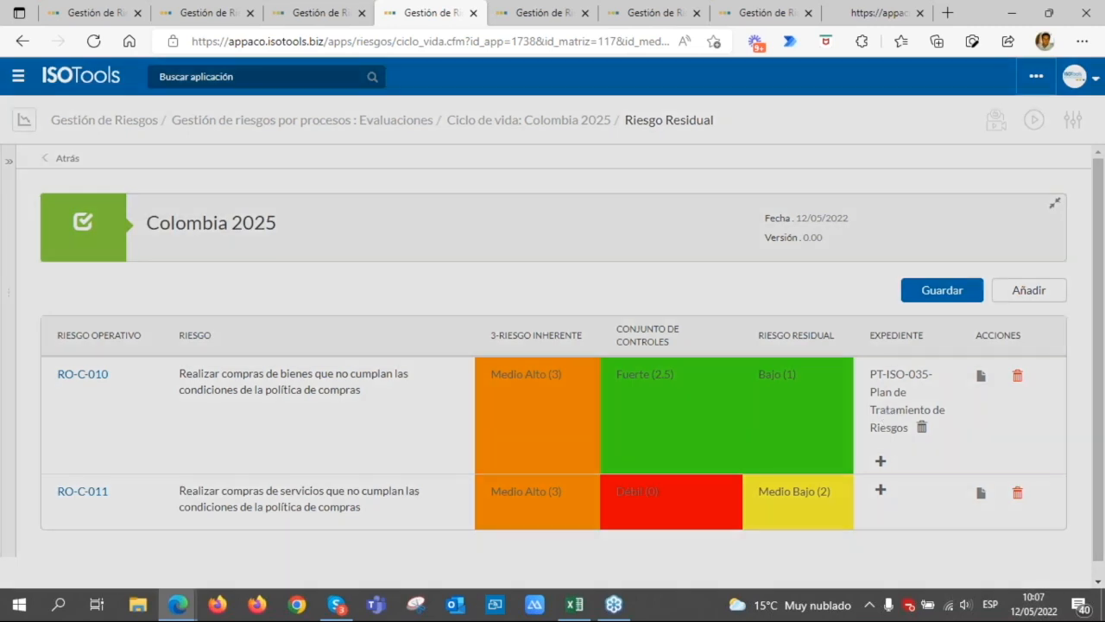
pyautogui.scroll(-2, 593, 414)
pyautogui.moveTo(235, 241); pyautogui.dragTo(248, 241)
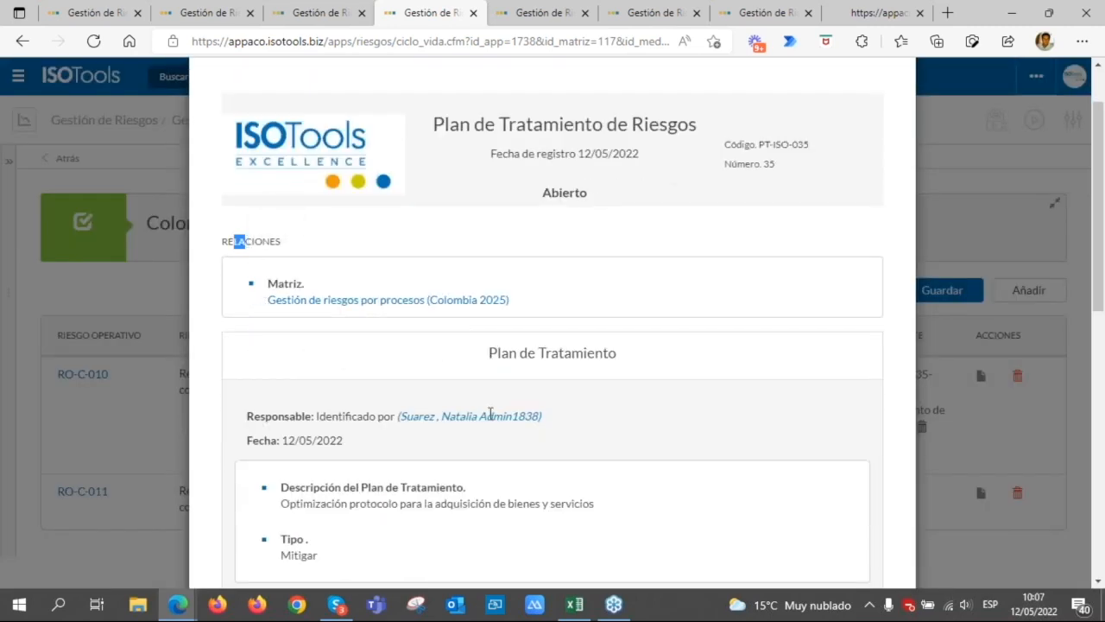
# - Add a treatment action described as "ENTRENAMIENTO EN ADMINISTRACIÓN DE LA CAPACITACIÓN EN ISOTOOLS", starting 12/05/2022 and due 20/05/2022
pyautogui.scroll(-3, 526, 332)
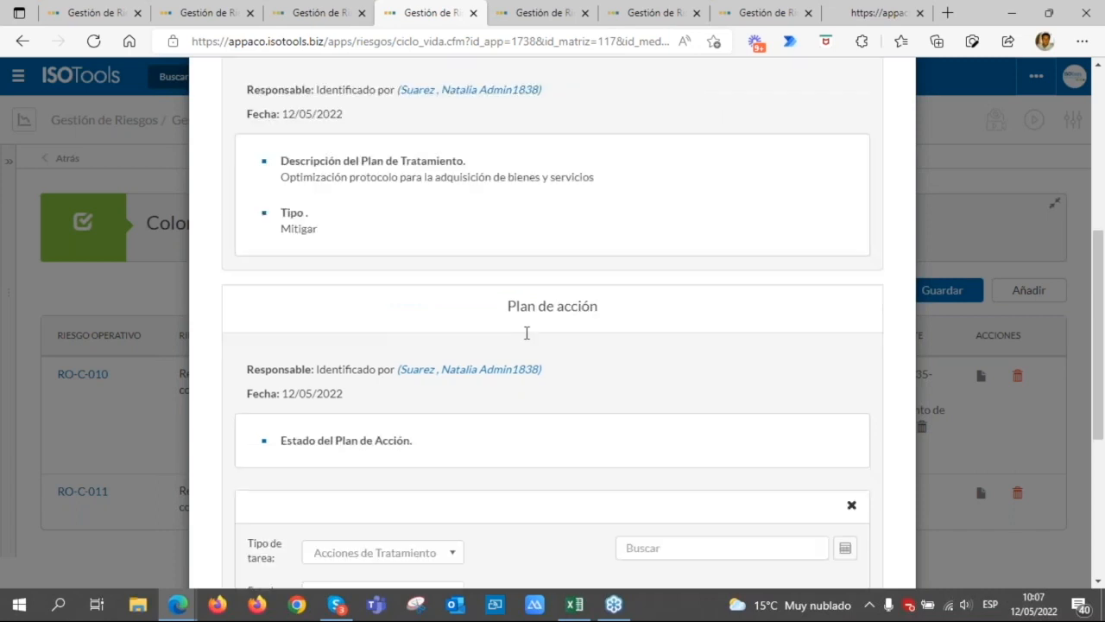
pyautogui.scroll(-3, 527, 332)
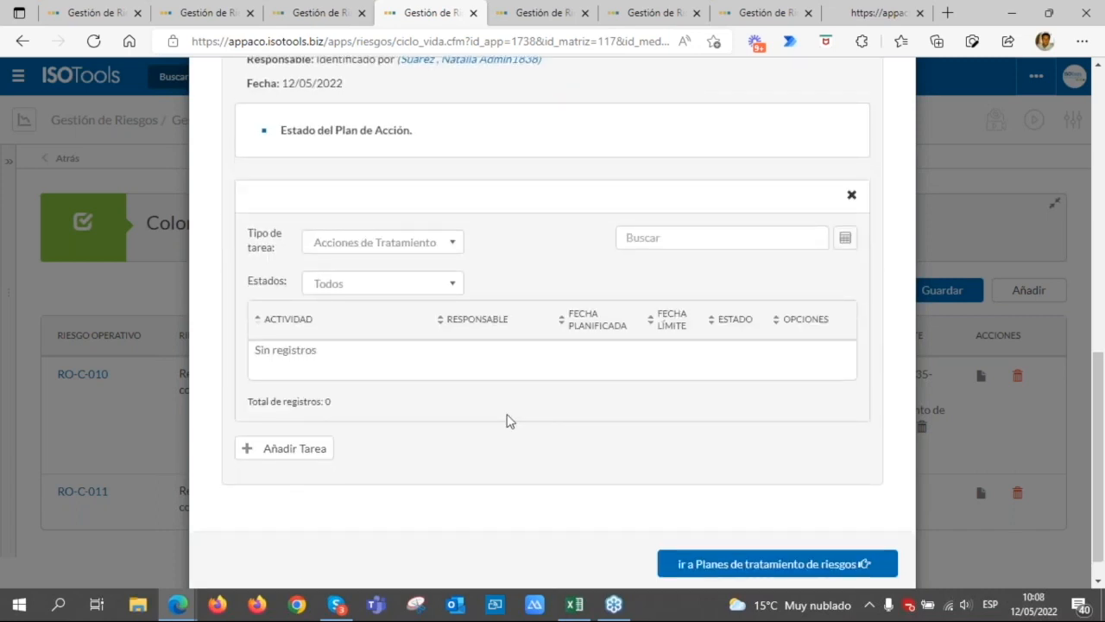
pyautogui.scroll(-3, 509, 423)
pyautogui.click(372, 326)
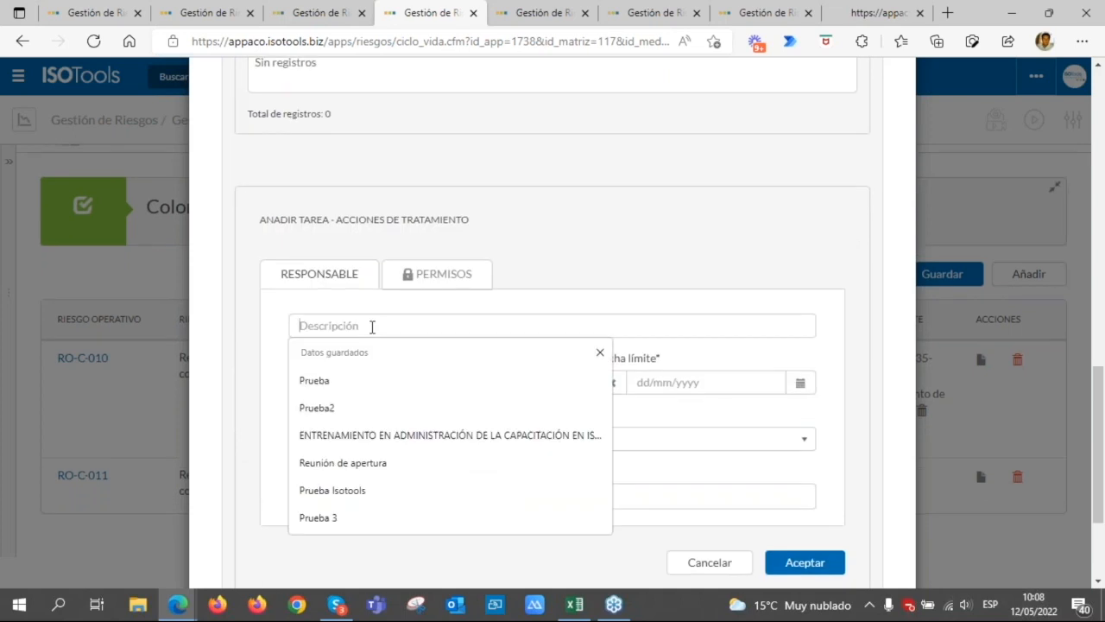
pyautogui.click(349, 440)
pyautogui.click(493, 388)
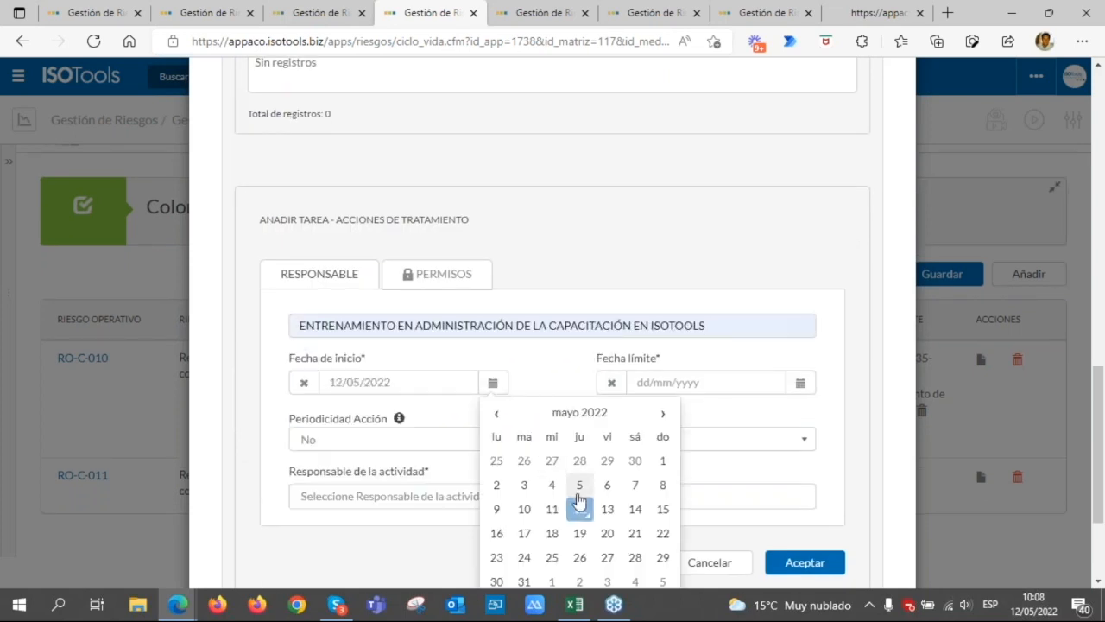
pyautogui.click(580, 508)
pyautogui.click(802, 383)
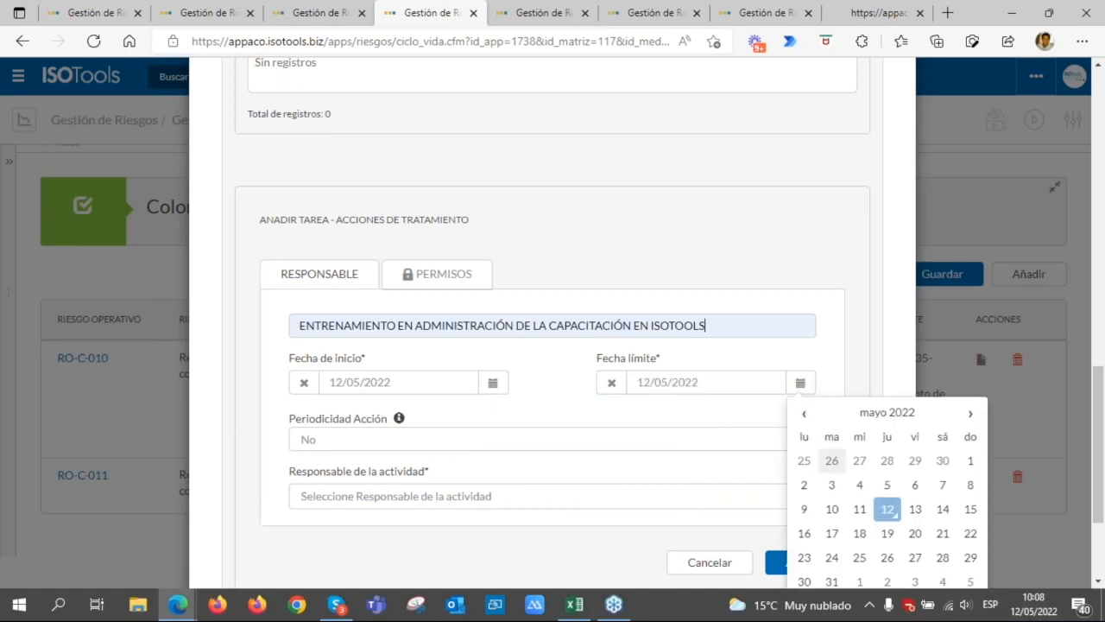
pyautogui.click(913, 533)
# - Assign the administrator as responsible for the activity, accept the treatment task and close the plan record
pyautogui.scroll(-1, 615, 491)
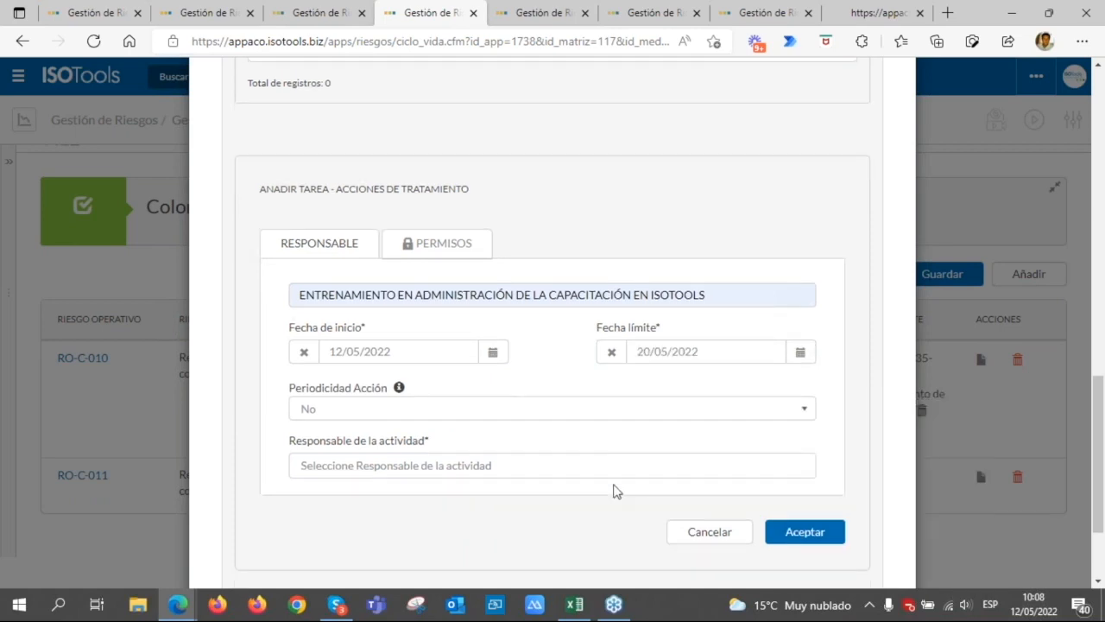
pyautogui.scroll(-1, 612, 491)
pyautogui.scroll(-1, 612, 491)
pyautogui.click(456, 420)
pyautogui.write('ADMI')
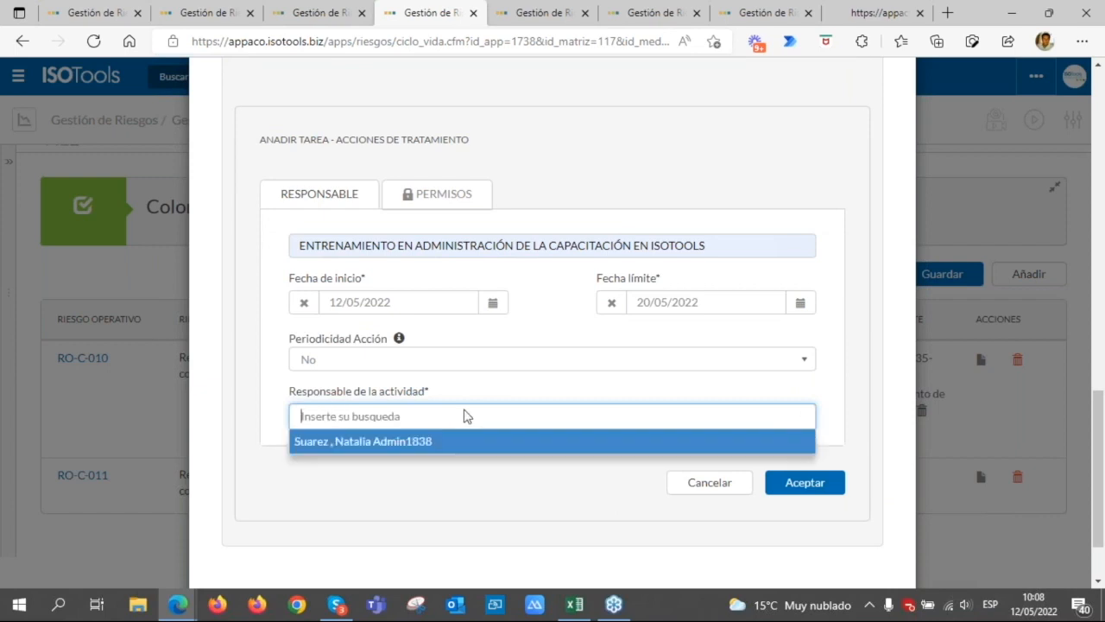
pyautogui.click(448, 441)
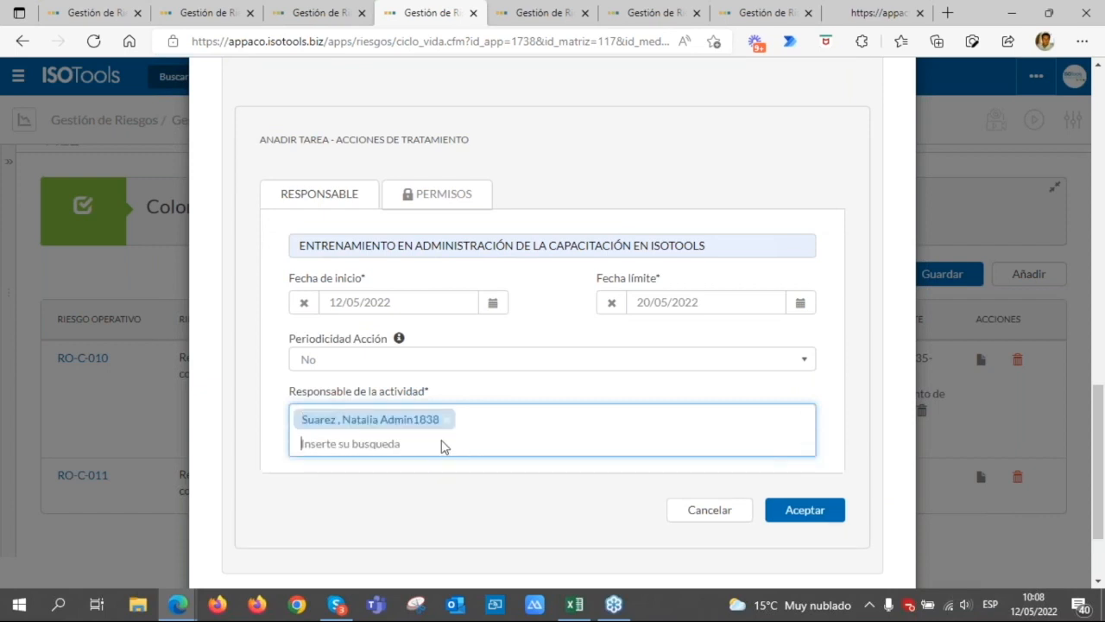
pyautogui.click(796, 511)
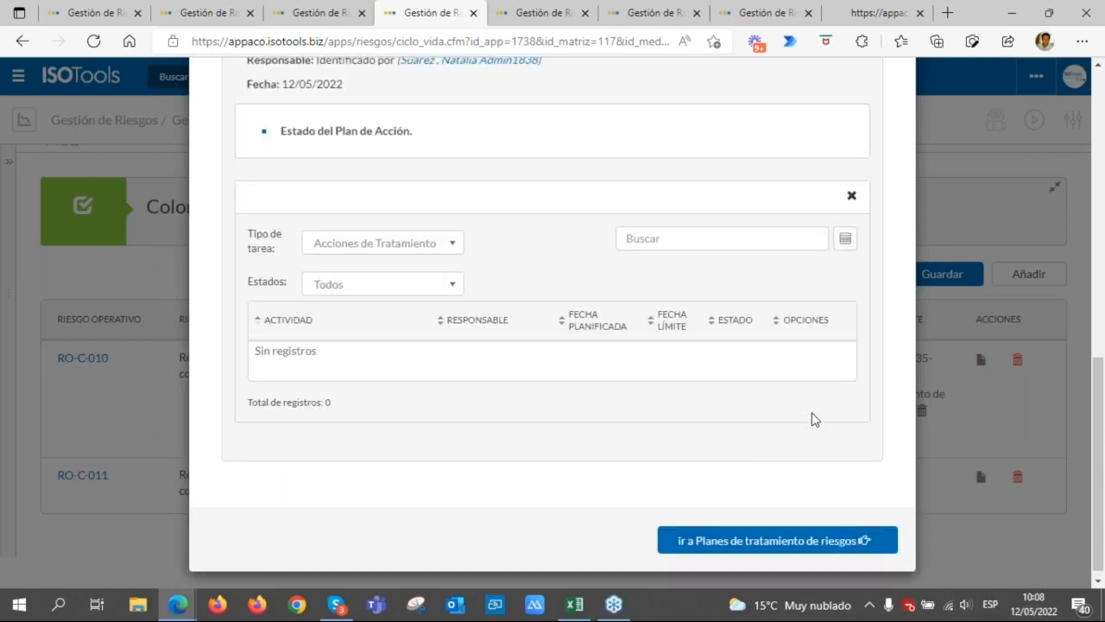
pyautogui.scroll(8, 815, 420)
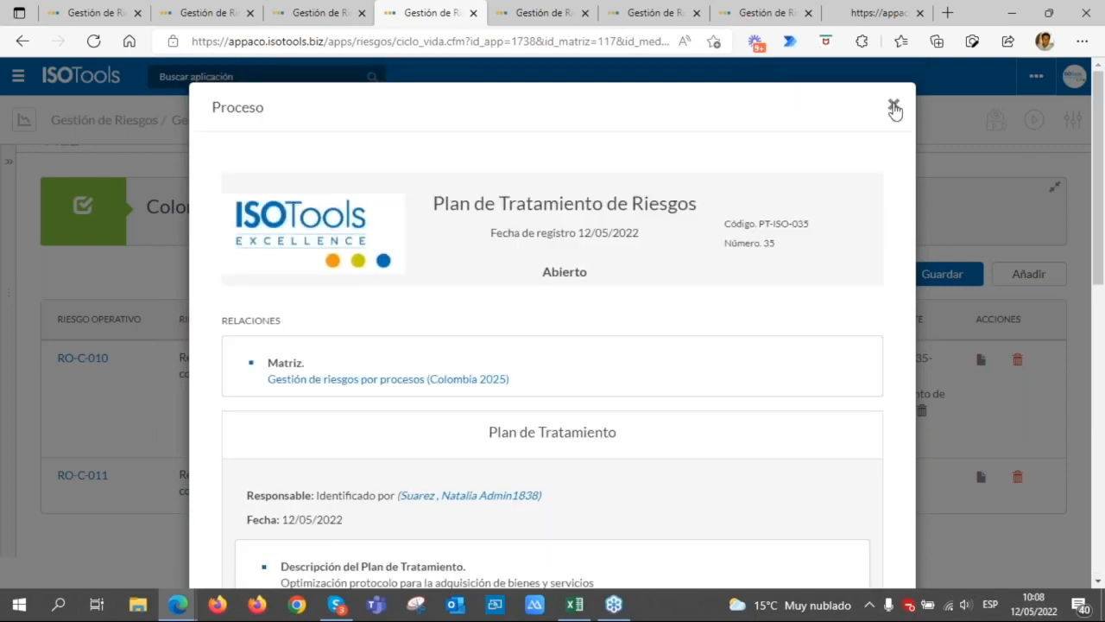
pyautogui.click(894, 106)
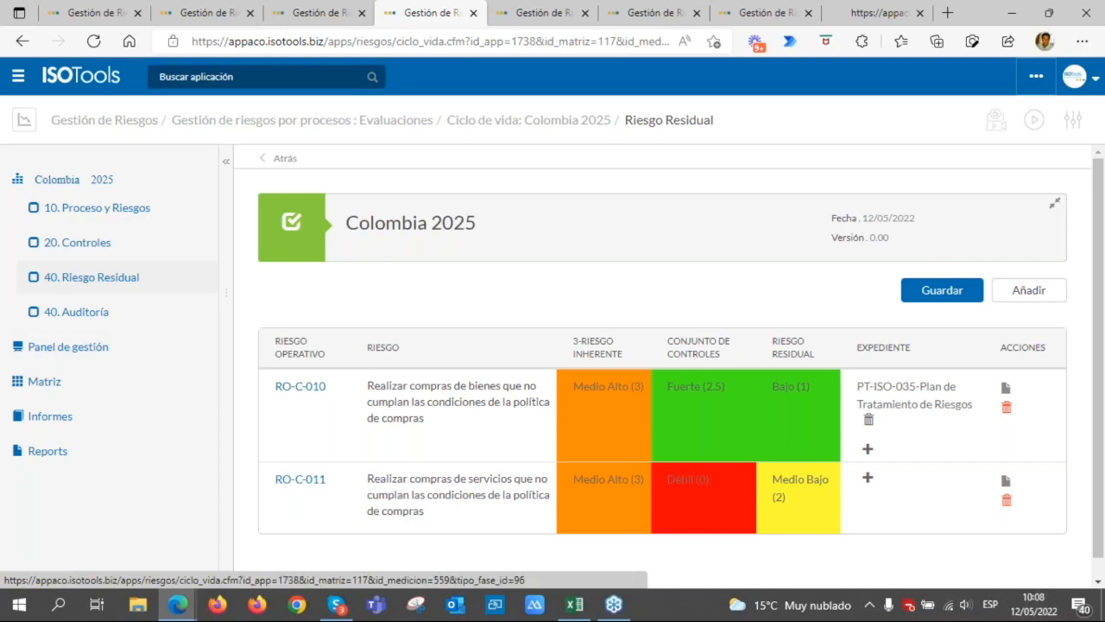
# - Review the heat maps in the Colombia 2021 management panel and the Colombia 2021 Proceso y Riesgos stage
pyautogui.click(93, 13)
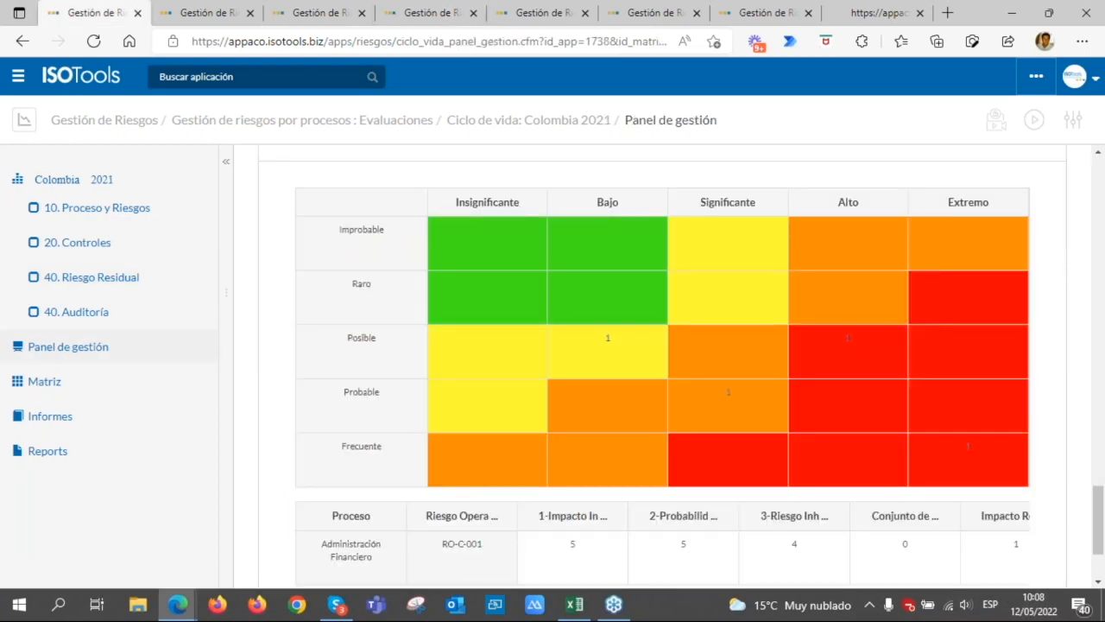
pyautogui.scroll(15, 669, 308)
pyautogui.scroll(5, 667, 313)
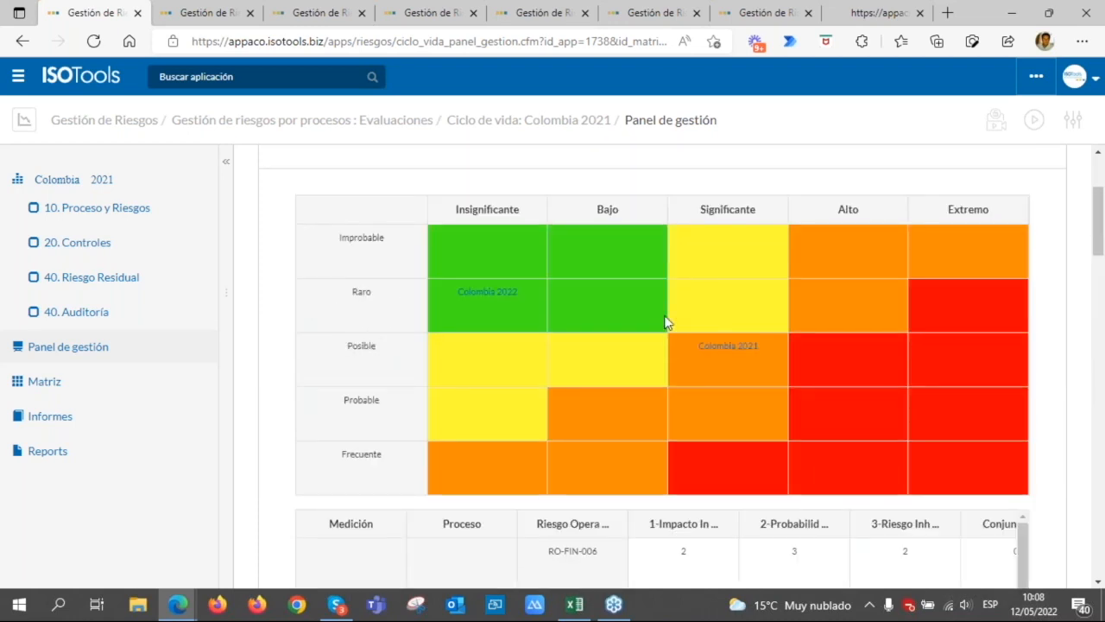
pyautogui.click(198, 15)
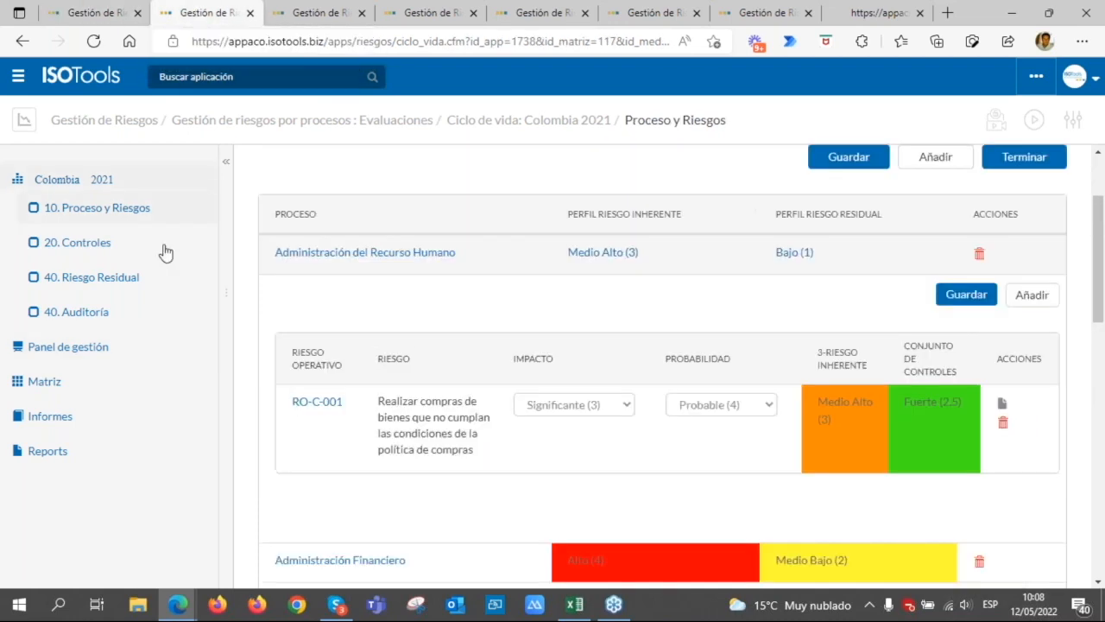
# - Open the Matriz view of the Colombia 2025 evaluation and export it to Excel
pyautogui.click(443, 10)
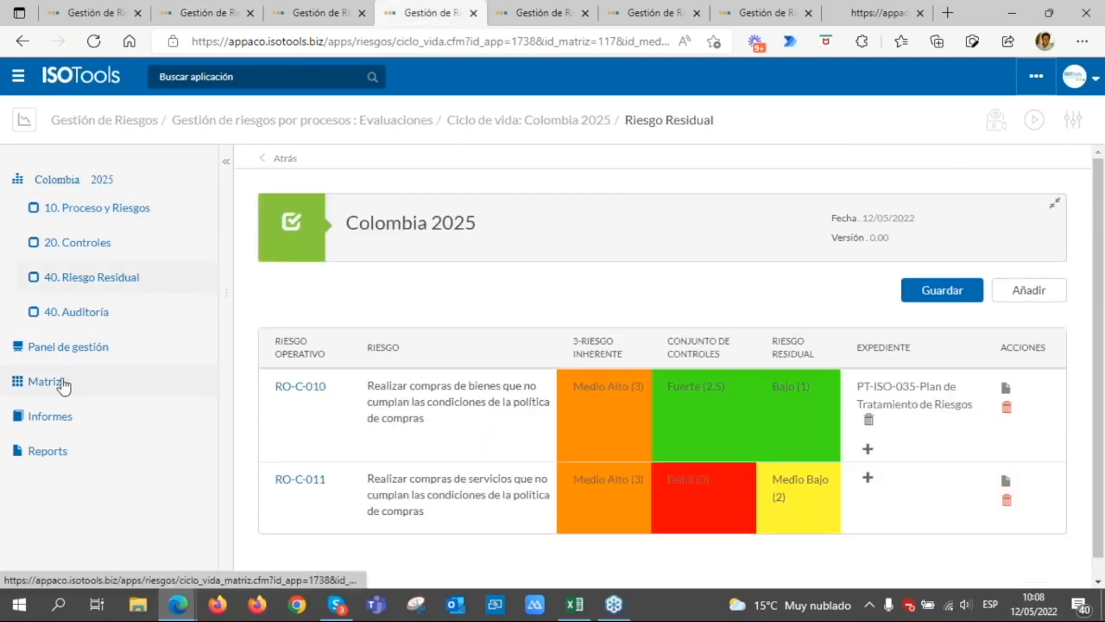
pyautogui.click(61, 383)
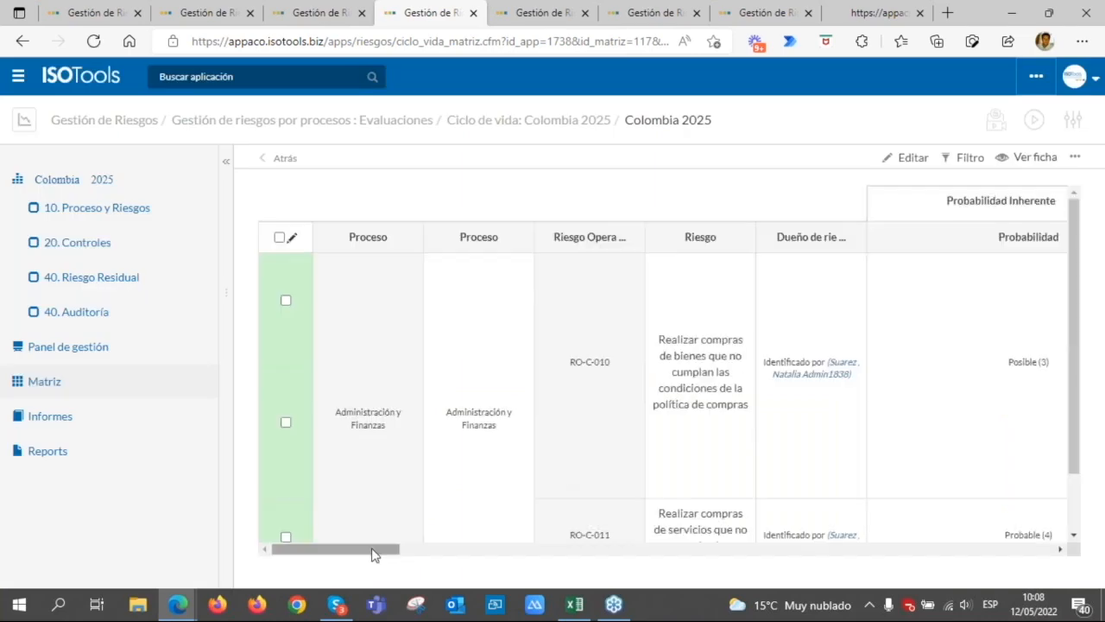
pyautogui.moveTo(373, 553)
pyautogui.mouseDown()
pyautogui.moveTo(984, 544)
pyautogui.moveTo(353, 549)
pyautogui.mouseUp()
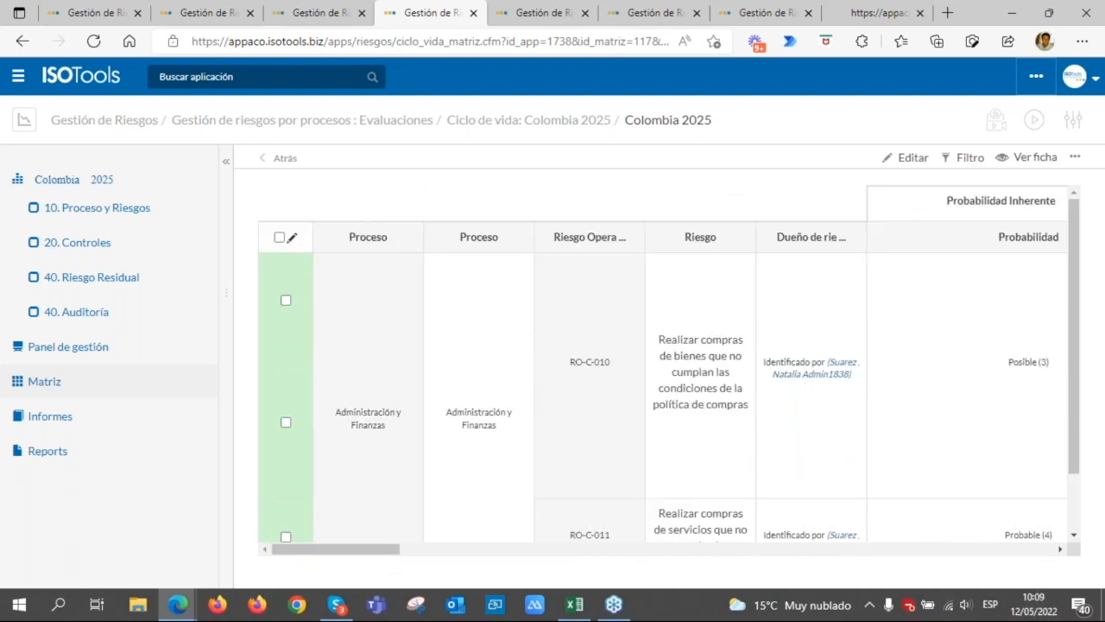
pyautogui.click(1075, 157)
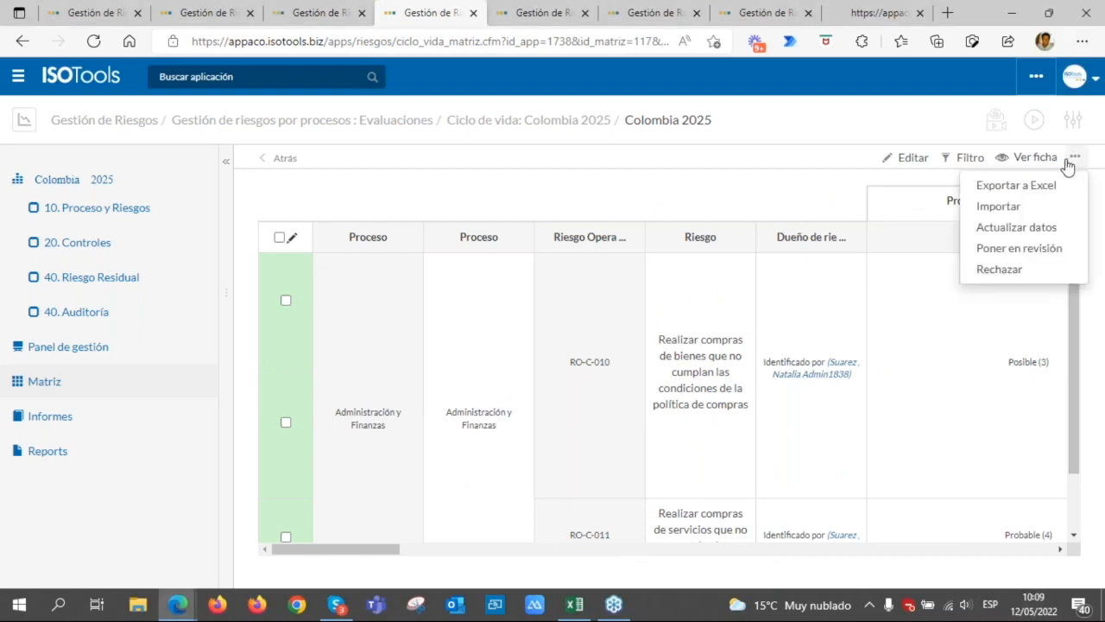
pyautogui.click(1047, 188)
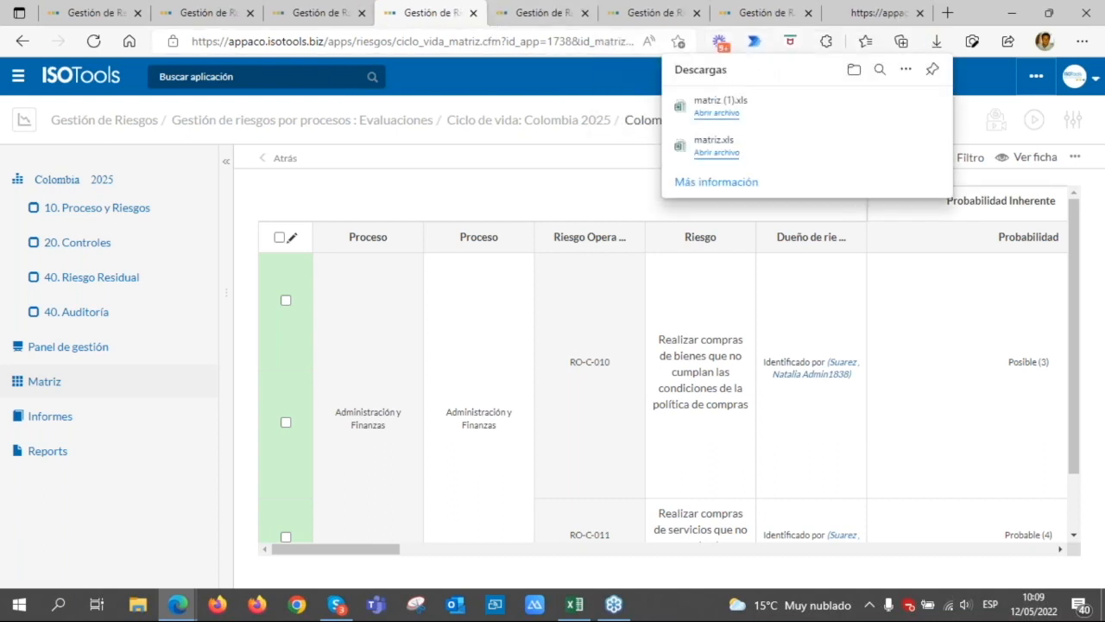
pyautogui.click(486, 190)
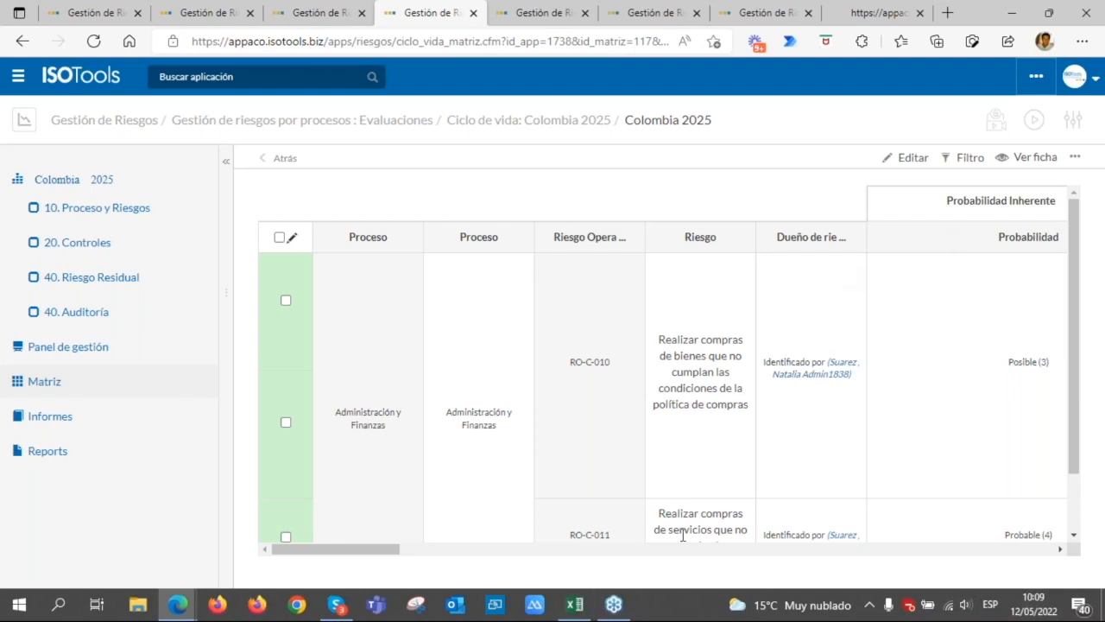
# - Switch to plantilla_matriz.csv in Excel and examine the process, risk, rating and control data in A2:H5
pyautogui.moveTo(584, 609)
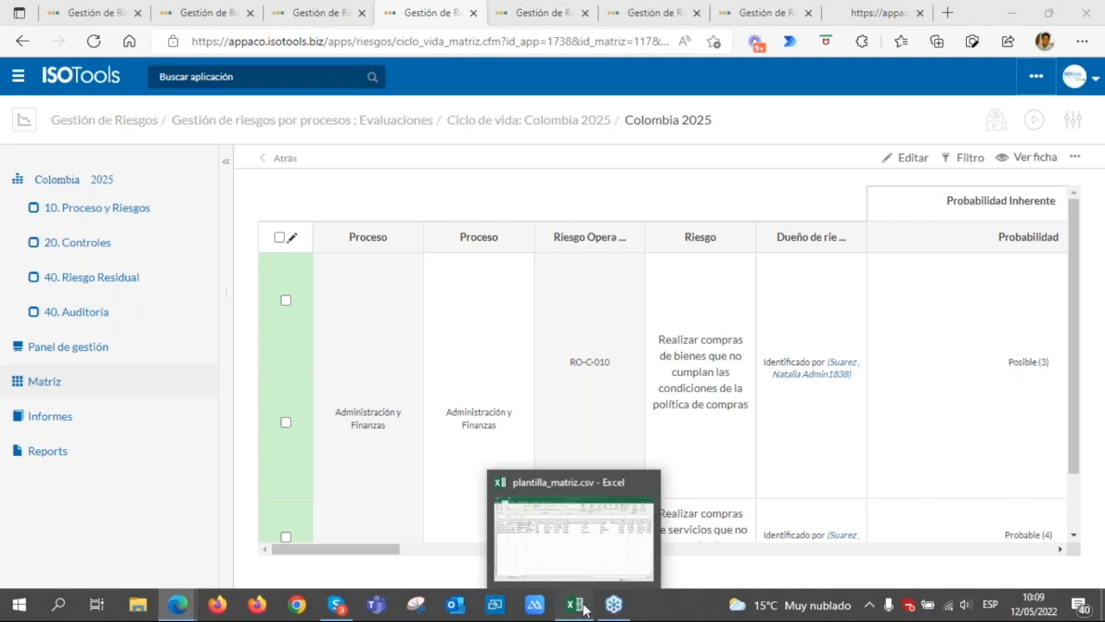
pyautogui.click(583, 608)
pyautogui.moveTo(48, 184); pyautogui.dragTo(520, 252)
pyautogui.click(443, 235)
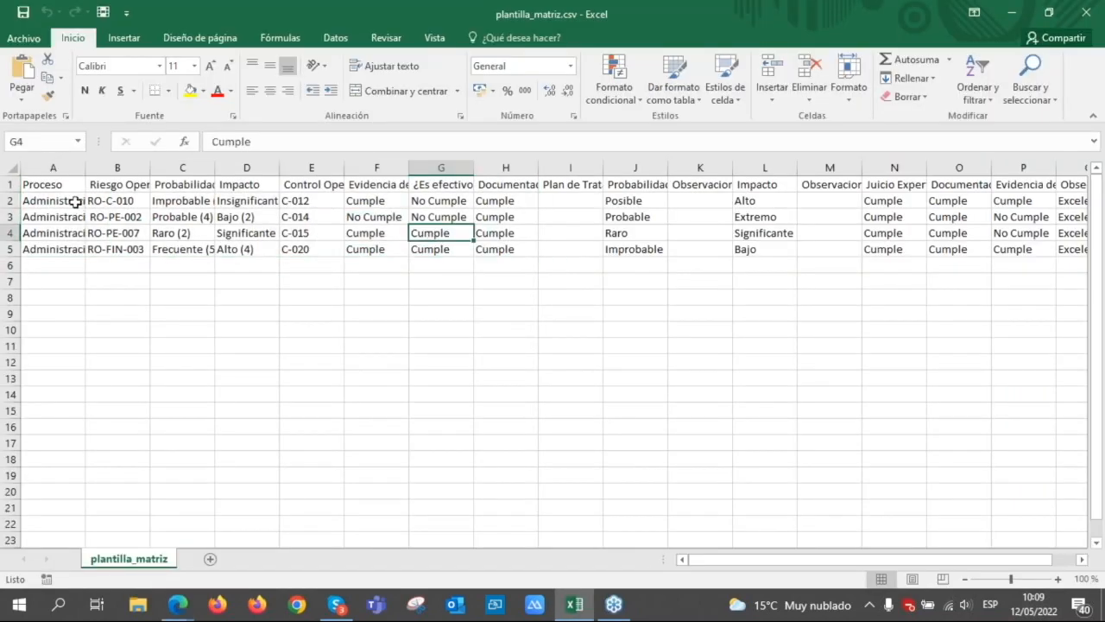
pyautogui.click(75, 205)
pyautogui.moveTo(75, 205); pyautogui.dragTo(523, 251)
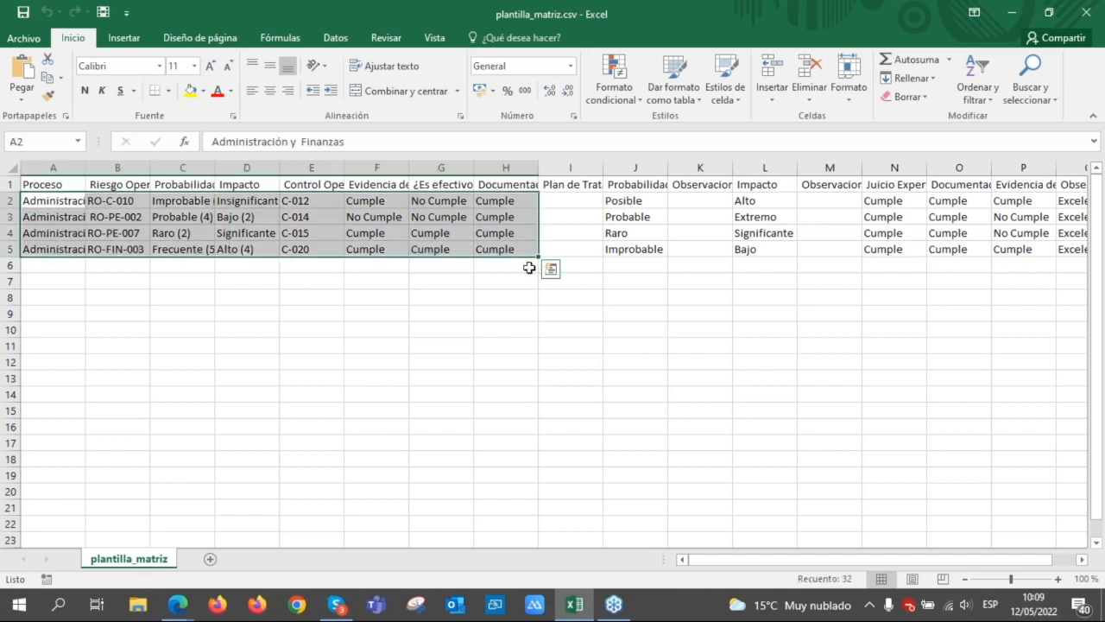
# - Return to the Colombia 2025 matrix in the browser and load plantilla_matriz.csv from the desktop as a CSV update
pyautogui.hotkey('alt', 'Tab')
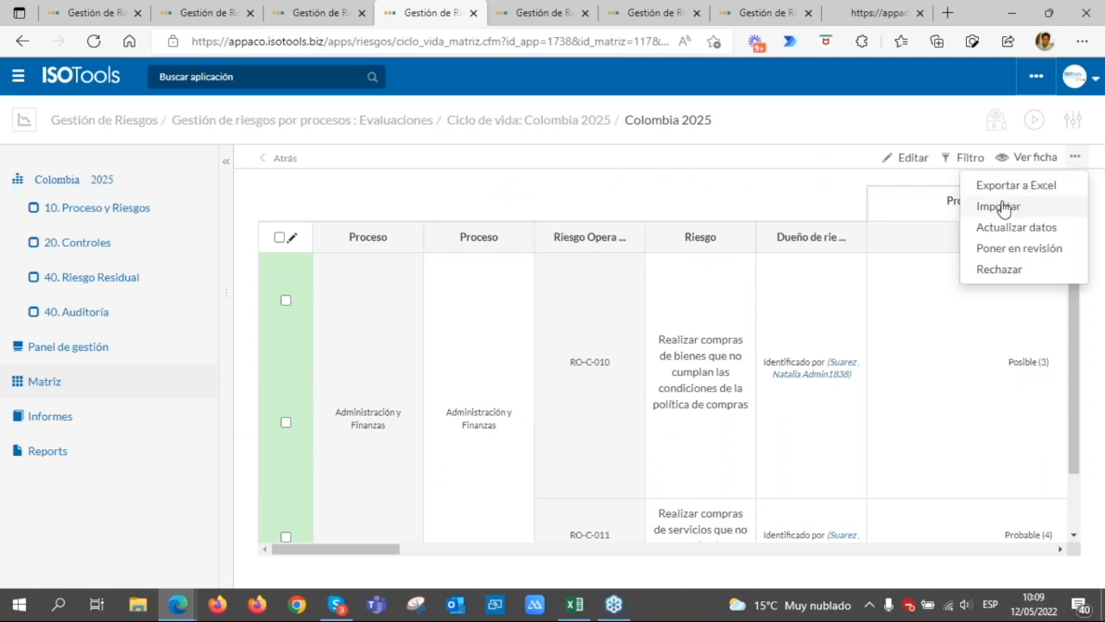
pyautogui.click(1010, 208)
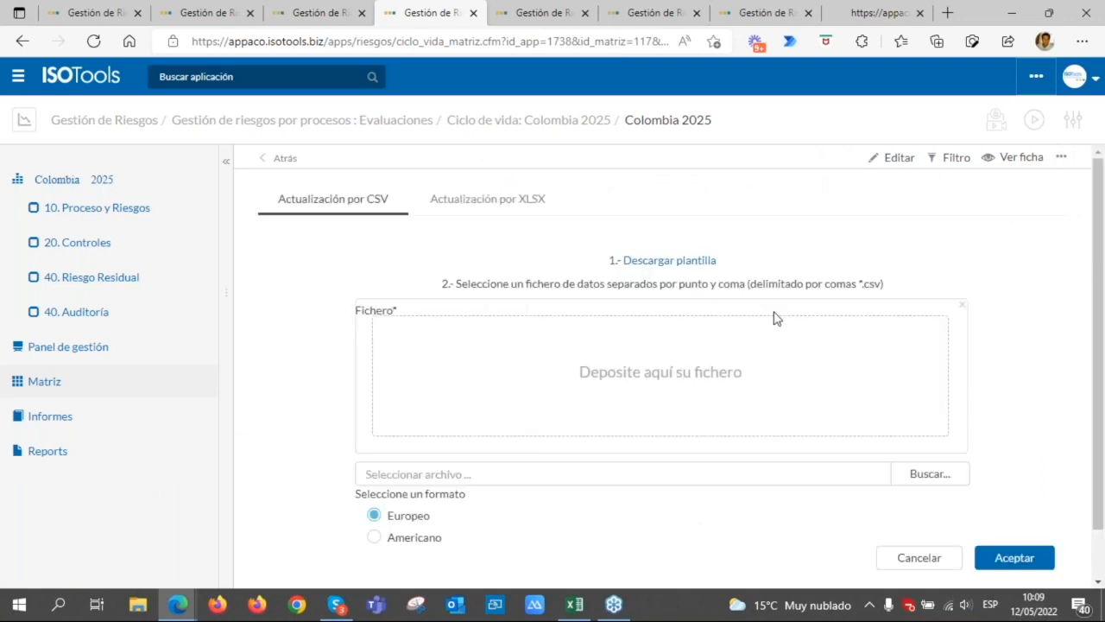
pyautogui.scroll(-2, 773, 316)
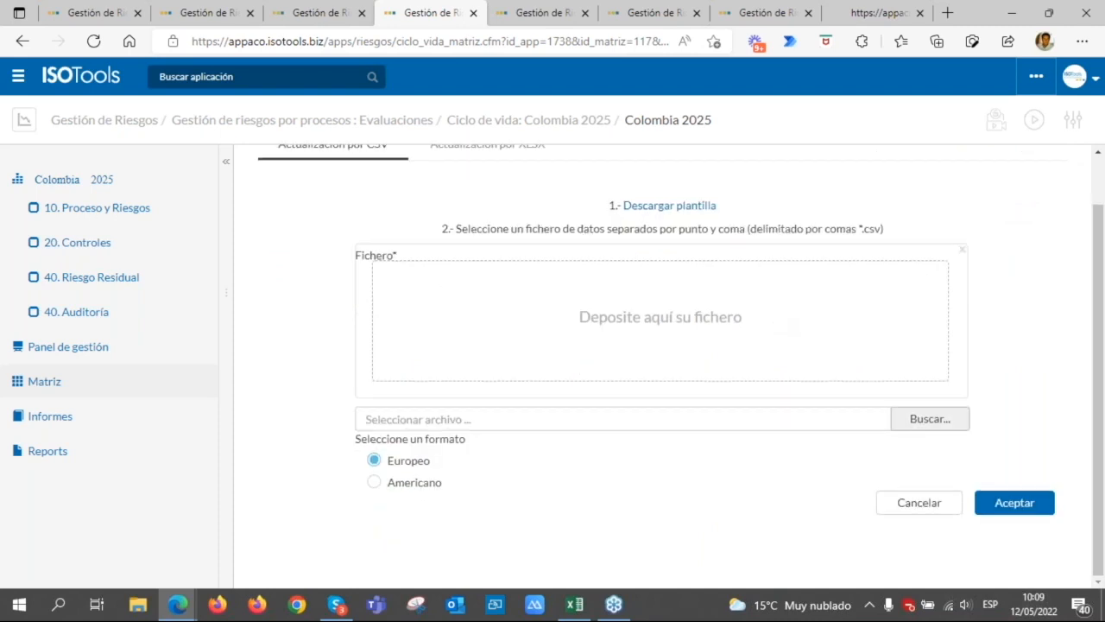
pyautogui.click(930, 419)
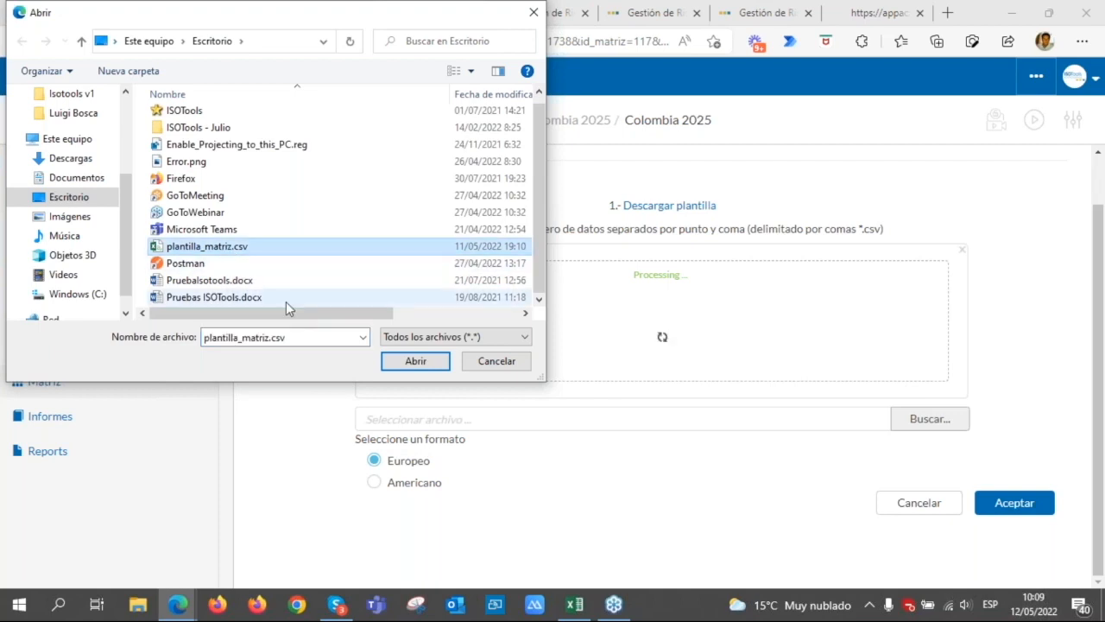
pyautogui.click(411, 364)
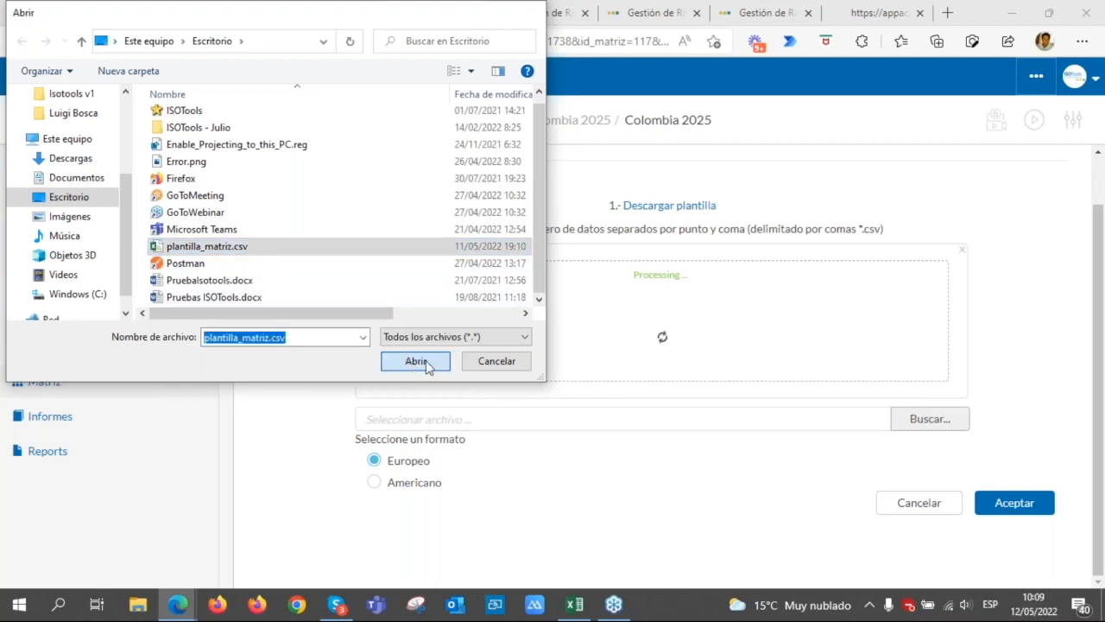
pyautogui.scroll(-2, 775, 366)
pyautogui.click(1001, 503)
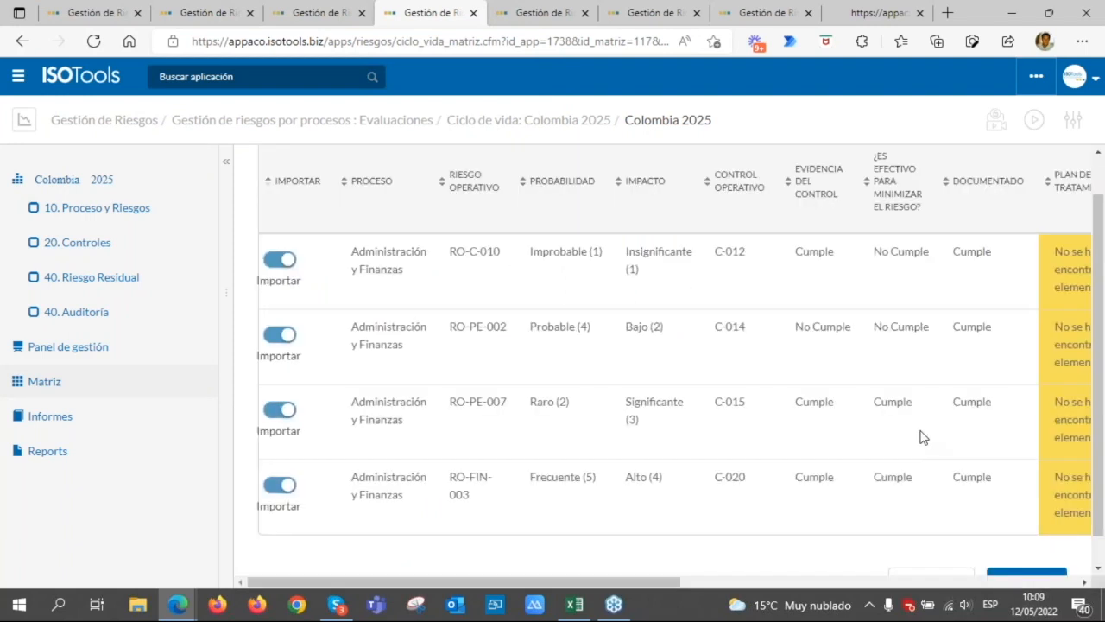
# - Check the rows in the import preview, keep all four enabled for import and accept the import
pyautogui.click(279, 262)
pyautogui.click(279, 263)
pyautogui.scroll(-2, 1092, 434)
pyautogui.moveTo(636, 580); pyautogui.dragTo(693, 580)
pyautogui.click(905, 549)
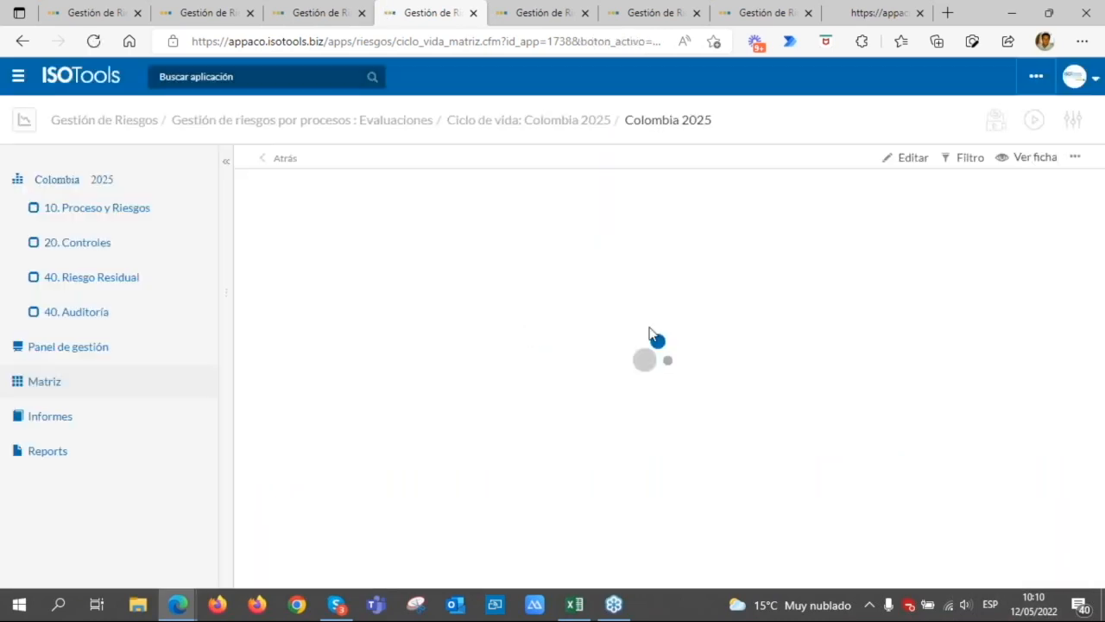
# - Check the imported risks and their impact ratings in the matrix and update the matrix data
pyautogui.scroll(-3, 738, 363)
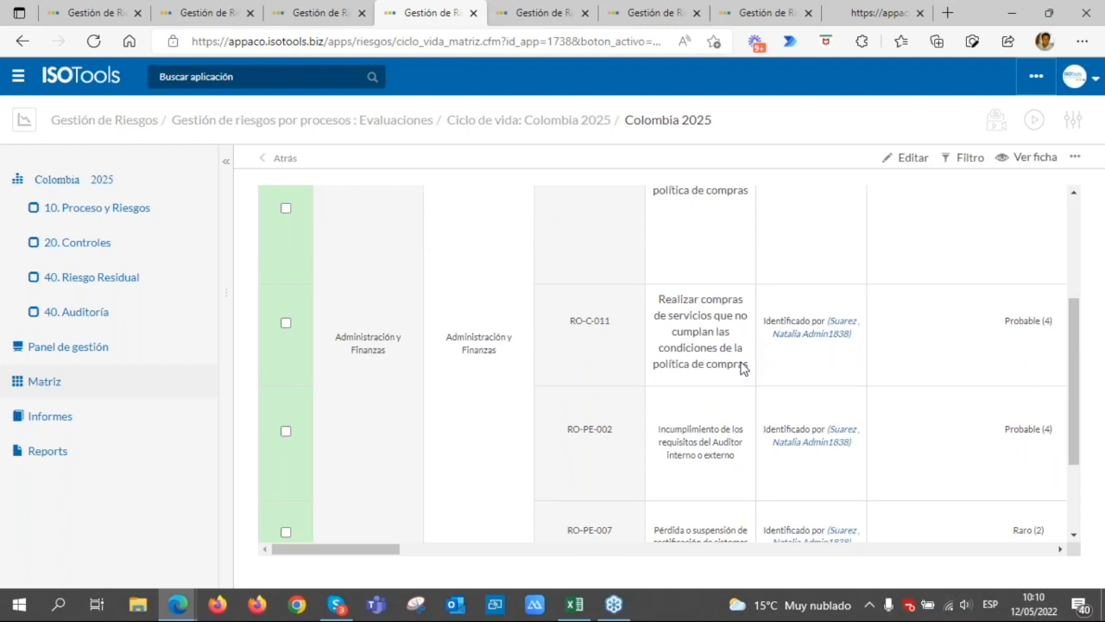
pyautogui.scroll(-2, 741, 367)
pyautogui.moveTo(377, 555); pyautogui.dragTo(514, 535)
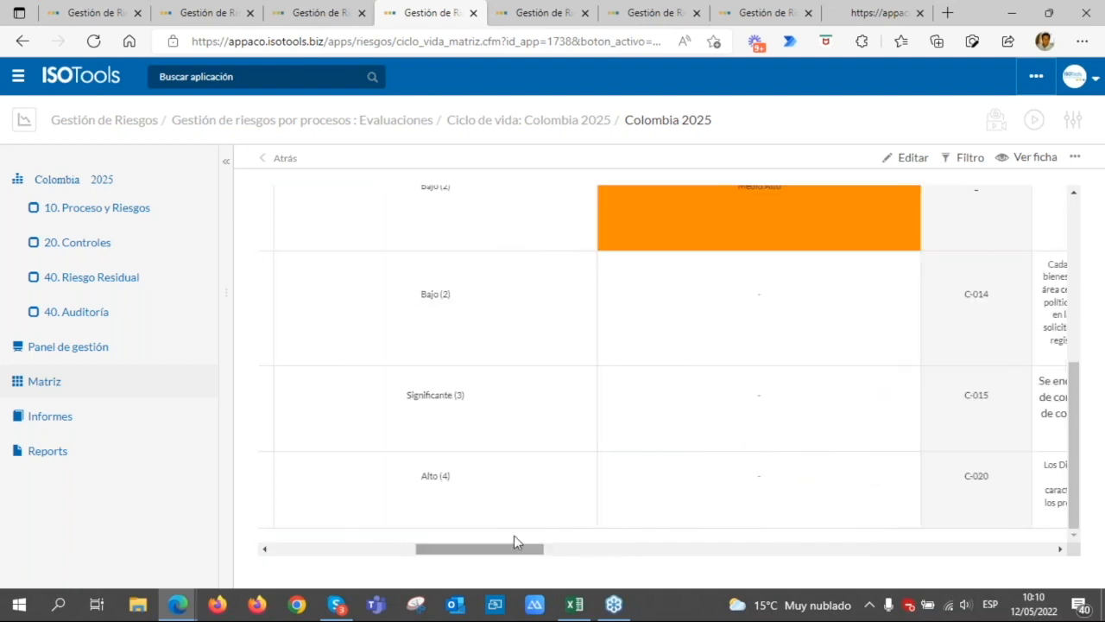
pyautogui.doubleClick(437, 293)
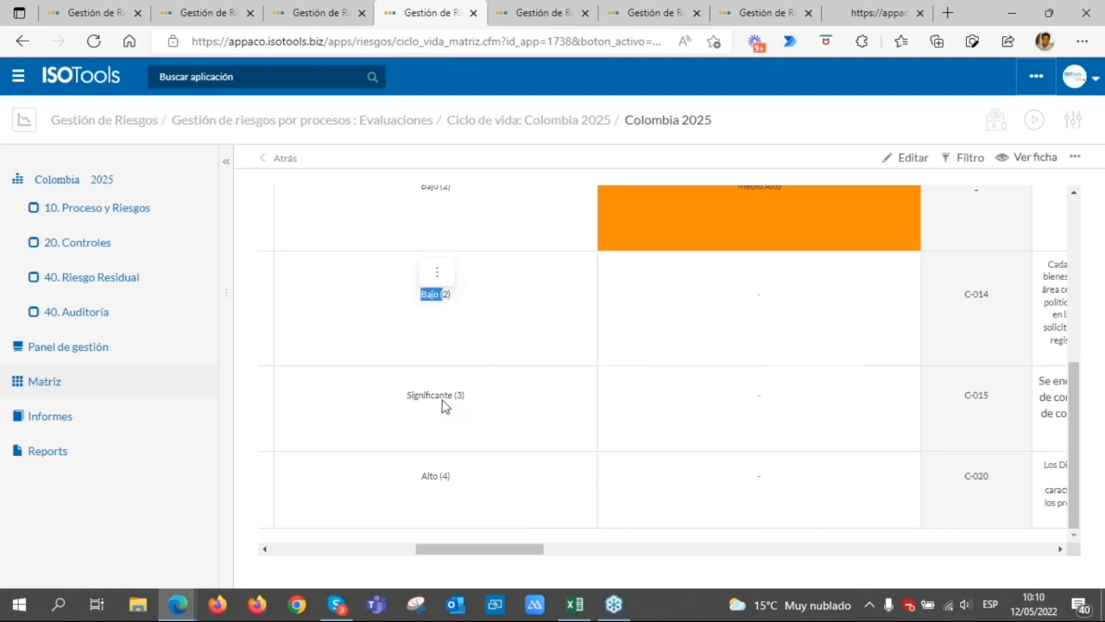
pyautogui.click(1075, 159)
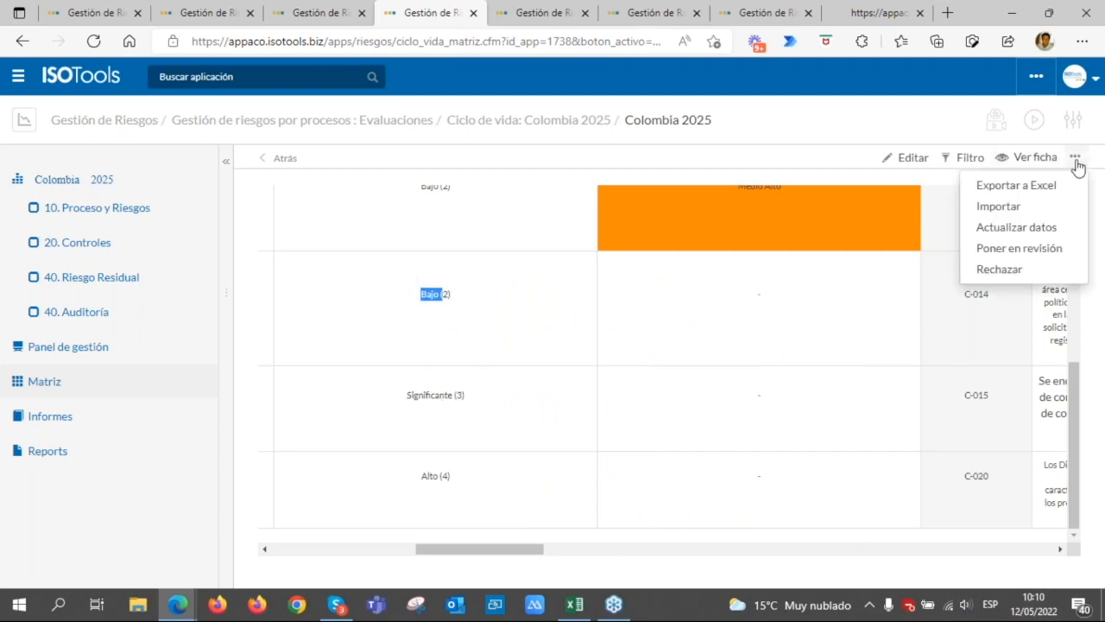
pyautogui.click(1022, 228)
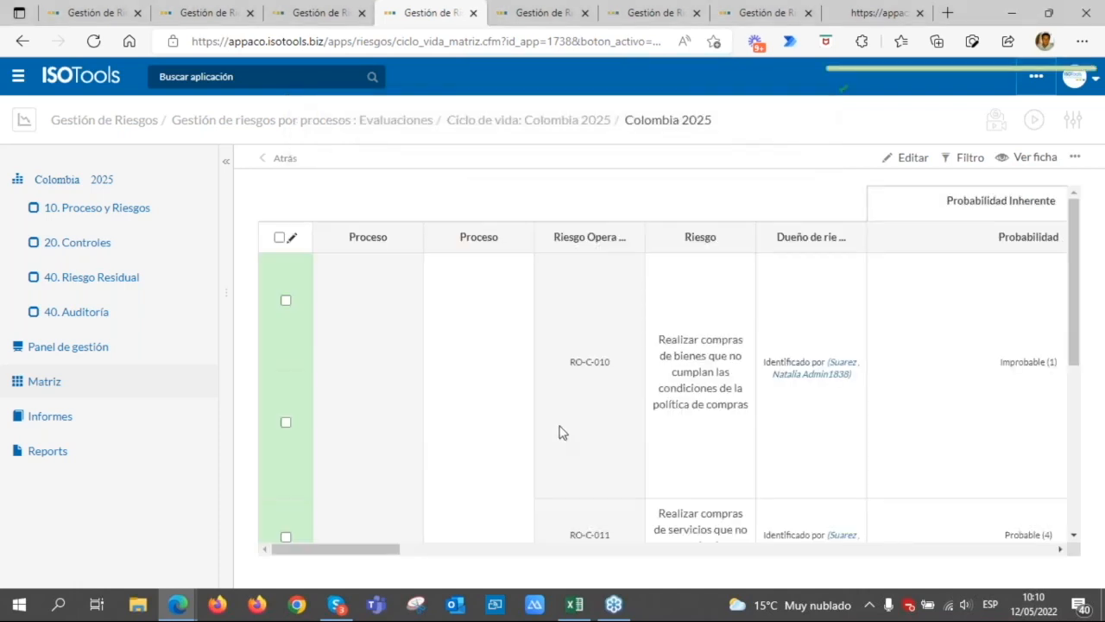
# - Check the impact and inherent risk levels of the last risks in the matrix, and bring back the Colombia 2021 heat map
pyautogui.scroll(-4, 557, 441)
pyautogui.moveTo(393, 555); pyautogui.dragTo(537, 555)
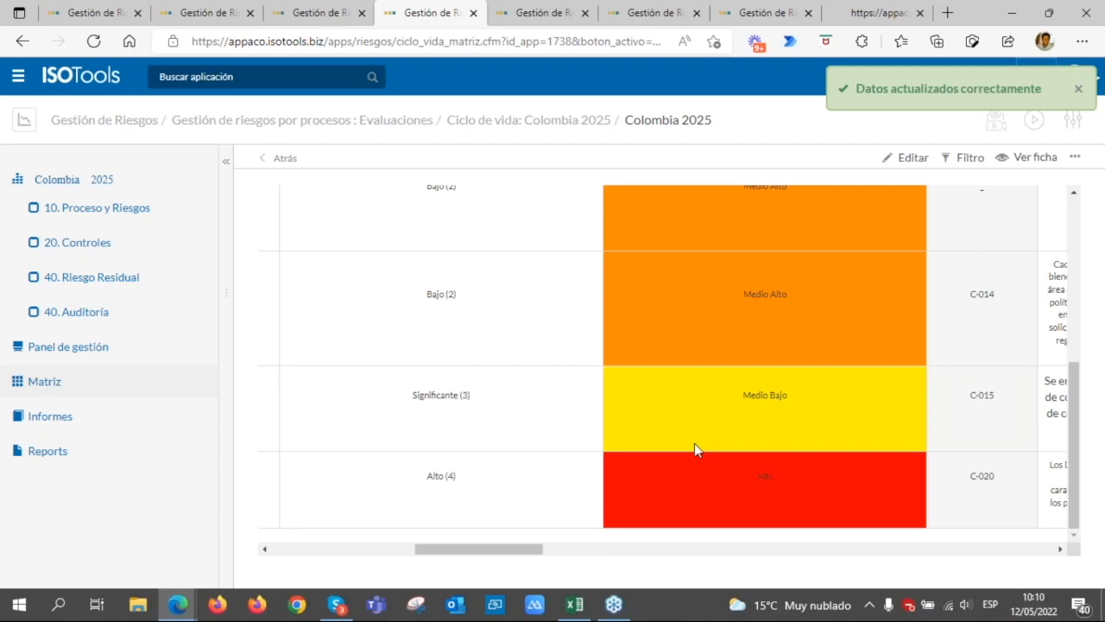
pyautogui.click(529, 21)
pyautogui.click(749, 12)
pyautogui.click(859, 12)
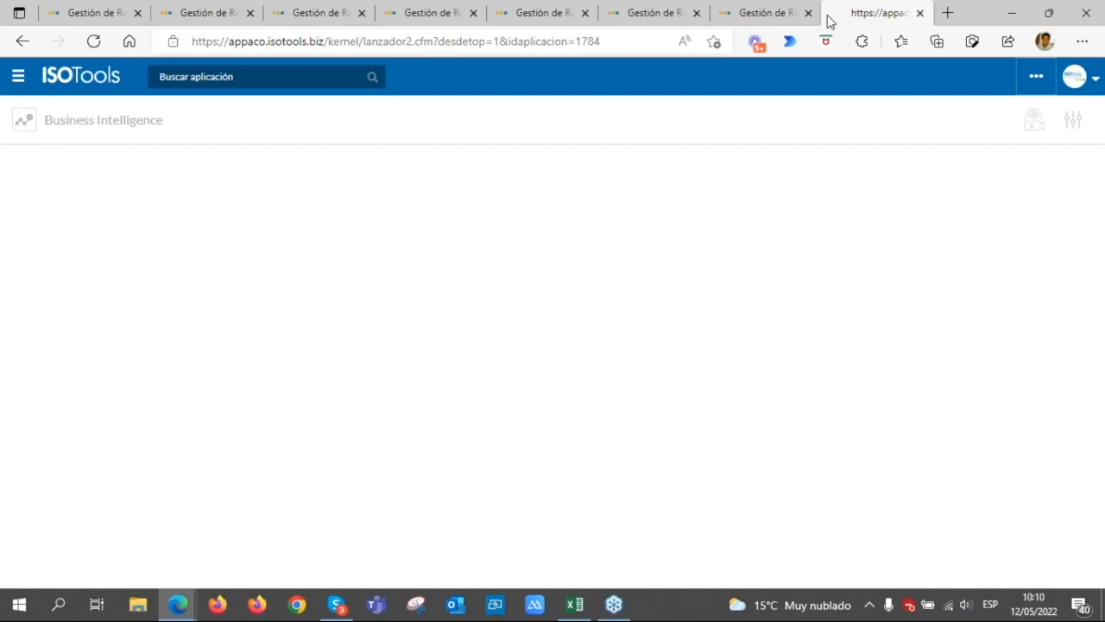
pyautogui.click(214, 16)
pyautogui.click(106, 12)
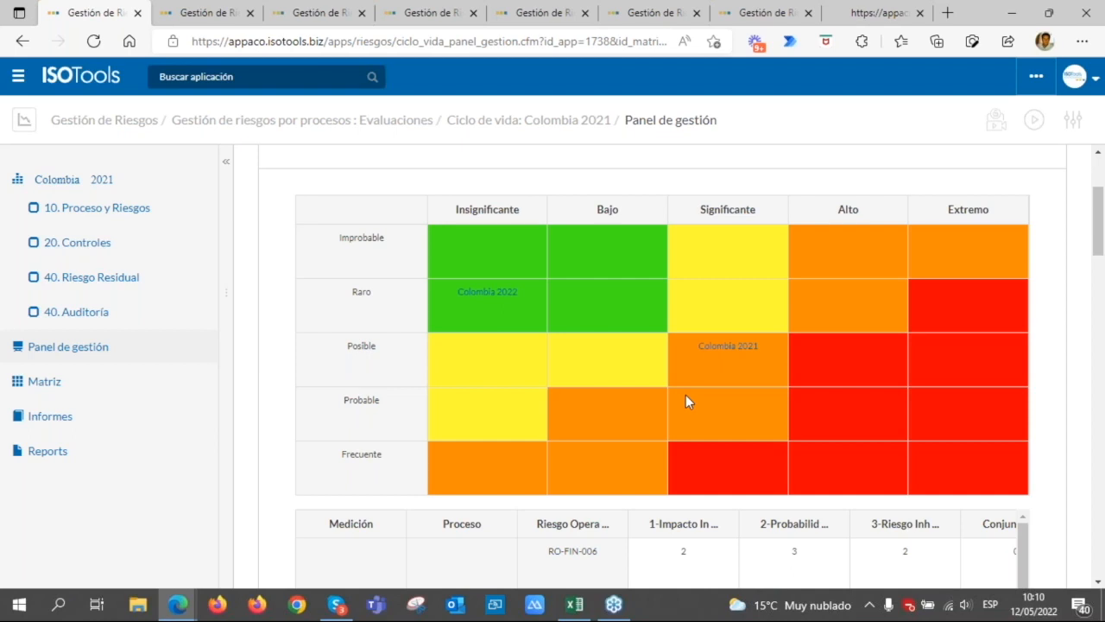
# - Open the Qlik Sense hub from Business Intelligence, search it for Demo_riesgo and open the Demo_Riesgos_v3 app
pyautogui.click(881, 19)
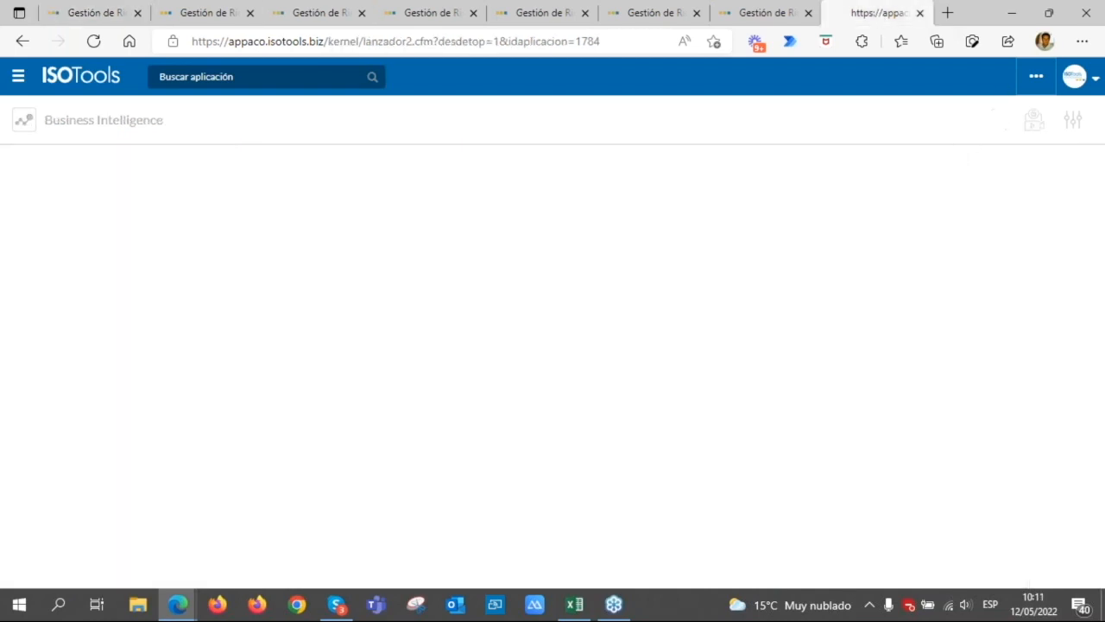
pyautogui.click(78, 131)
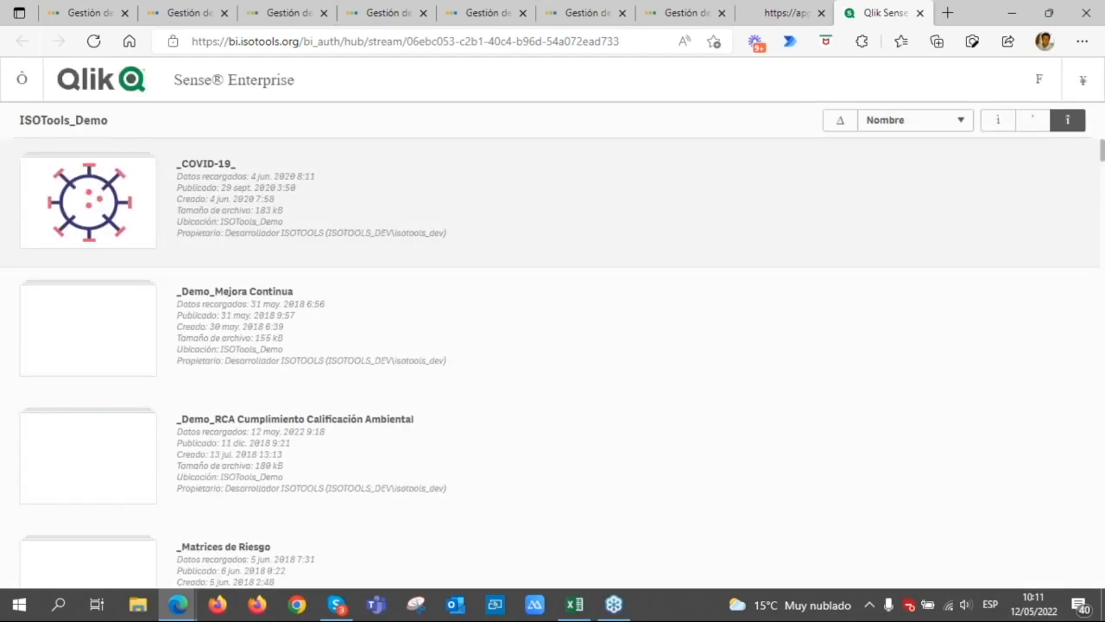
pyautogui.click(1036, 82)
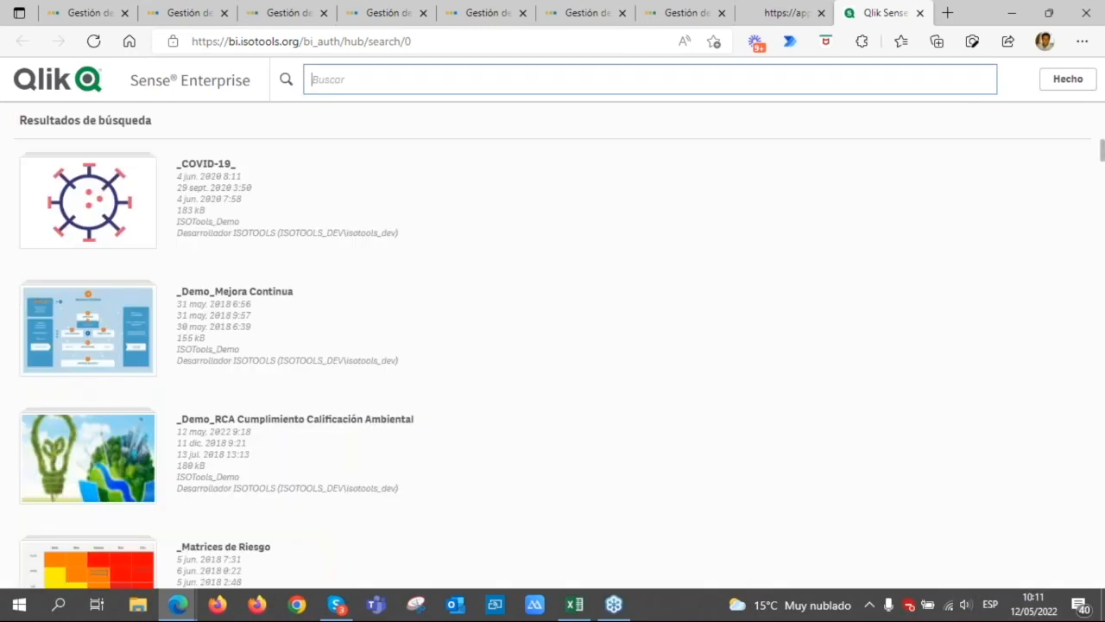
pyautogui.write('Demo_ri')
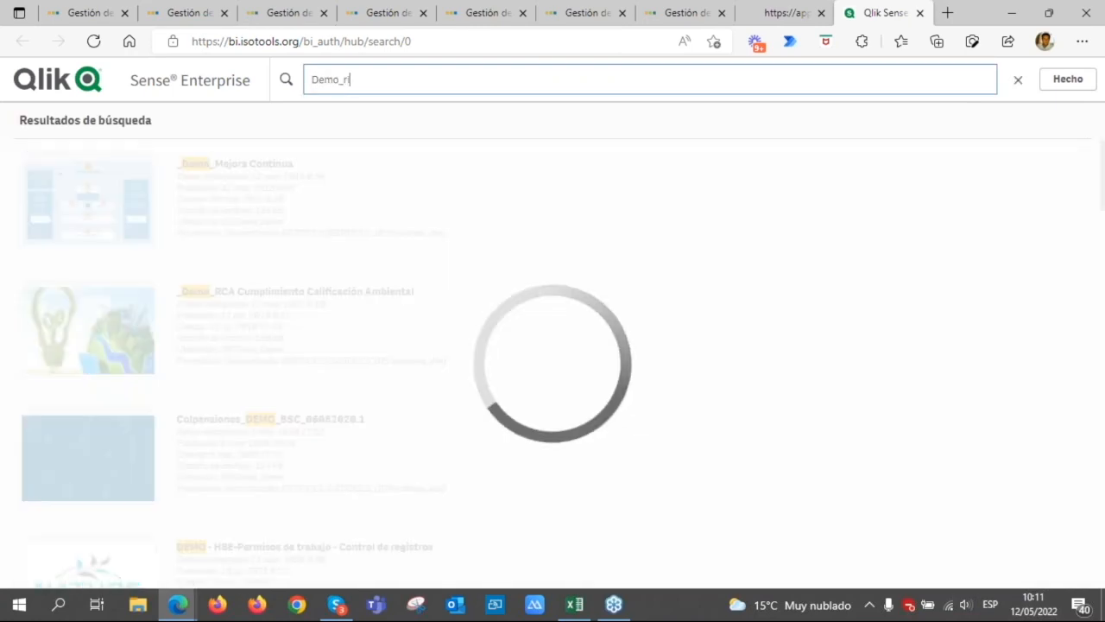
pyautogui.write('esgo')
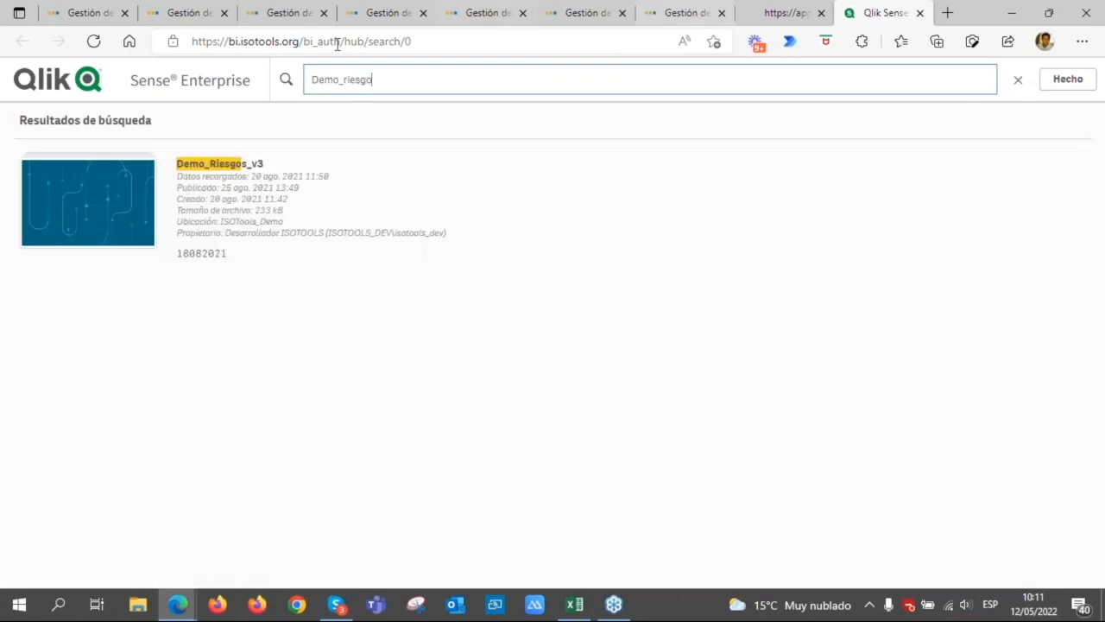
pyautogui.click(251, 189)
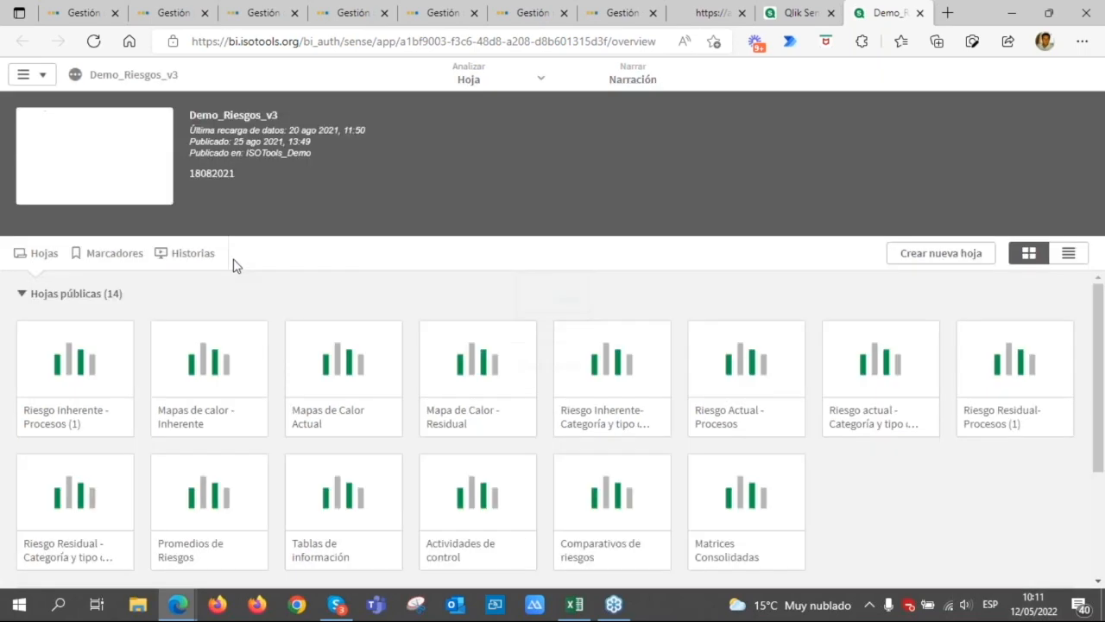
# - Review the sheets from Riesgo Inherente - Procesos (1) through the three heat maps to Riesgo Inherente- Categoría y tipo de riesgo
pyautogui.scroll(-2, 198, 293)
pyautogui.scroll(1, 138, 328)
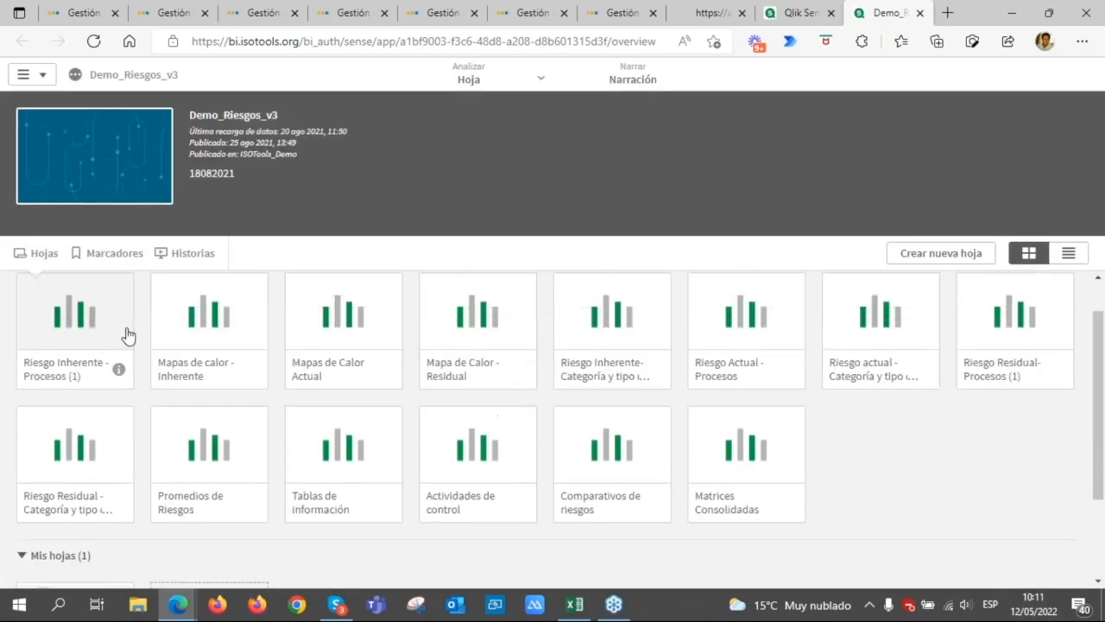
pyautogui.click(47, 333)
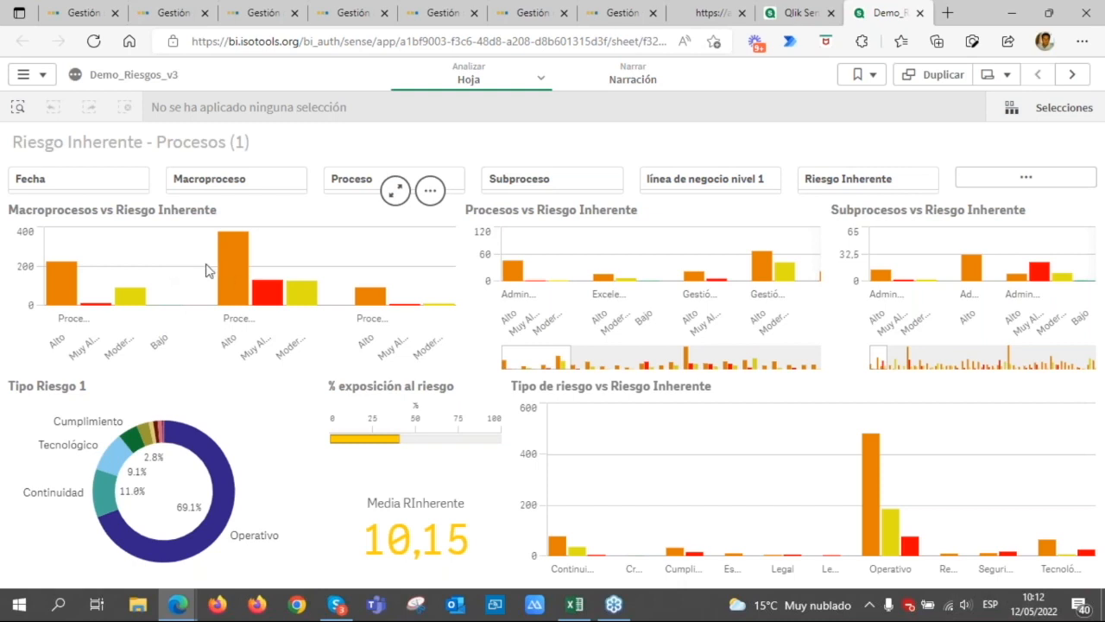
pyautogui.click(1081, 75)
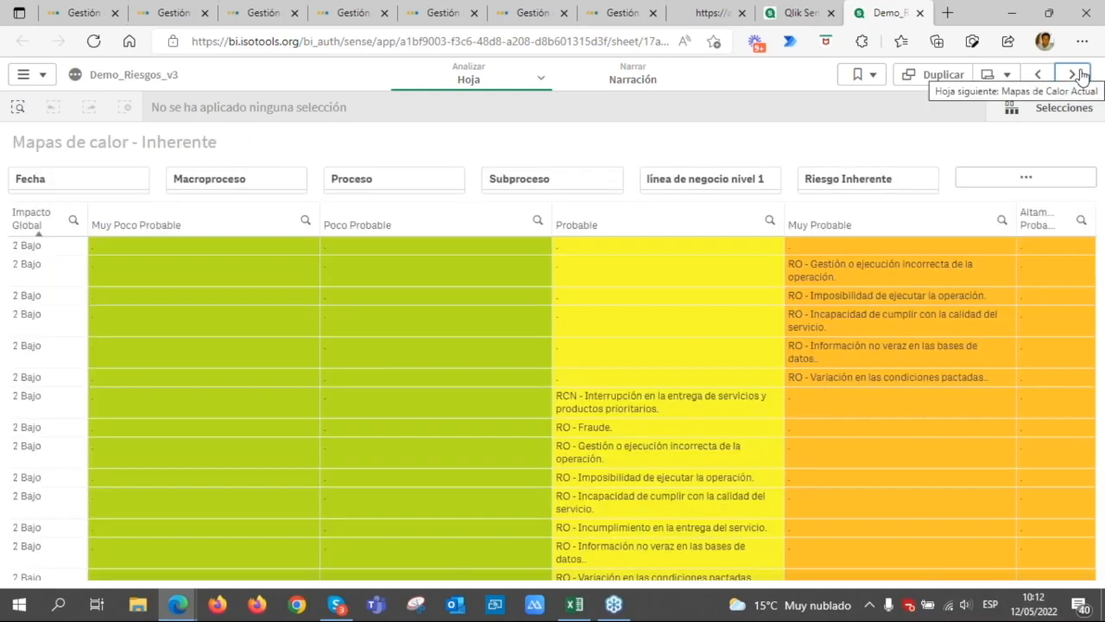
pyautogui.click(1081, 75)
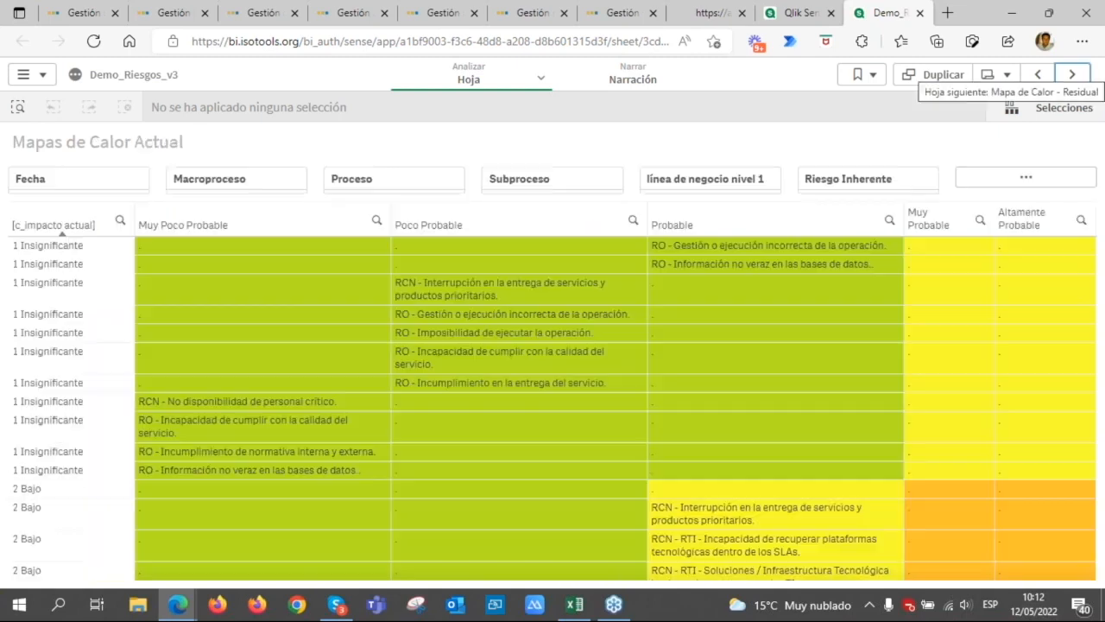
pyautogui.click(1075, 75)
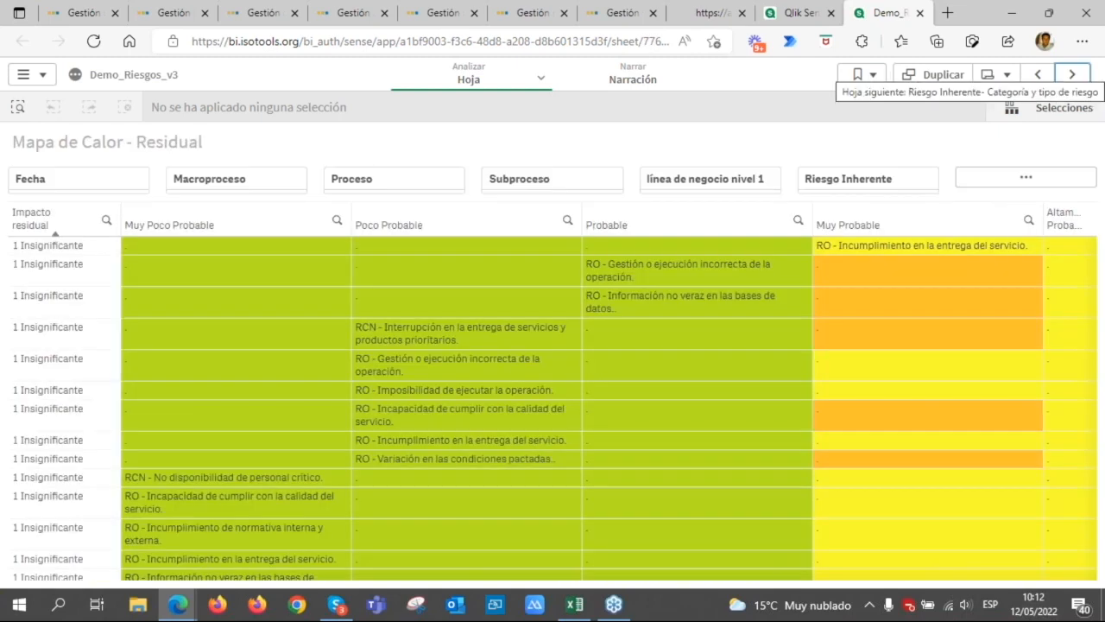
pyautogui.click(1073, 75)
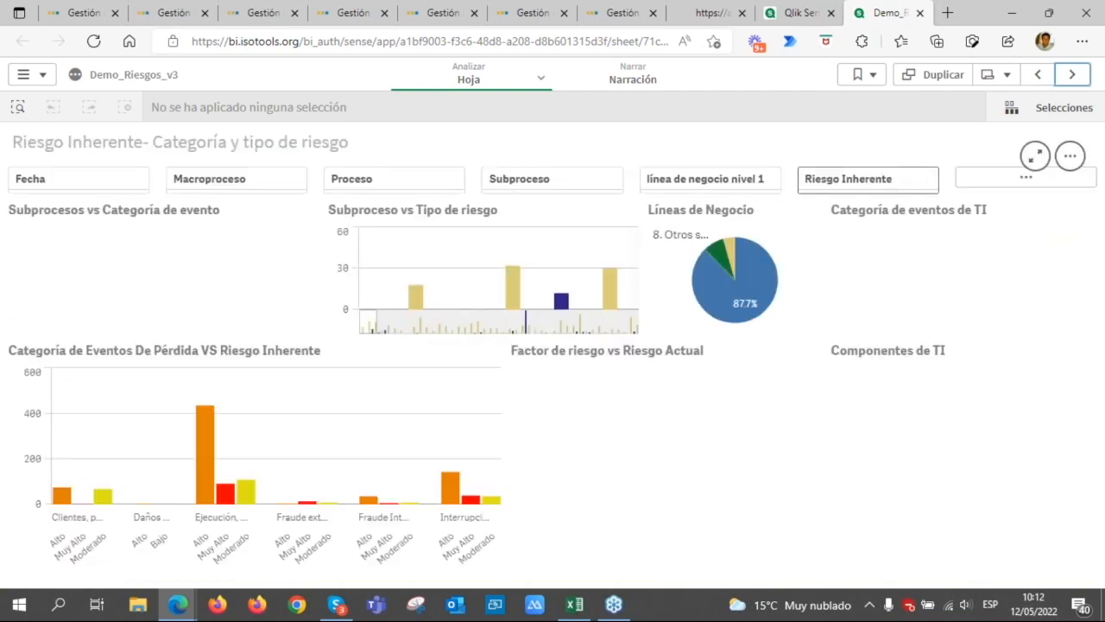
# - View the Comparativos de riesgos slide of Presentación de hoja, and play the Informe de eficacia de control story up to Eventos de Riesgo
pyautogui.click(604, 82)
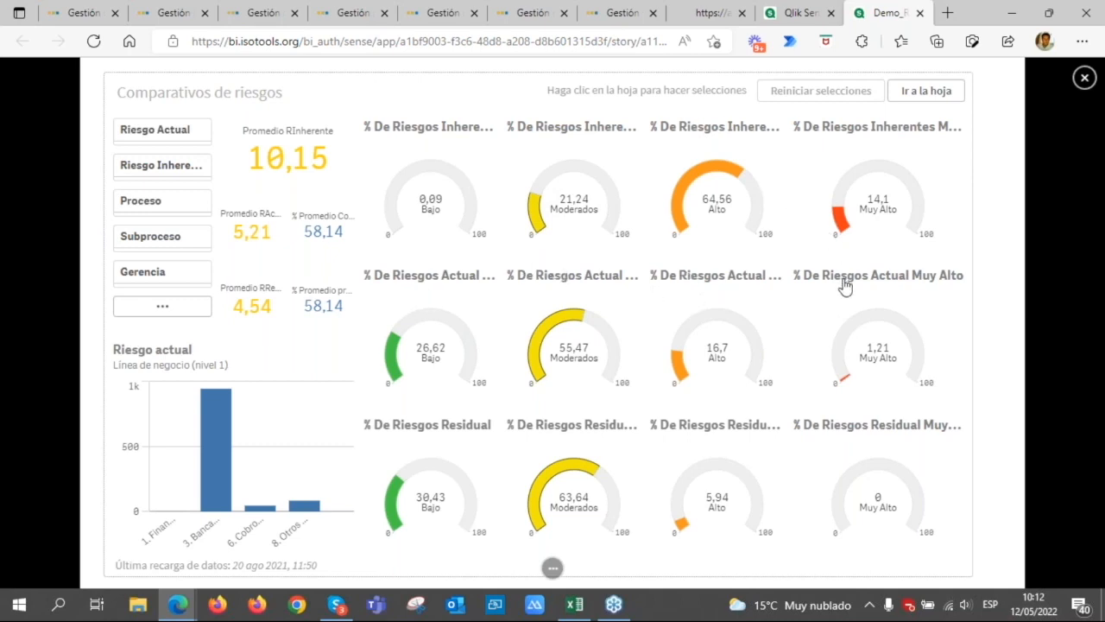
pyautogui.click(1084, 78)
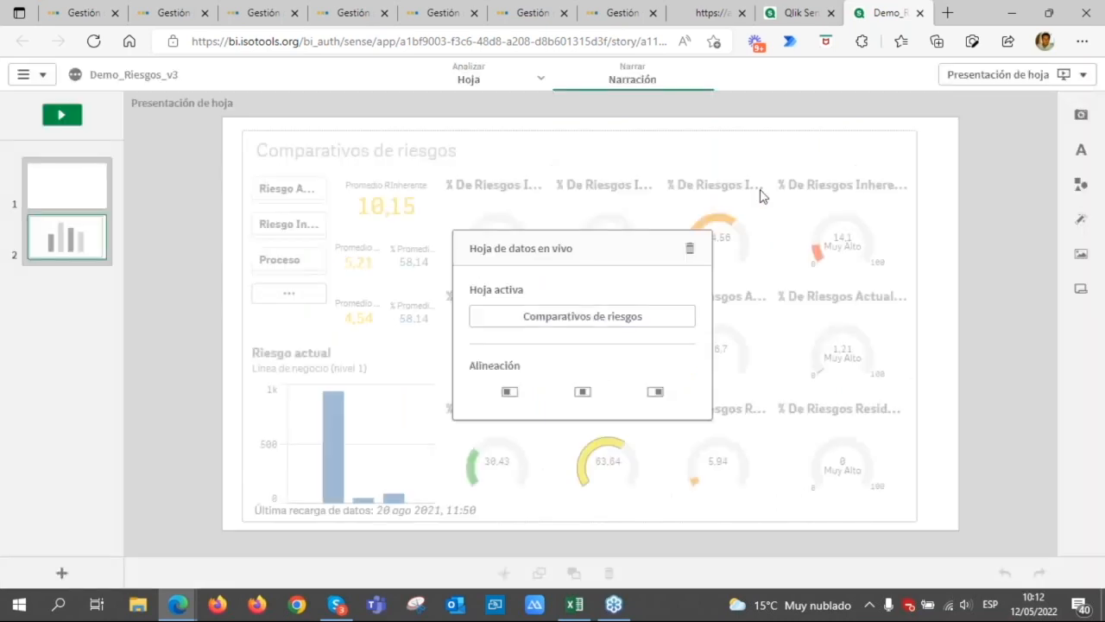
pyautogui.click(995, 79)
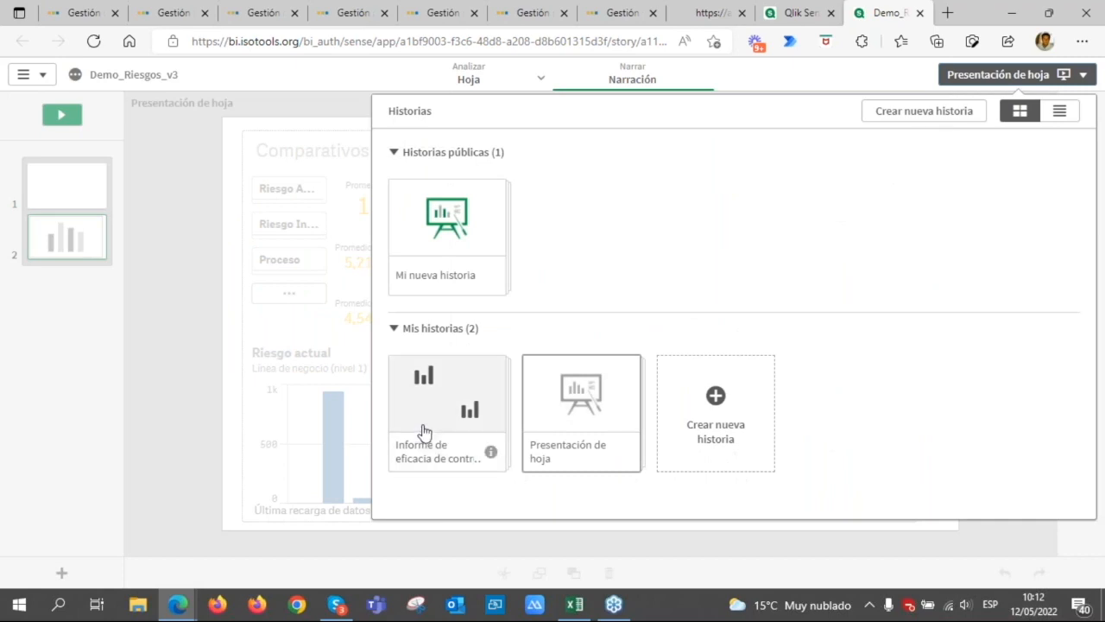
pyautogui.click(424, 432)
pyautogui.click(69, 119)
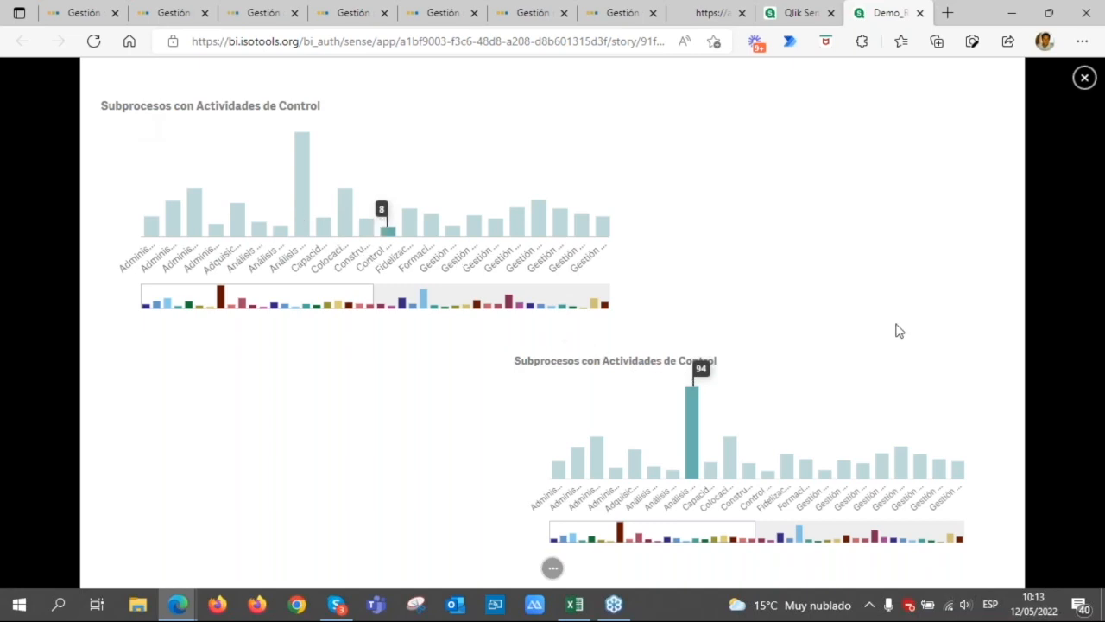
pyautogui.press('Right')
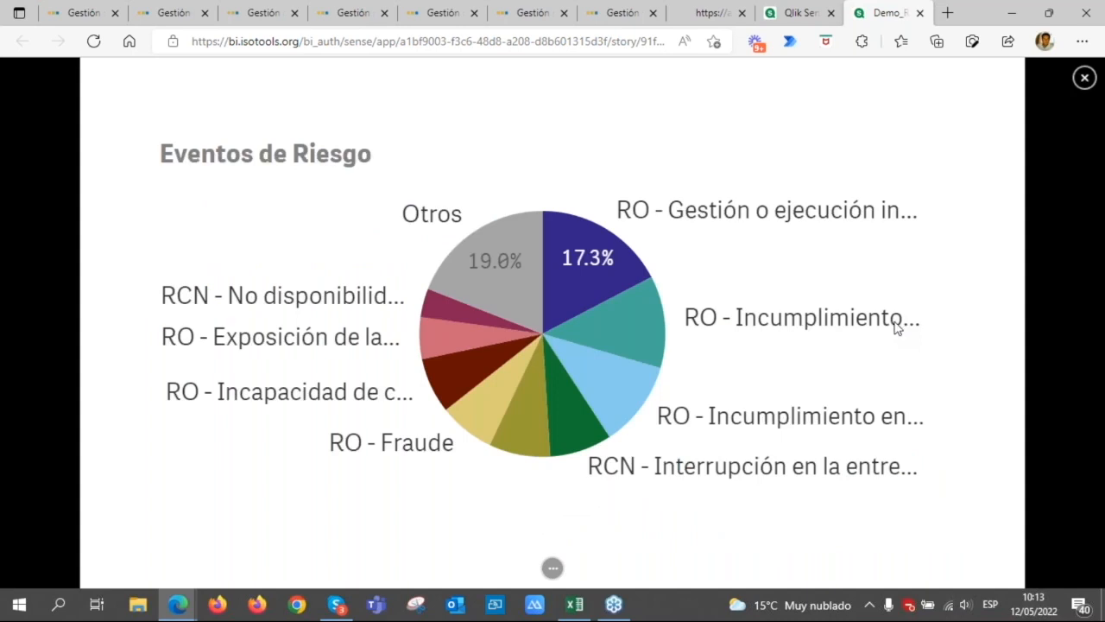
pyautogui.moveTo(898, 329)
pyautogui.press('Escape')
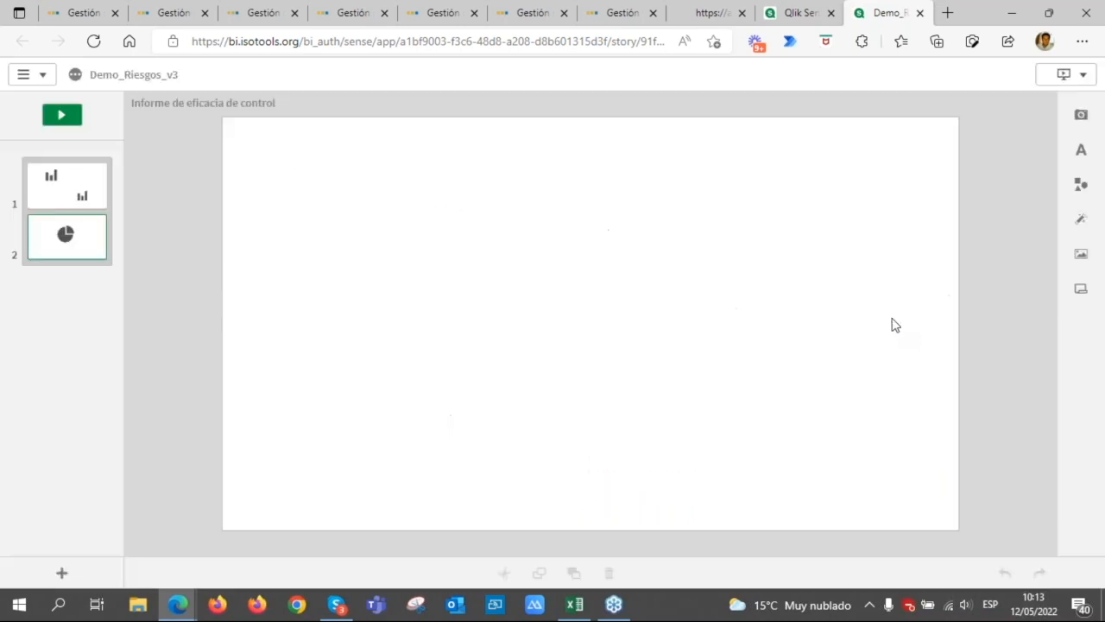
# - Export the Informe de eficacia de control story to PowerPoint at a custom 910 x 511 px and 220 dpi, and download the presentation
pyautogui.click(41, 76)
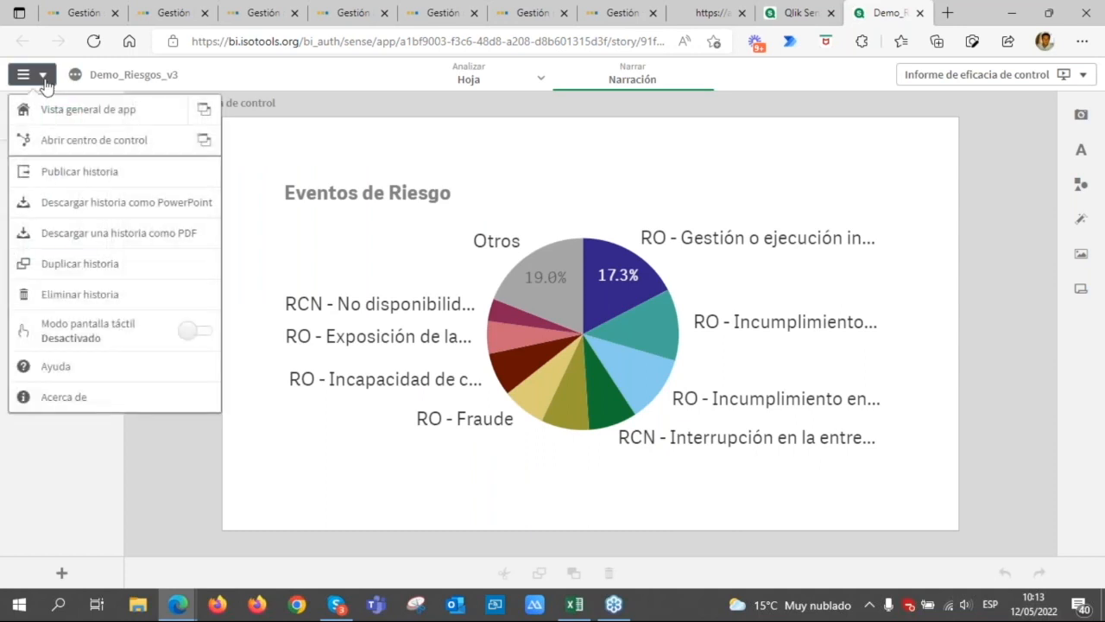
pyautogui.click(76, 205)
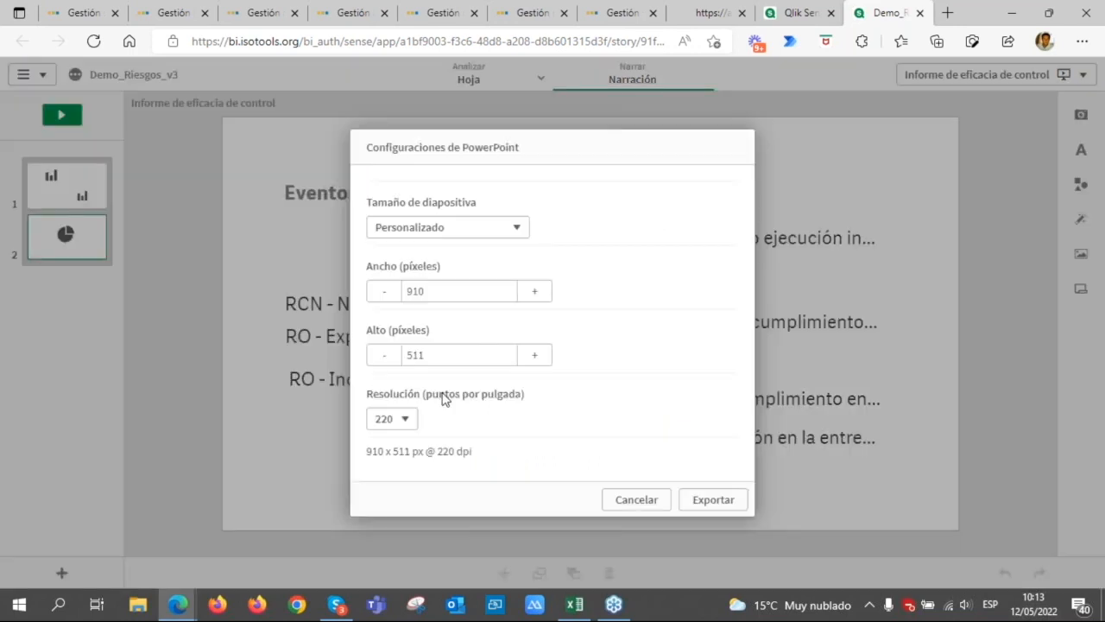
pyautogui.click(705, 506)
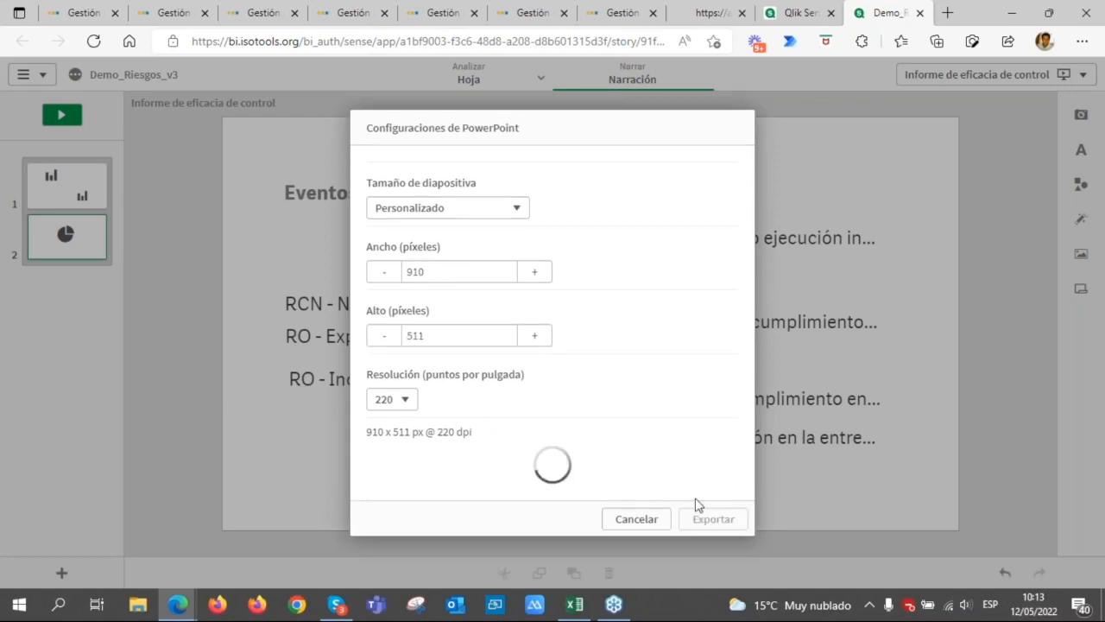
pyautogui.click(595, 466)
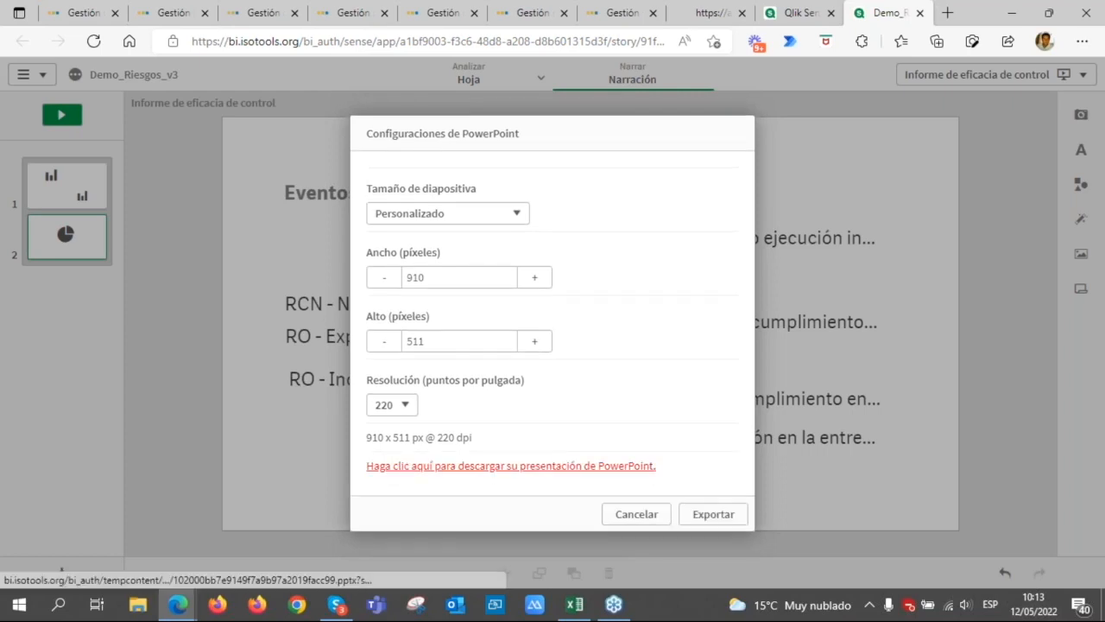